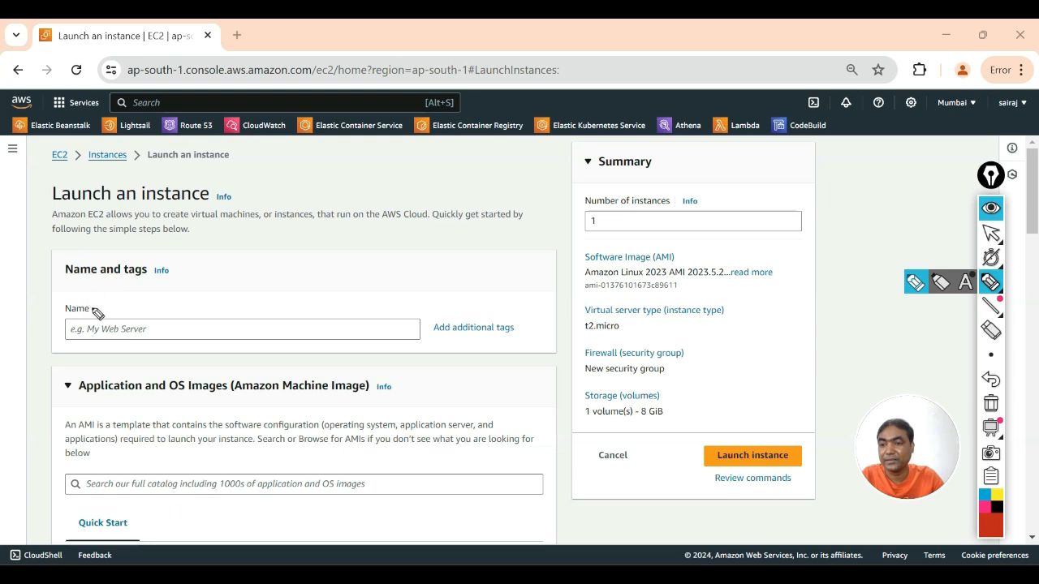
Circle the instance Name field in red and add an arrow with the handwritten word "dev" above it
mouse_move(101, 297)
left_mouse_down()
mouse_move(58, 302)
mouse_move(49, 355)
mouse_move(118, 377)
mouse_move(172, 345)
mouse_move(142, 285)
mouse_move(93, 299)
left_mouse_up()
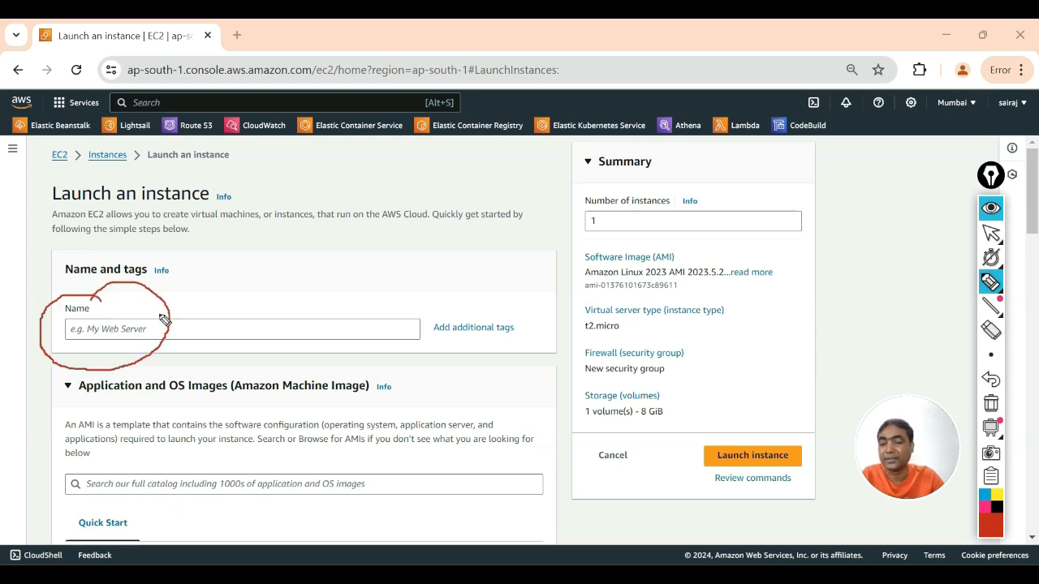
left_click_drag(150, 327, 209, 303)
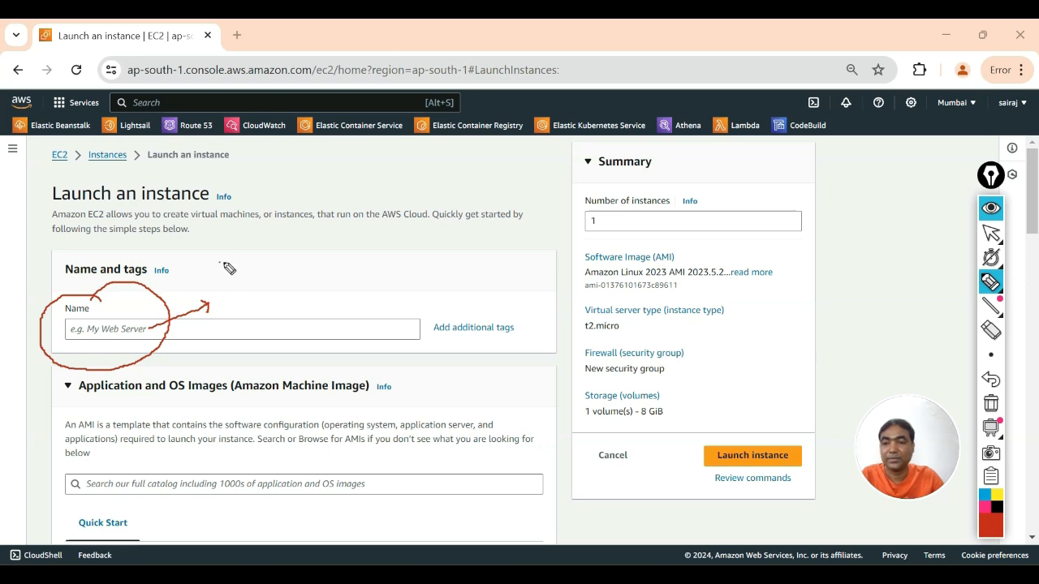
mouse_move(219, 259)
left_mouse_down()
mouse_move(220, 279)
mouse_move(213, 261)
mouse_move(262, 260)
left_mouse_up()
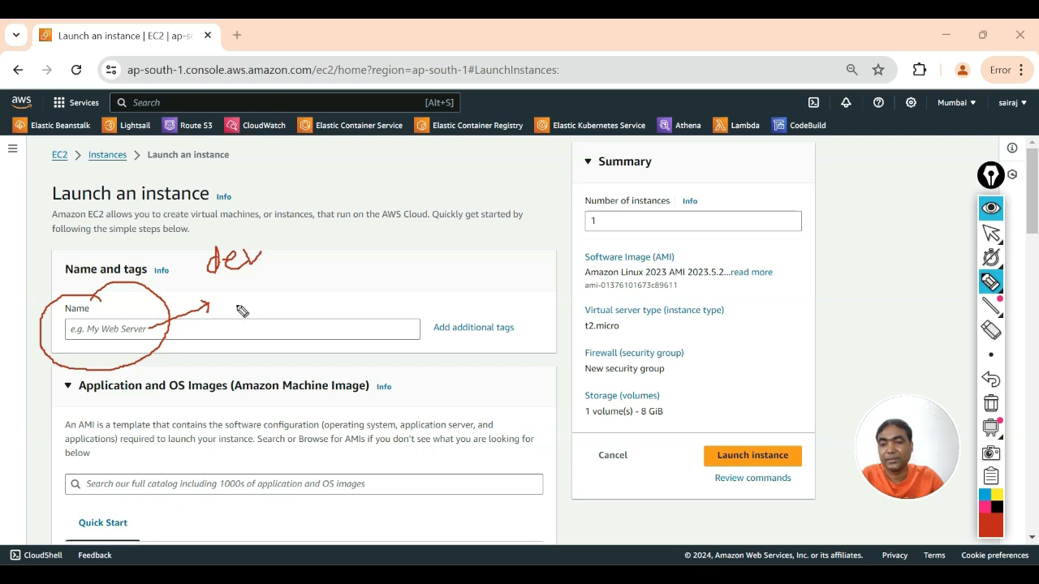
mouse_move(240, 301)
left_mouse_down()
mouse_move(308, 268)
mouse_move(310, 284)
mouse_move(369, 258)
mouse_move(367, 276)
mouse_move(394, 243)
mouse_move(400, 273)
mouse_move(486, 235)
mouse_move(504, 240)
mouse_move(524, 208)
mouse_move(537, 234)
left_mouse_up()
mouse_move(223, 278)
left_mouse_down()
mouse_move(365, 322)
mouse_move(598, 235)
mouse_move(426, 208)
mouse_move(214, 290)
left_mouse_up()
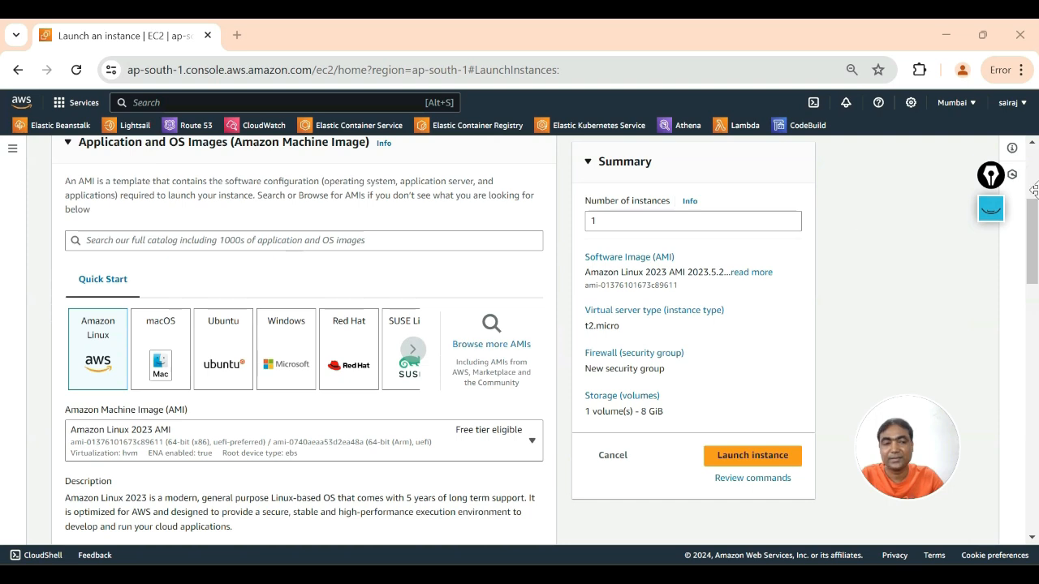
Draw red arrows pointing at the Amazon Linux, Ubuntu, Windows and macOS images in Quick Start
mouse_move(989, 209)
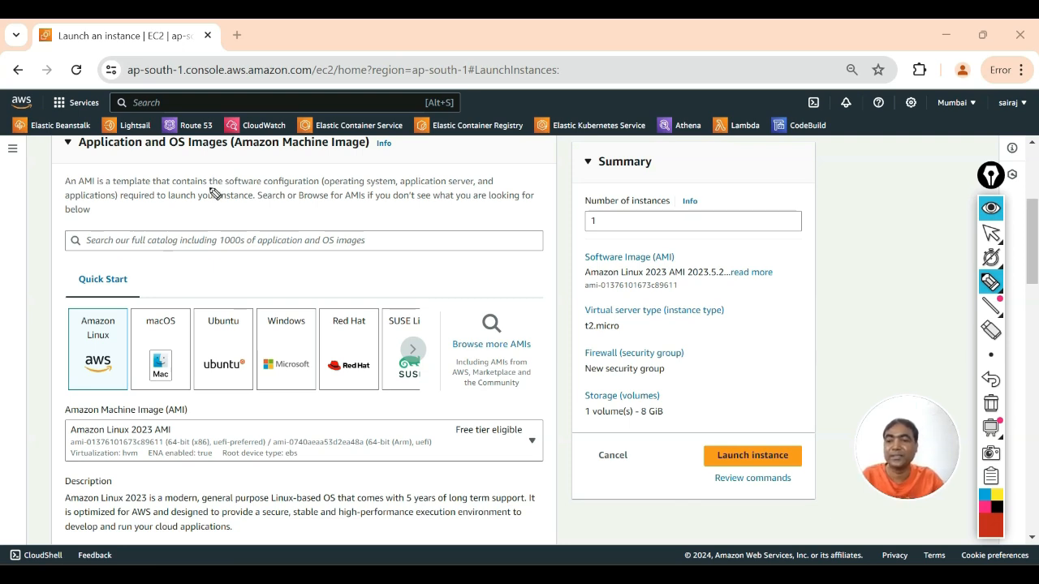
mouse_move(28, 375)
left_mouse_down()
mouse_move(62, 349)
mouse_move(68, 371)
left_mouse_up()
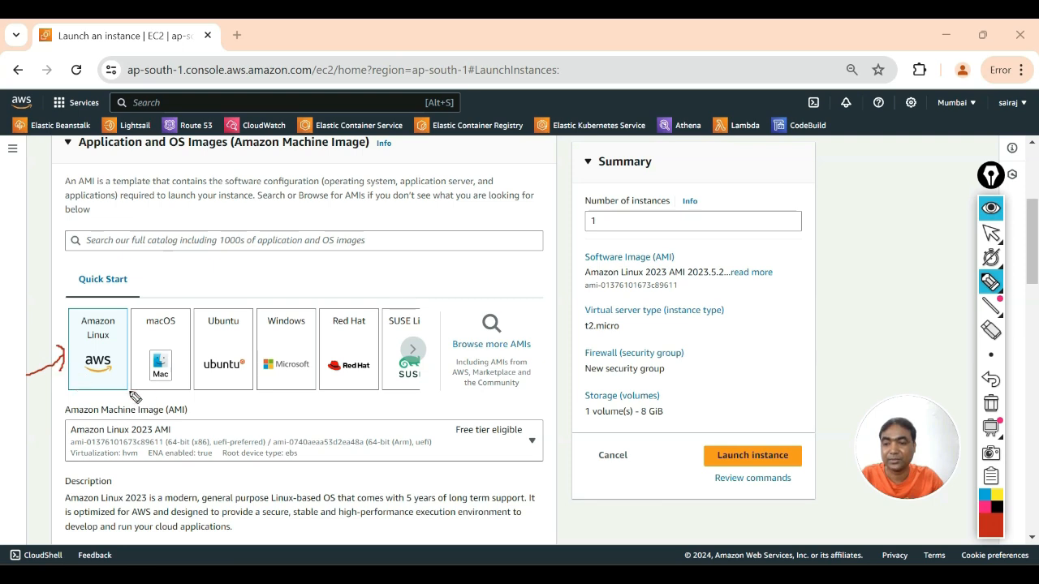
mouse_move(246, 253)
left_mouse_down()
mouse_move(224, 298)
mouse_move(248, 300)
left_mouse_up()
mouse_move(303, 276)
left_mouse_down()
mouse_move(305, 303)
mouse_move(292, 297)
left_mouse_up()
mouse_move(170, 266)
left_mouse_down()
mouse_move(168, 308)
mouse_move(159, 300)
left_mouse_up()
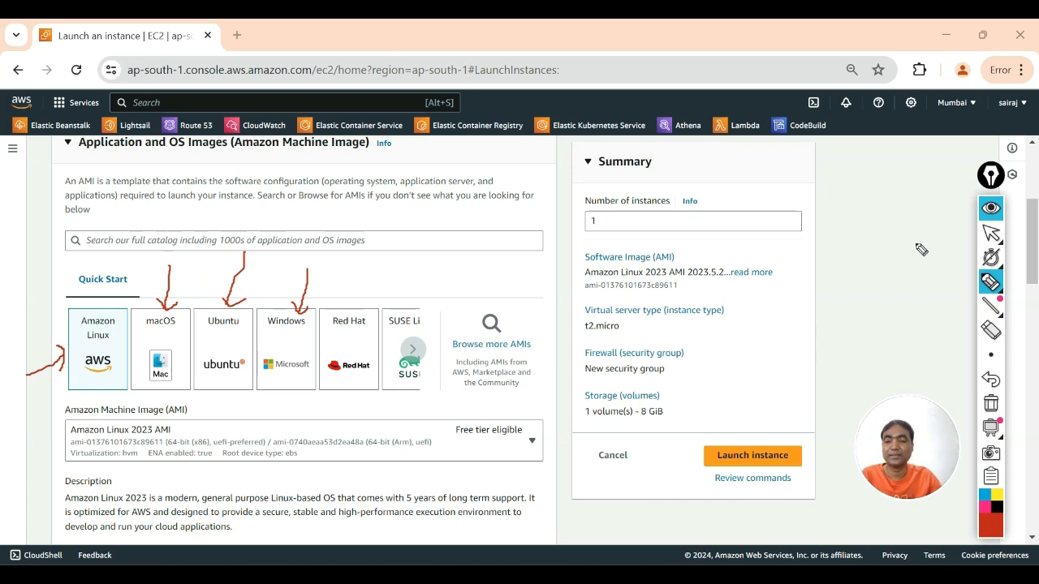
Circle the Ubuntu image with an arrow, underline "Amazon Machine Image" in the section heading, and clear all annotations
mouse_move(254, 312)
left_mouse_down()
mouse_move(235, 401)
mouse_move(264, 334)
mouse_move(252, 302)
left_mouse_up()
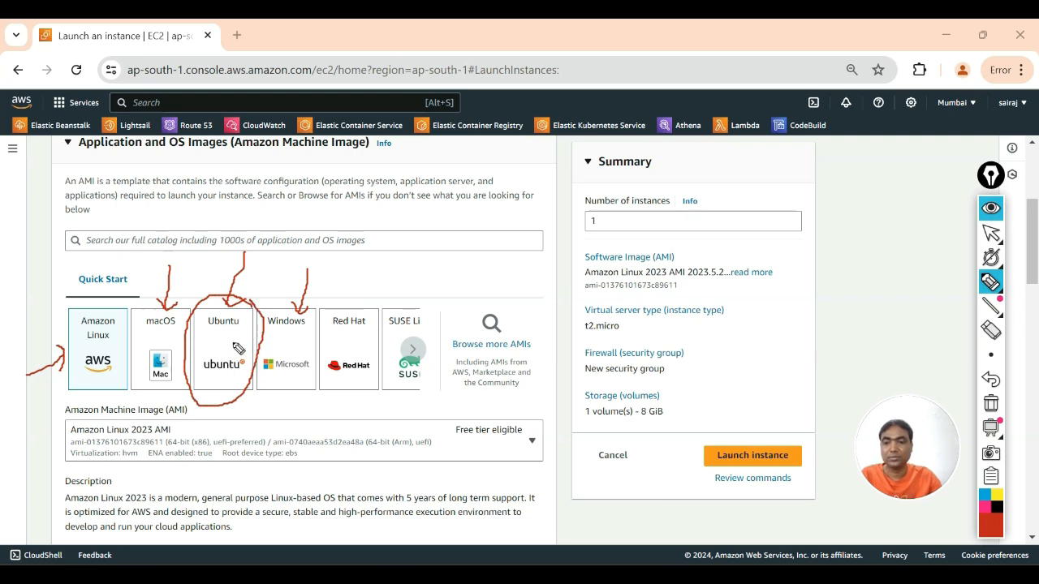
left_click_drag(235, 349, 334, 264)
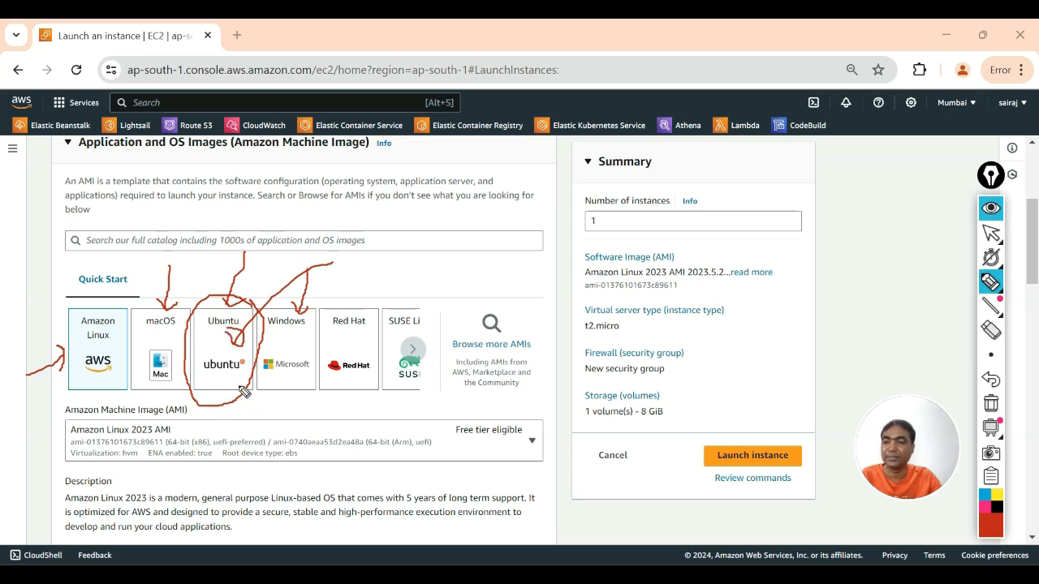
left_click_drag(228, 155, 369, 152)
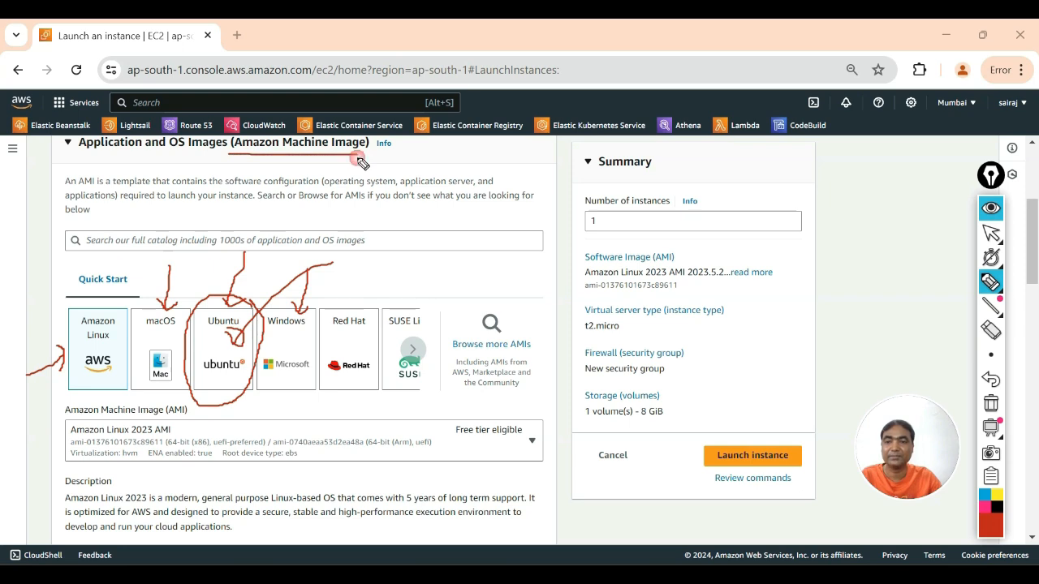
left_click(991, 403)
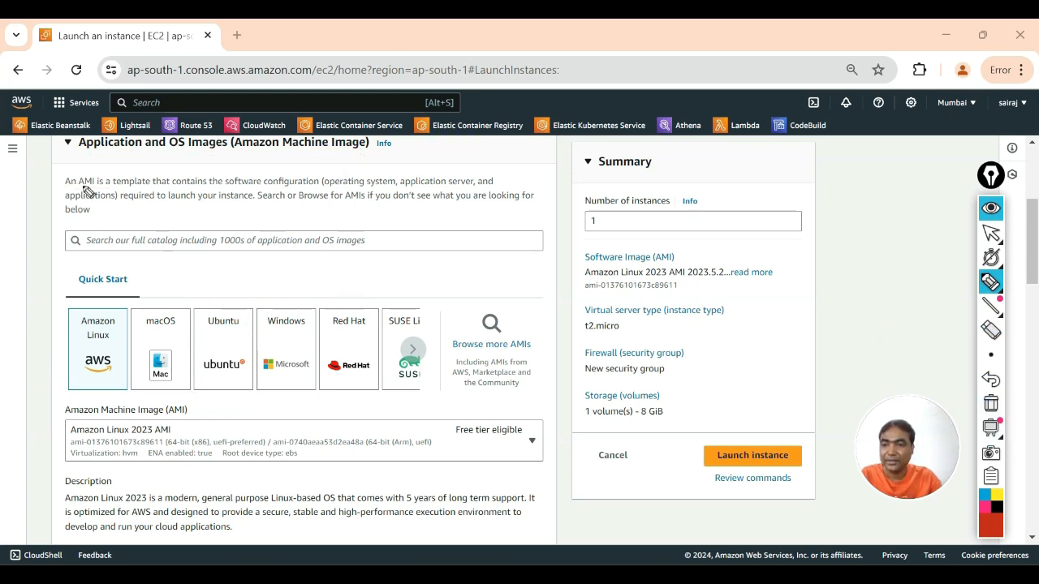
Mark the AMI description, the Amazon Machine Image label and both AMI IDs in red, and clear the annotations
left_click_drag(65, 168, 106, 209)
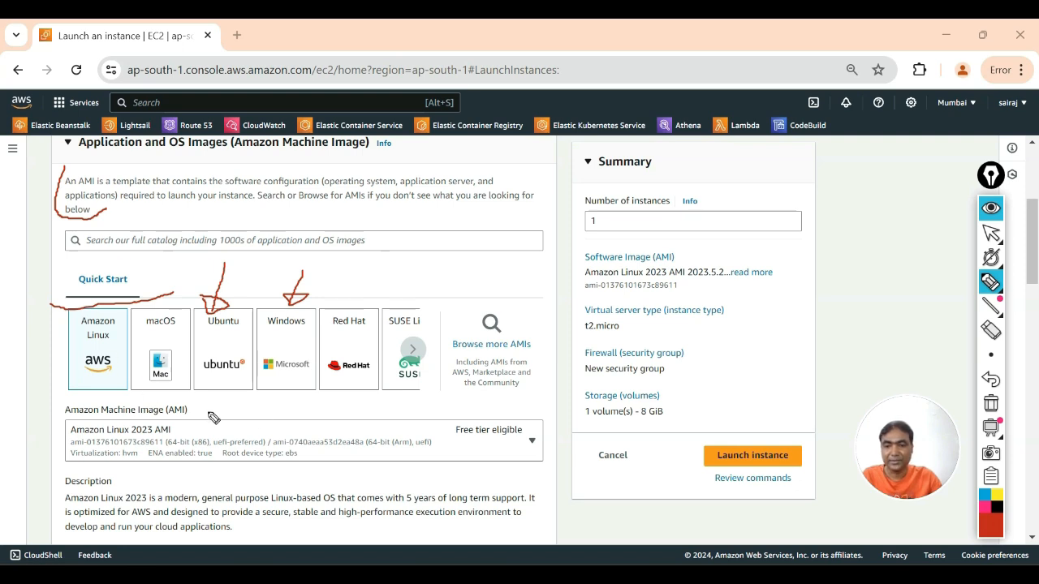
mouse_move(64, 412)
left_mouse_down()
mouse_move(171, 423)
mouse_move(138, 395)
mouse_move(61, 407)
left_mouse_up()
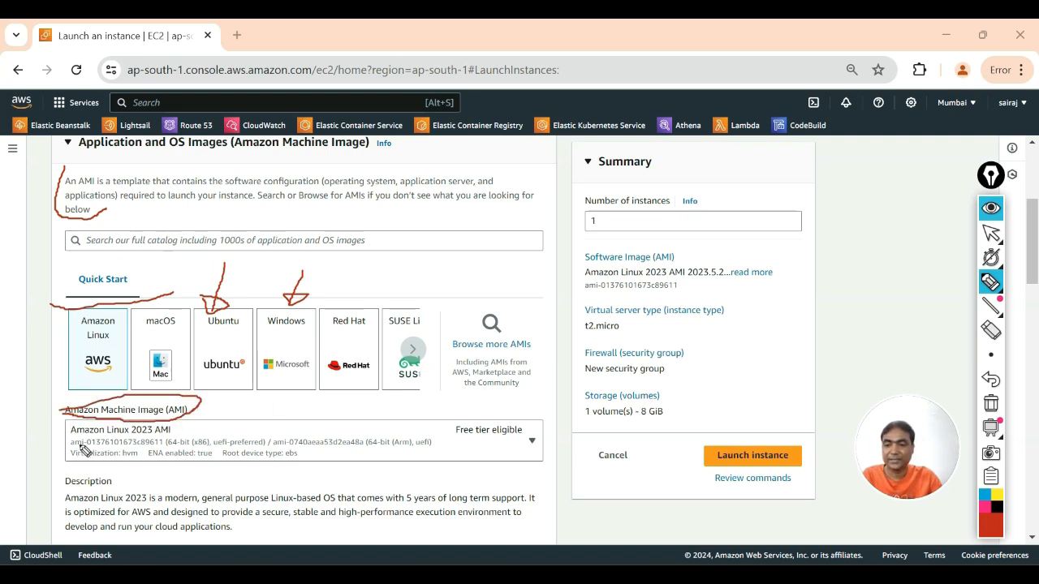
left_click_drag(73, 445, 192, 443)
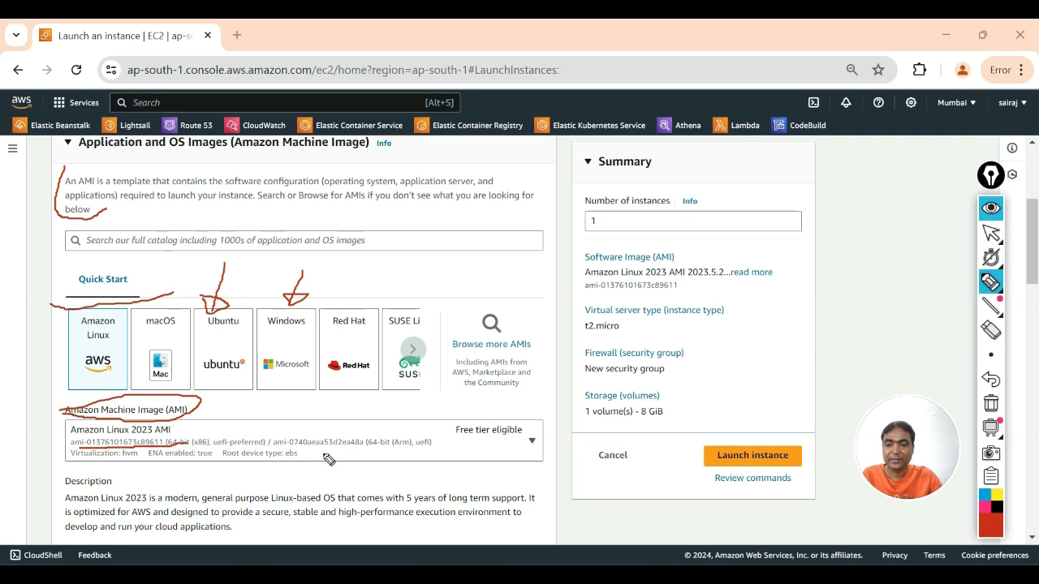
left_click_drag(300, 446, 432, 444)
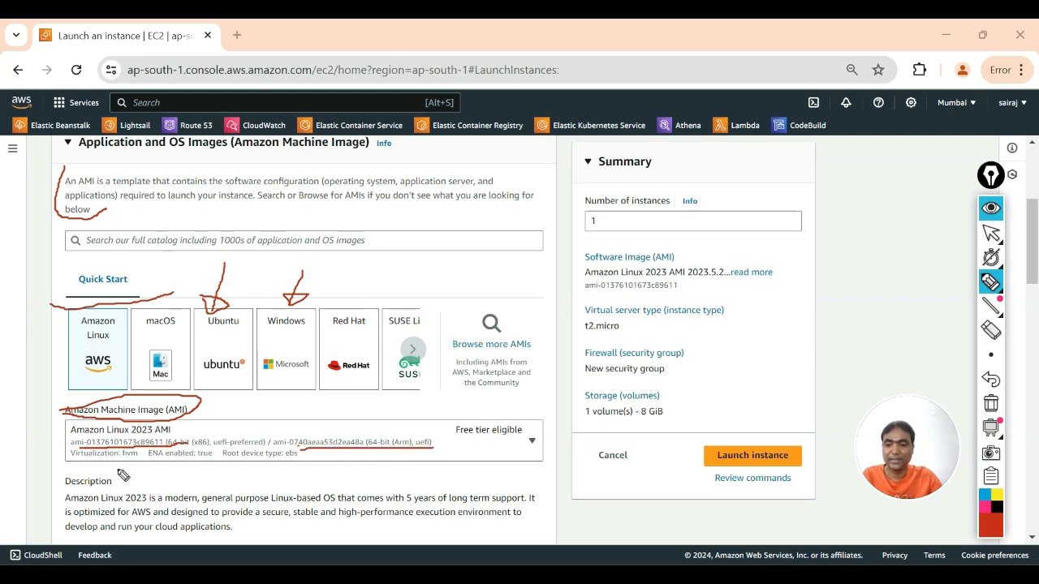
left_click_drag(26, 433, 142, 397)
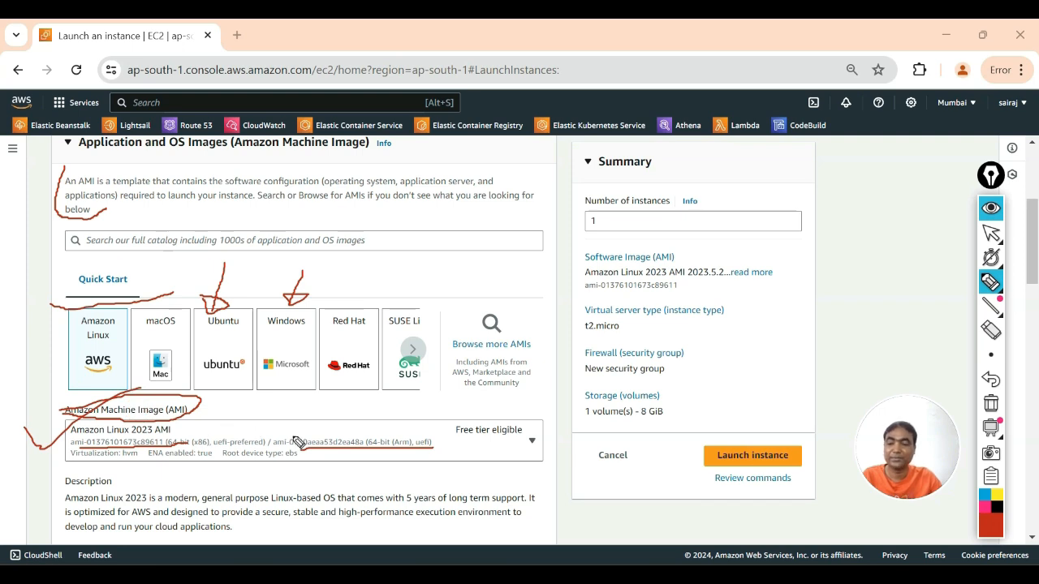
key("ctrl+shift+x")
key("ctrl+shift+m")
Underline the Instance type heading and circle t2.micro and its "Free tier eligible" label in red
scroll(262, 417, "down", 3)
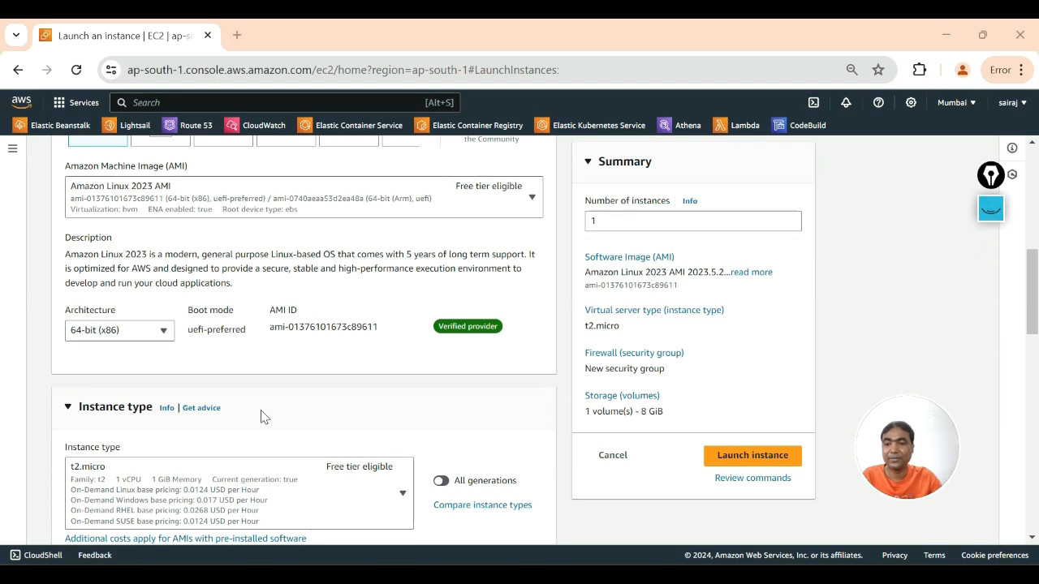
scroll(262, 417, "down", 3)
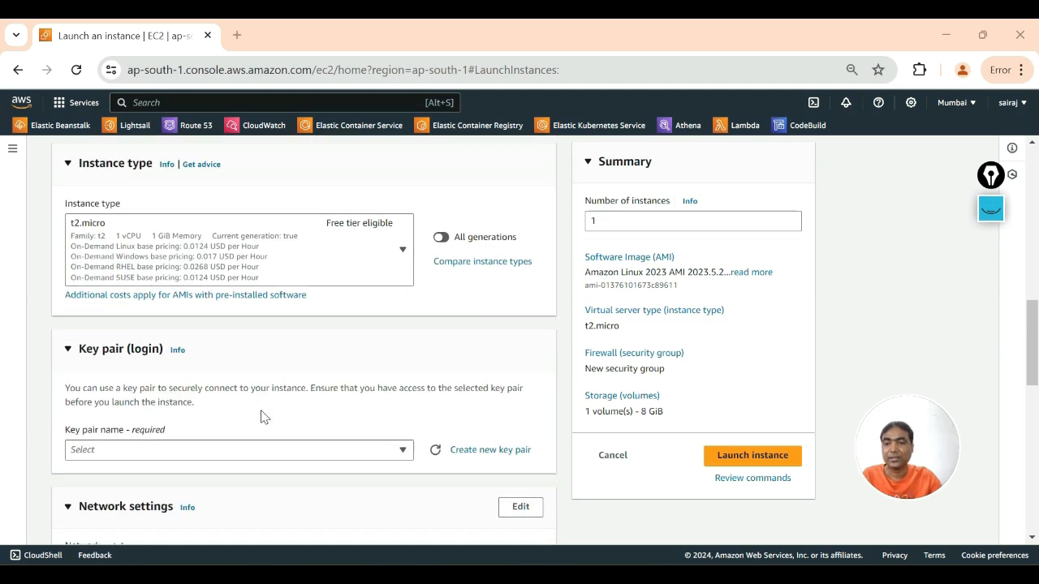
left_click(1000, 213)
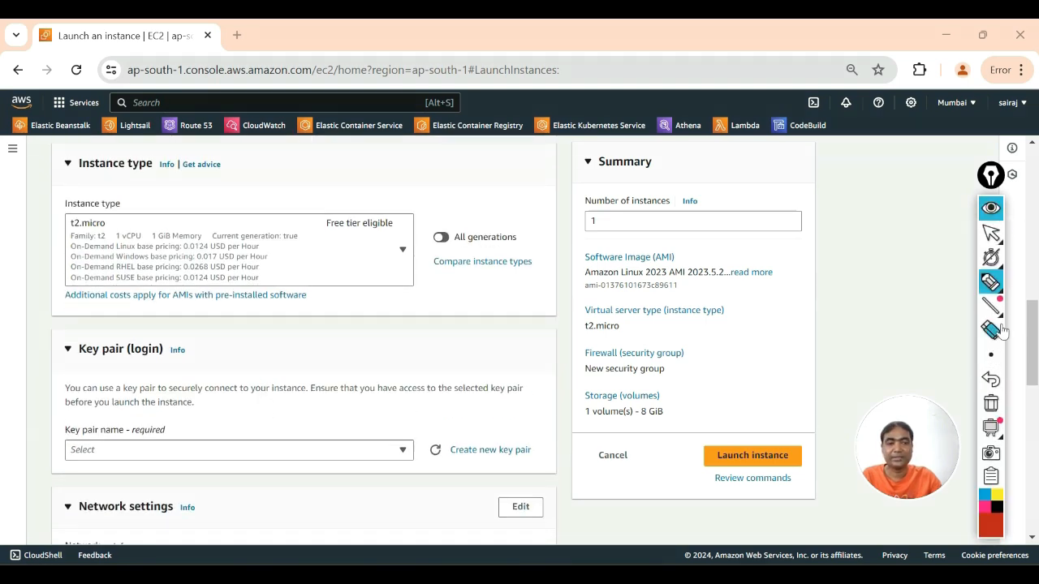
left_click(989, 282)
left_click_drag(69, 172, 146, 171)
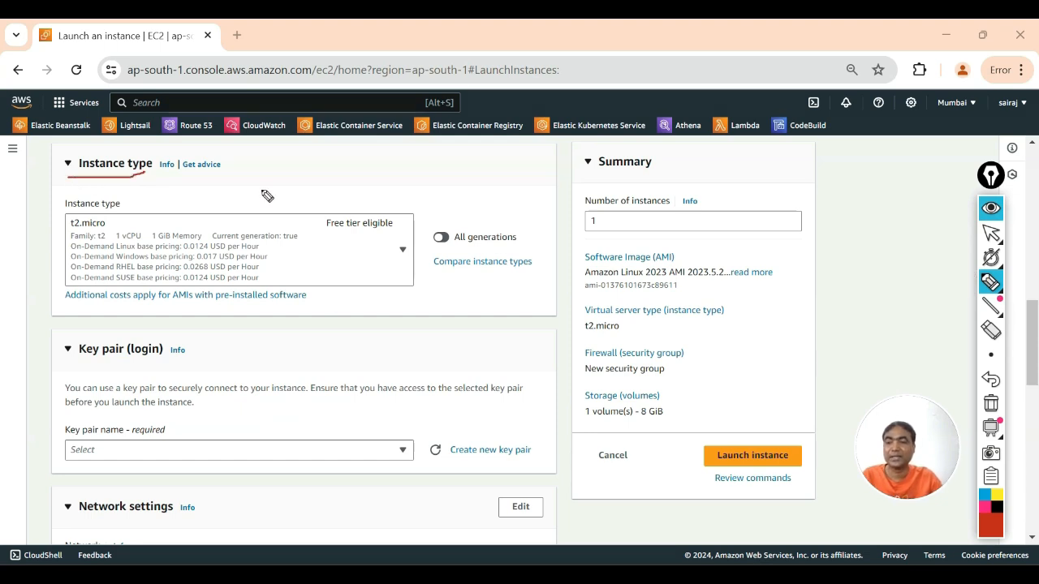
mouse_move(127, 201)
left_mouse_down()
mouse_move(129, 213)
mouse_move(91, 237)
mouse_move(57, 222)
mouse_move(87, 183)
mouse_move(126, 202)
left_mouse_up()
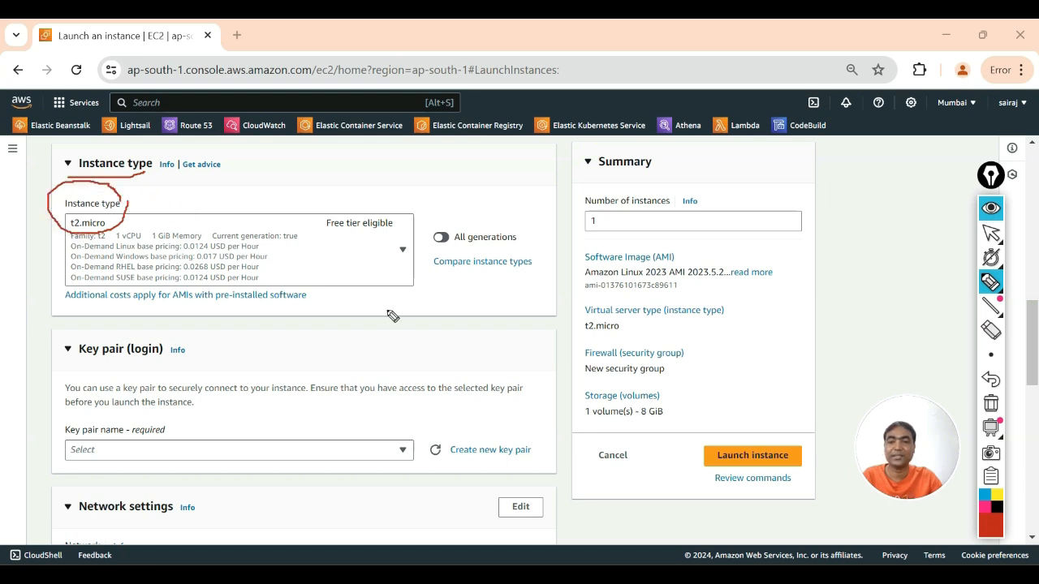
mouse_move(328, 240)
left_mouse_down()
mouse_move(382, 247)
mouse_move(424, 203)
mouse_move(337, 201)
mouse_move(320, 241)
left_mouse_up()
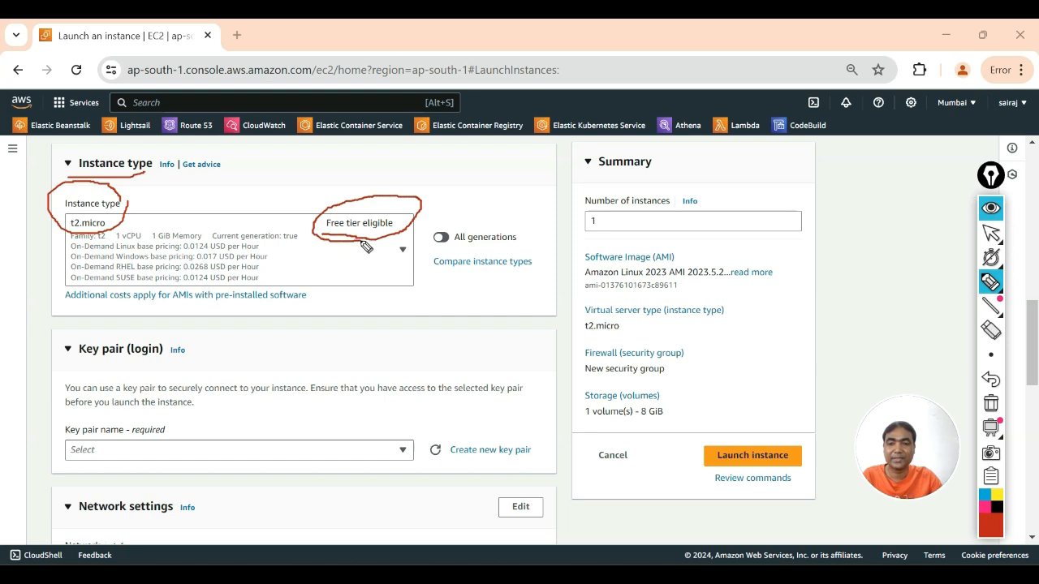
Handwrite an underlined 750 beside the "Free tier eligible" label, mark the label further, and clear the annotations
mouse_move(456, 169)
left_mouse_down()
mouse_move(397, 210)
mouse_move(389, 202)
mouse_move(453, 186)
mouse_move(451, 207)
mouse_move(481, 179)
mouse_move(479, 209)
mouse_move(509, 197)
mouse_move(499, 171)
left_mouse_up()
left_click_drag(449, 222, 545, 203)
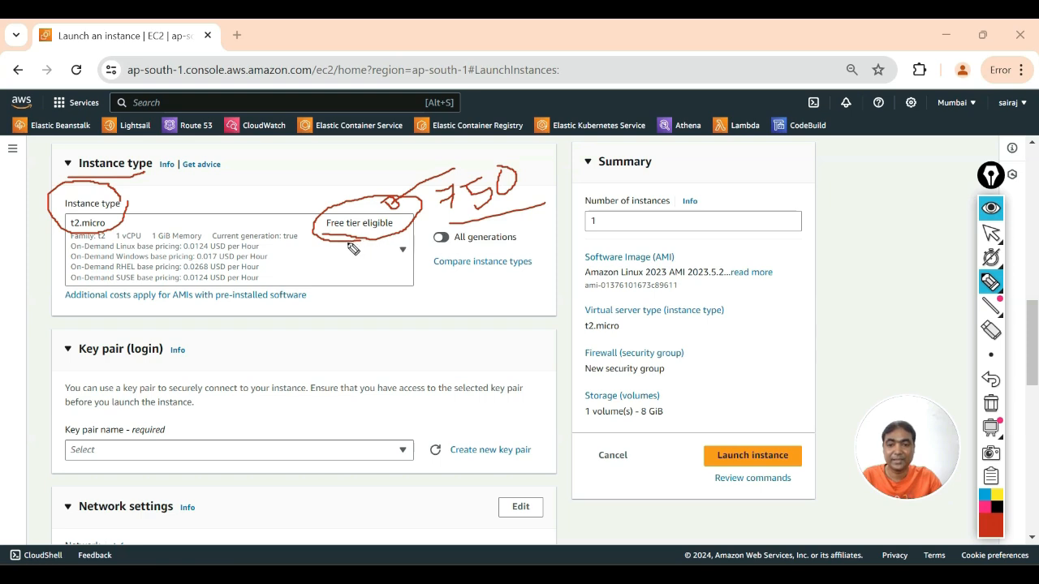
left_click_drag(344, 256, 405, 228)
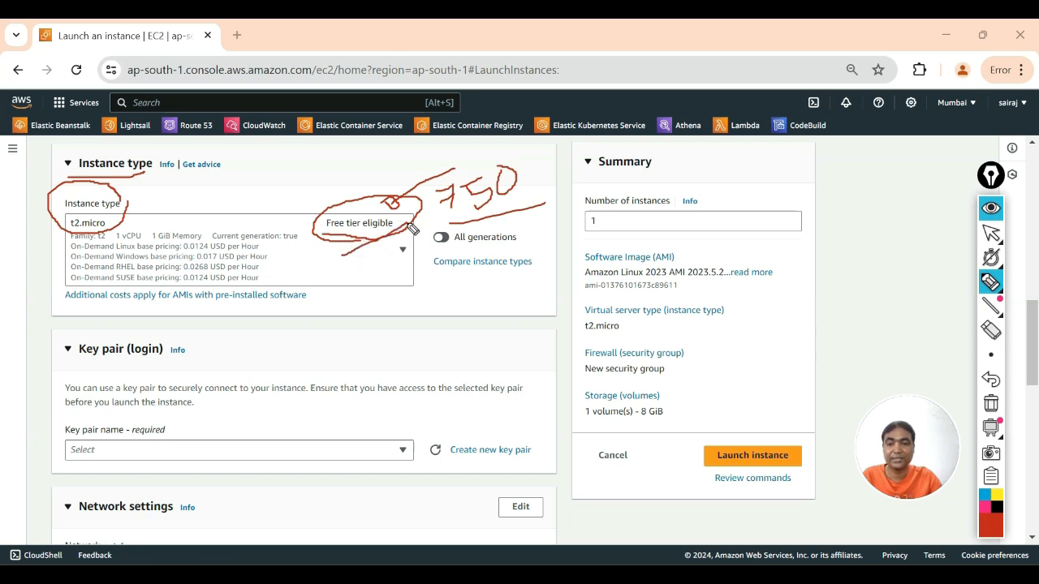
left_click_drag(355, 162, 342, 201)
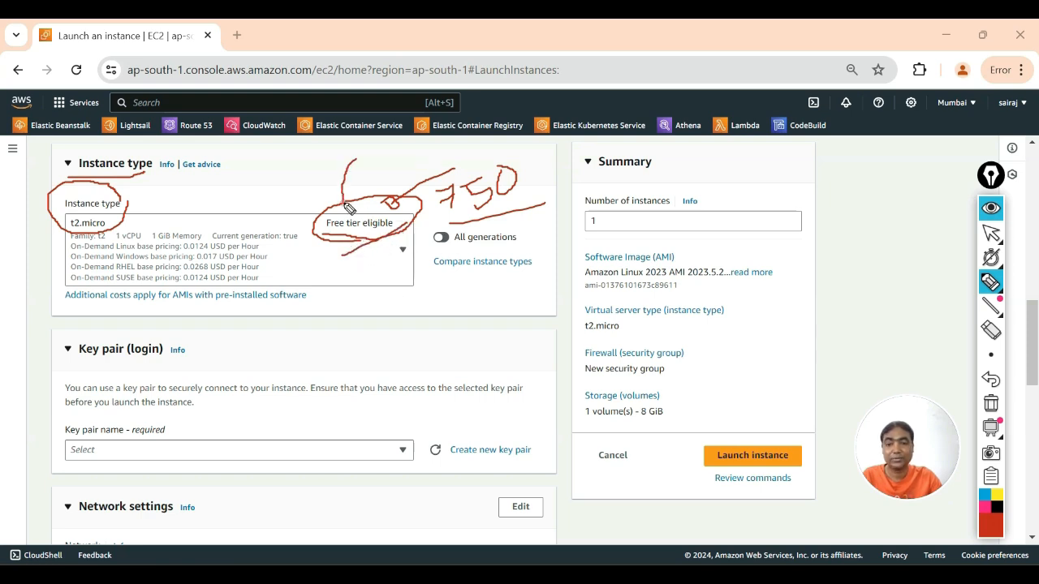
left_click(990, 403)
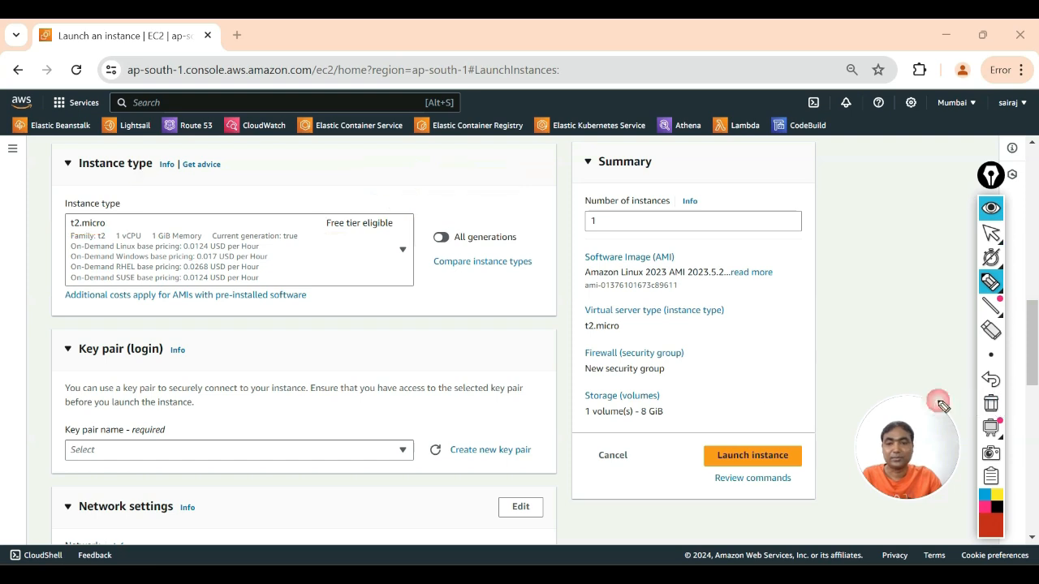
Draw an arrow to "Free tier eligible" and underline it, then erase the marks and collapse the annotation tools
mouse_move(357, 146)
left_mouse_down()
mouse_move(350, 207)
mouse_move(372, 210)
left_mouse_up()
left_click_drag(331, 248, 426, 226)
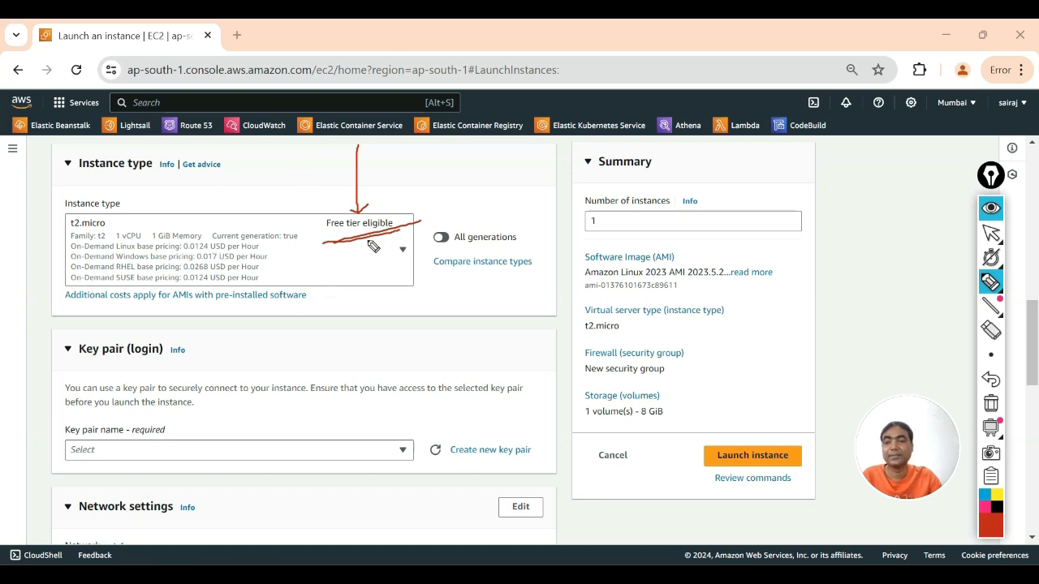
left_click(991, 410)
left_click(989, 208)
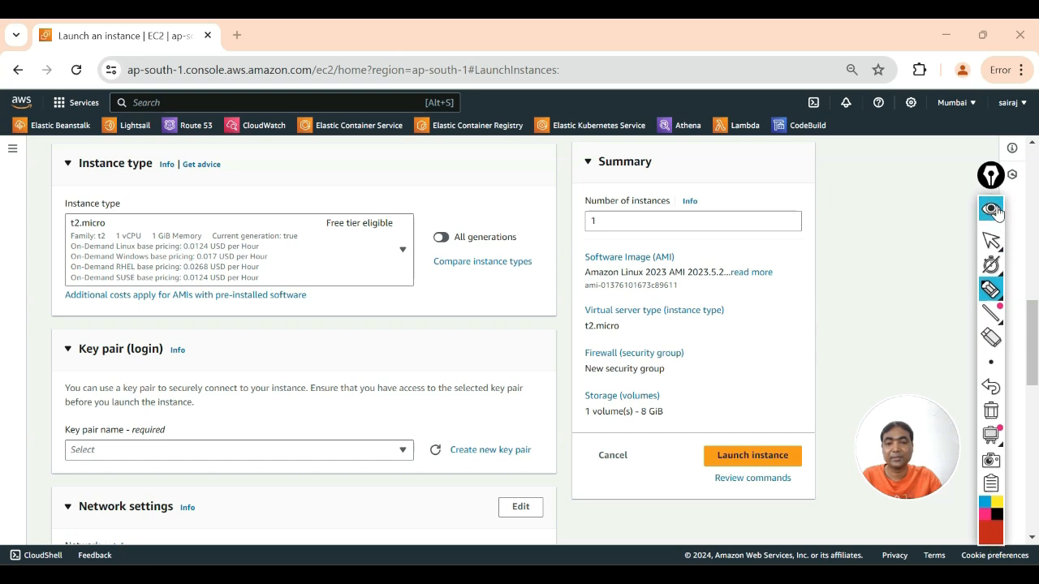
Look through the available instance types and set the instance type to t2.medium
left_click(403, 257)
scroll(284, 363, "up", 2)
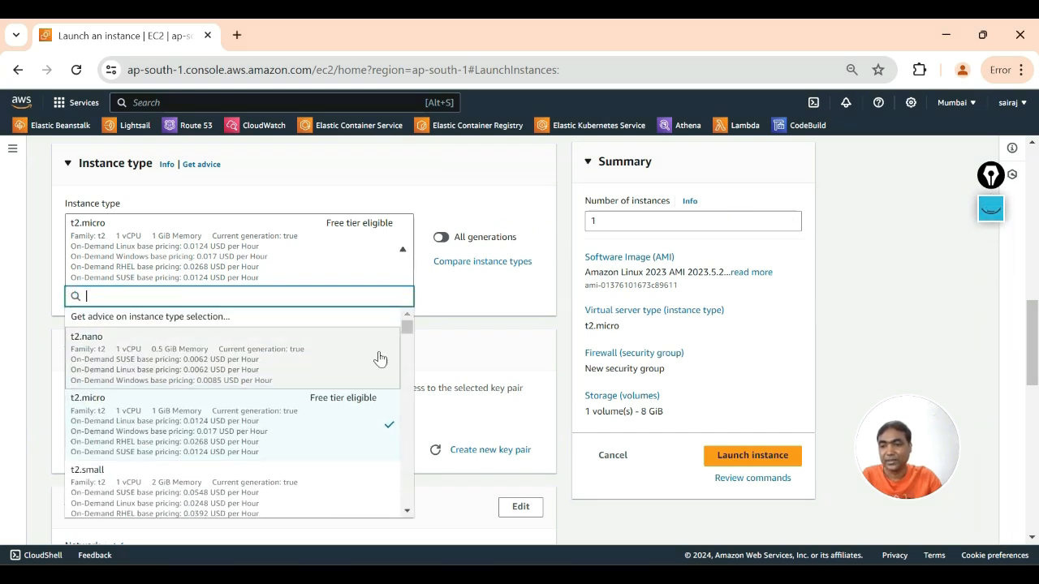
scroll(143, 414, "down", 1)
scroll(143, 414, "down", 4)
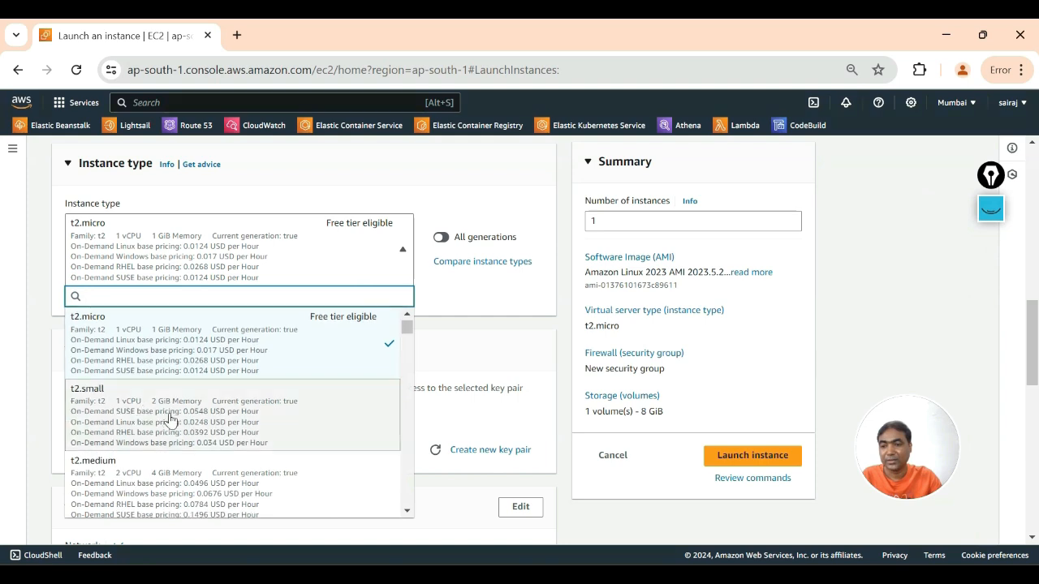
scroll(116, 347, "up", 1)
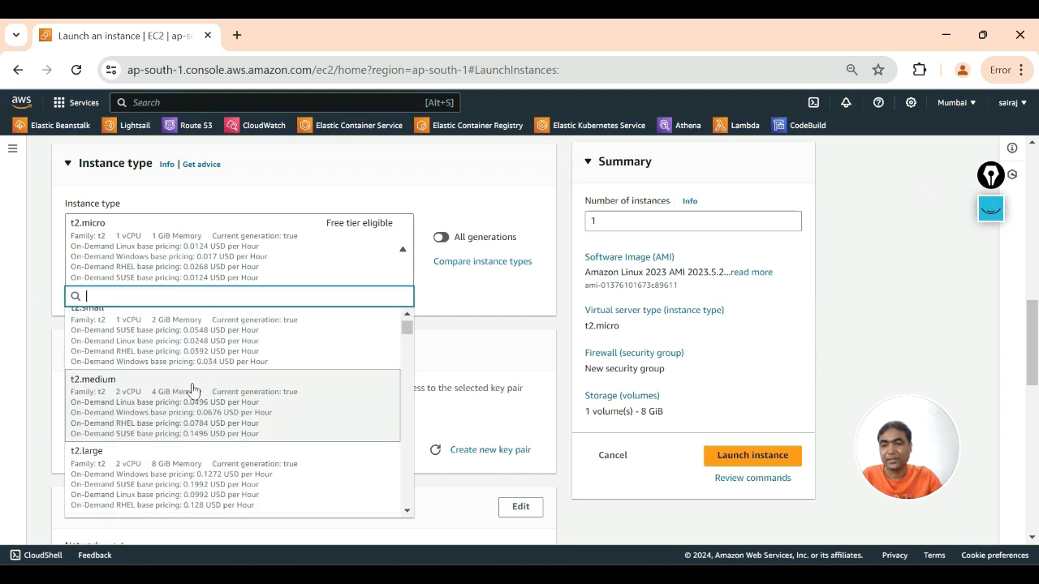
left_click(106, 395)
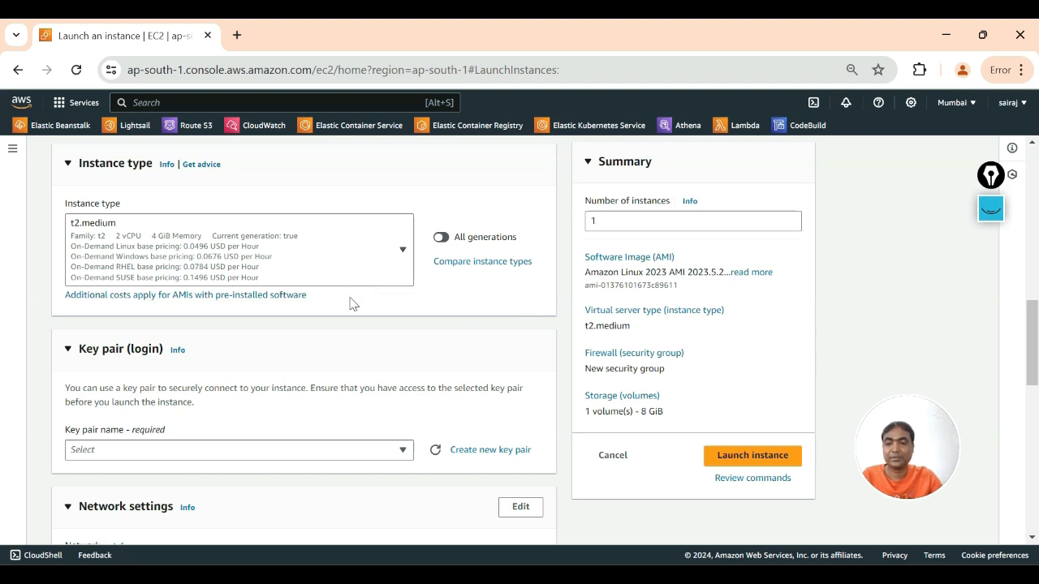
Set the instance type back to the free-tier t2.micro
left_click(404, 251)
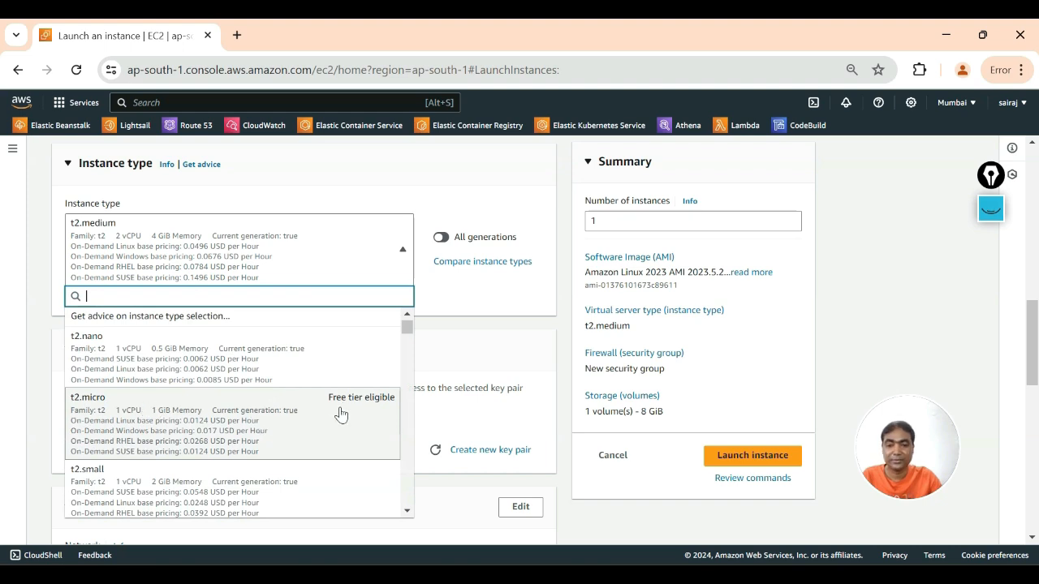
left_click(229, 430)
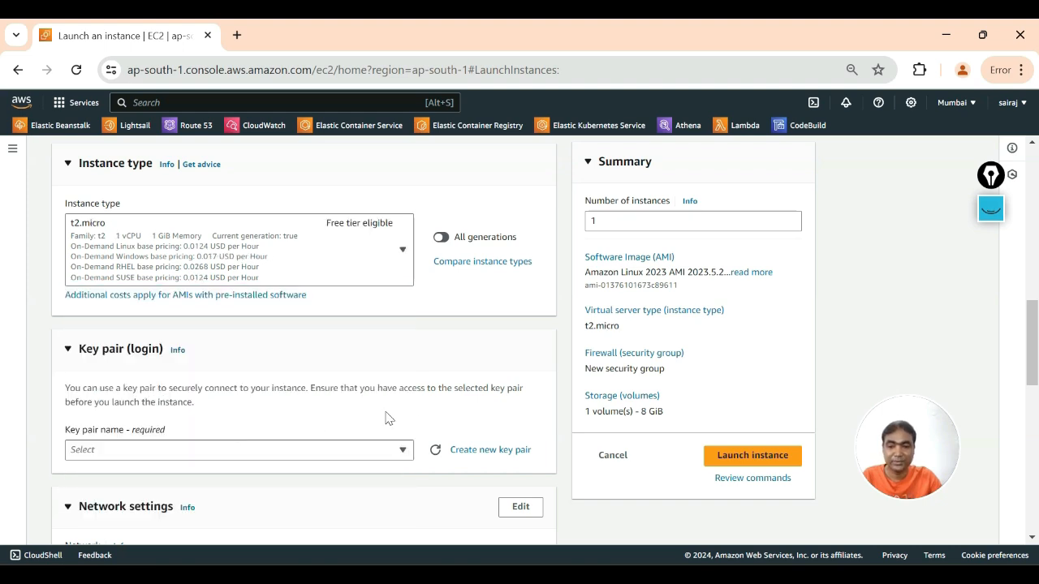
Look through the available instance types from the t2 and t3 families to c5, keeping the current selection
left_click(413, 250)
scroll(341, 382, "down", 3)
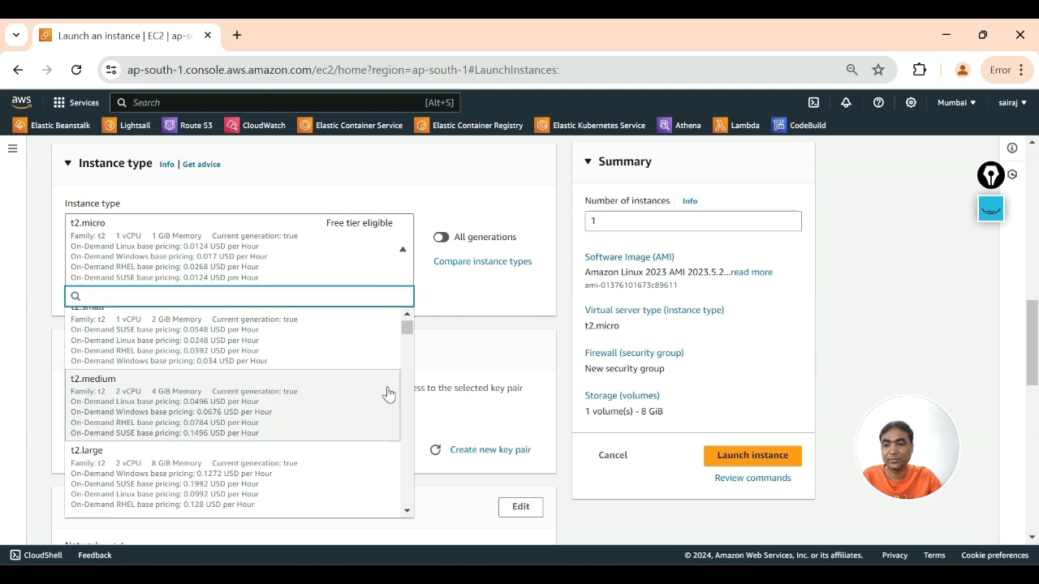
scroll(361, 396, "down", 2)
scroll(211, 357, "down", 1)
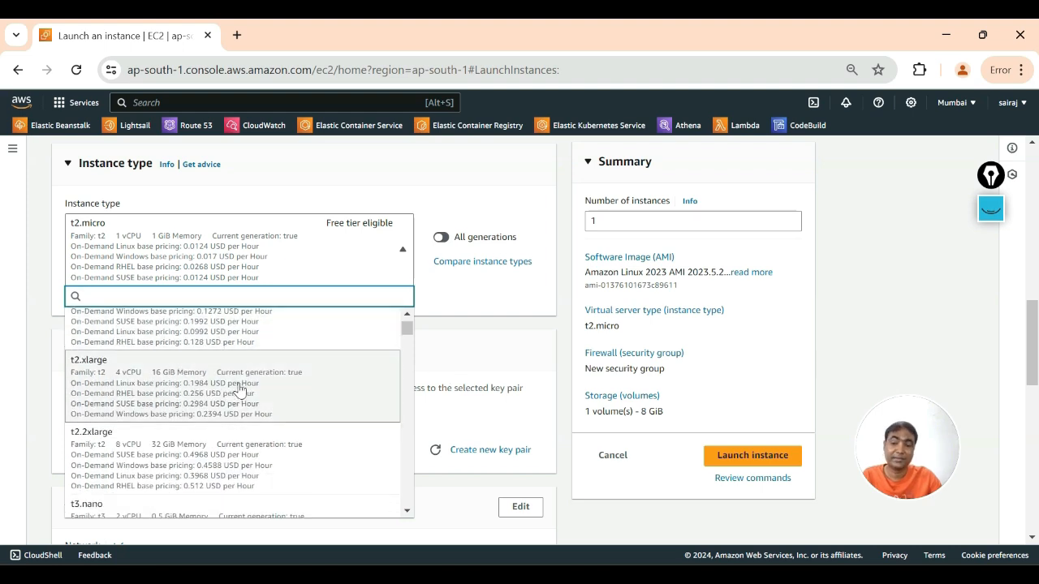
scroll(239, 389, "down", 1)
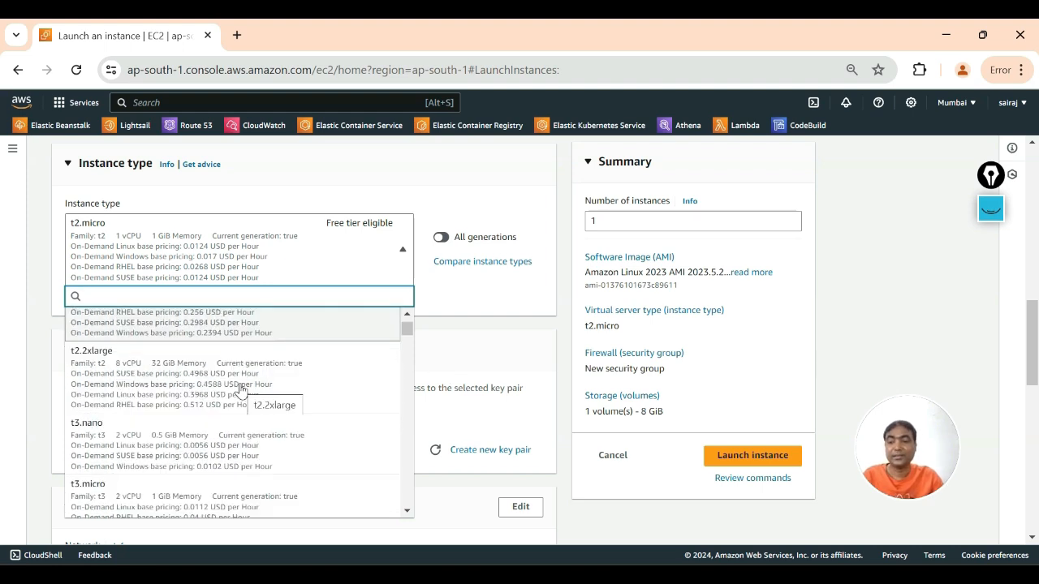
scroll(240, 391, "down", 2)
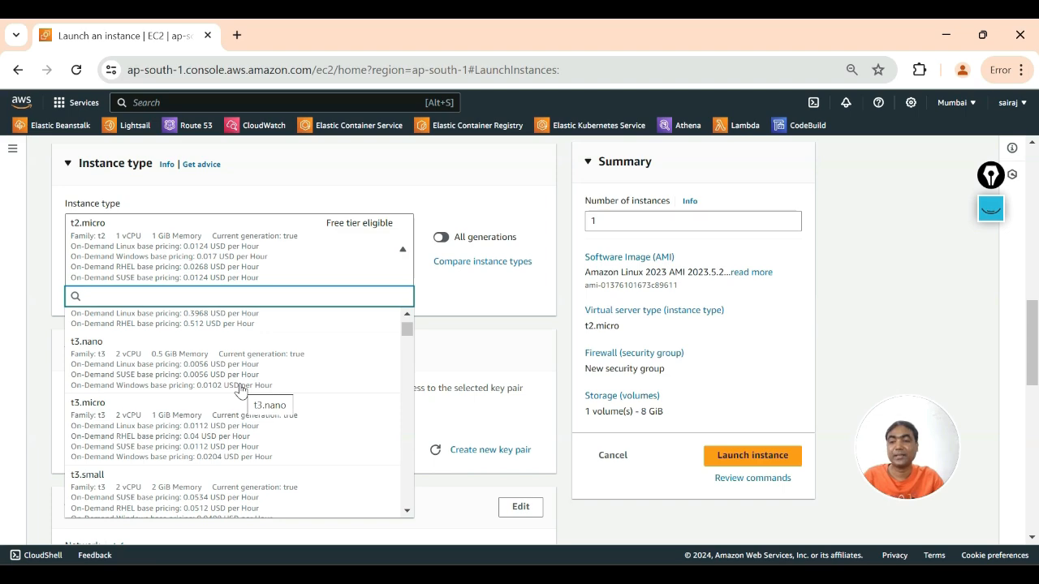
scroll(240, 390, "down", 6)
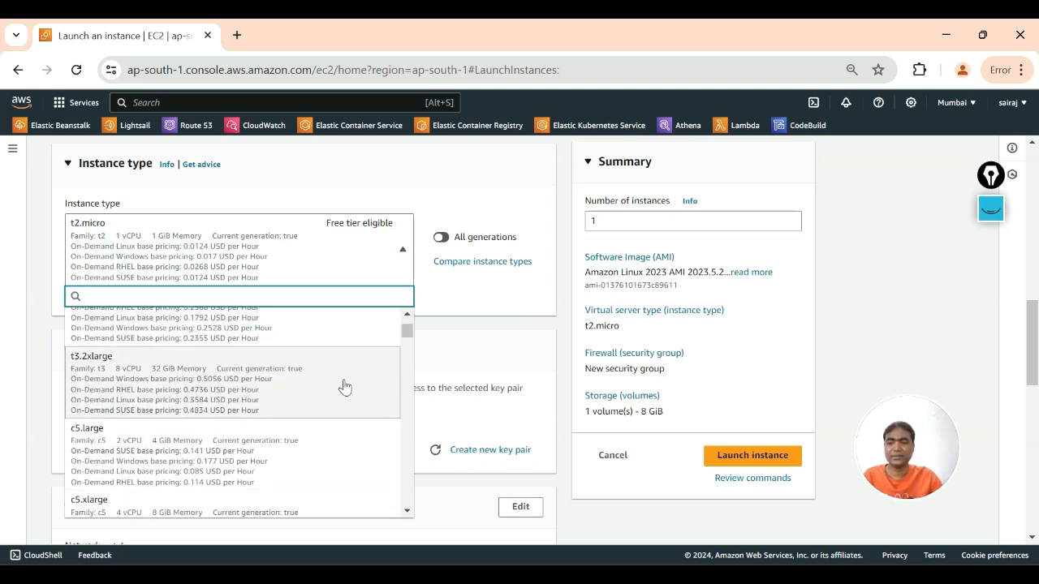
scroll(292, 387, "down", 8)
scroll(291, 387, "down", 8)
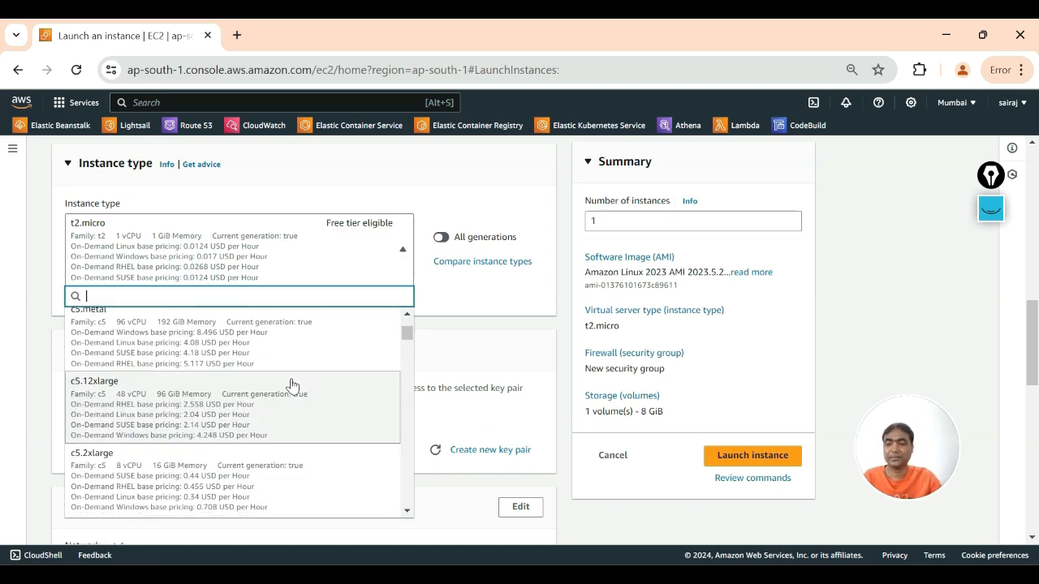
left_click(475, 205)
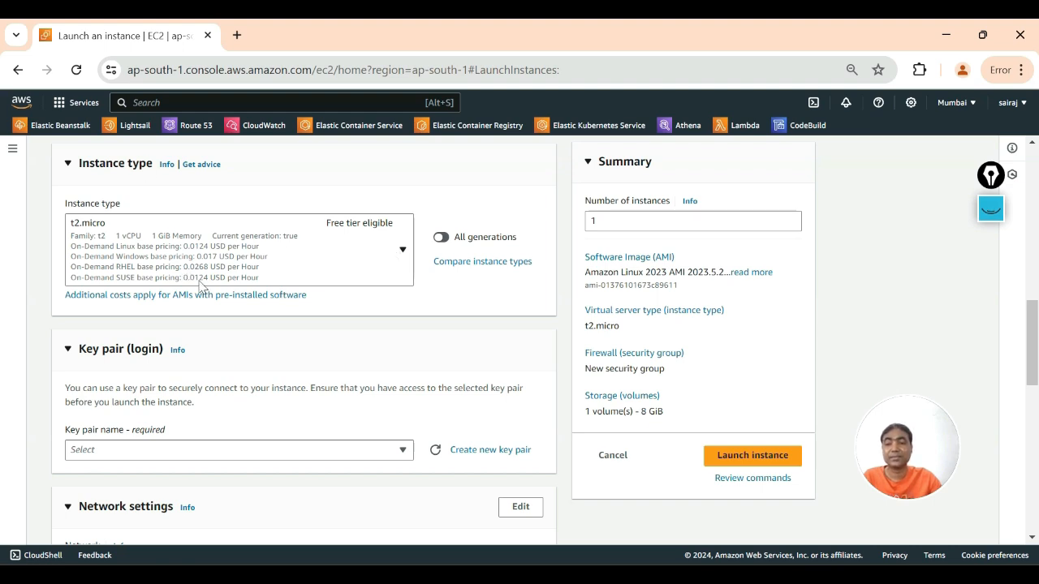
Circle "Create new key pair" and draw a line across the Key pair (login) section, then clear the annotations
scroll(322, 294, "down", 2)
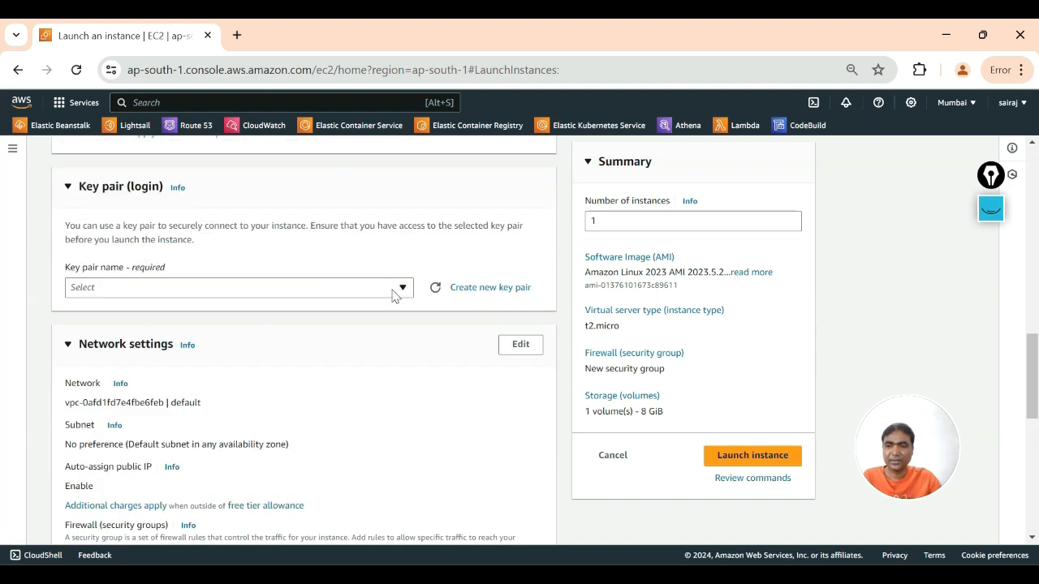
left_click(990, 209)
left_click(990, 282)
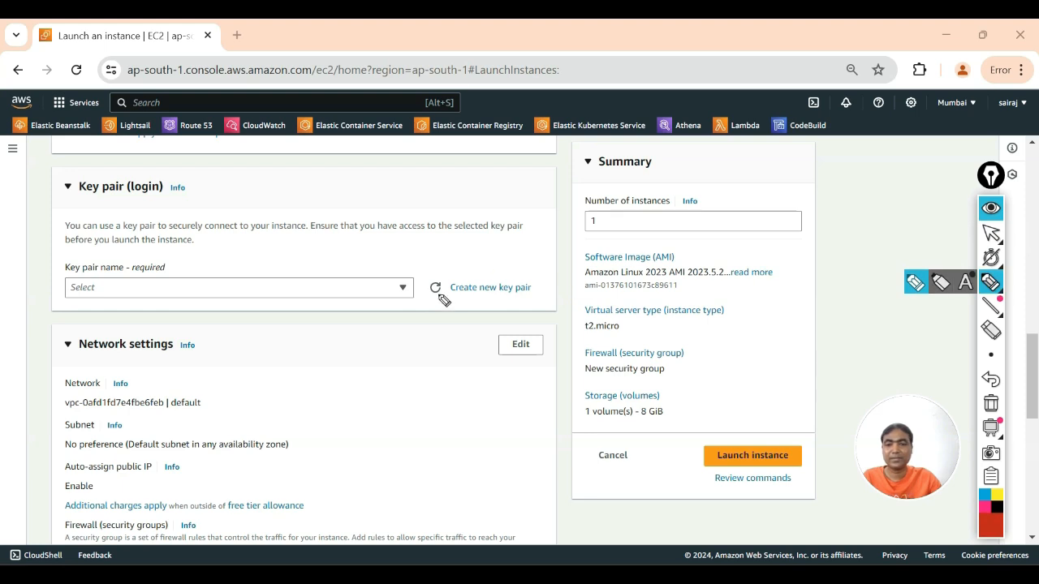
mouse_move(521, 254)
left_mouse_down()
mouse_move(450, 248)
mouse_move(409, 312)
mouse_move(552, 274)
mouse_move(503, 255)
left_mouse_up()
left_click_drag(60, 230, 277, 184)
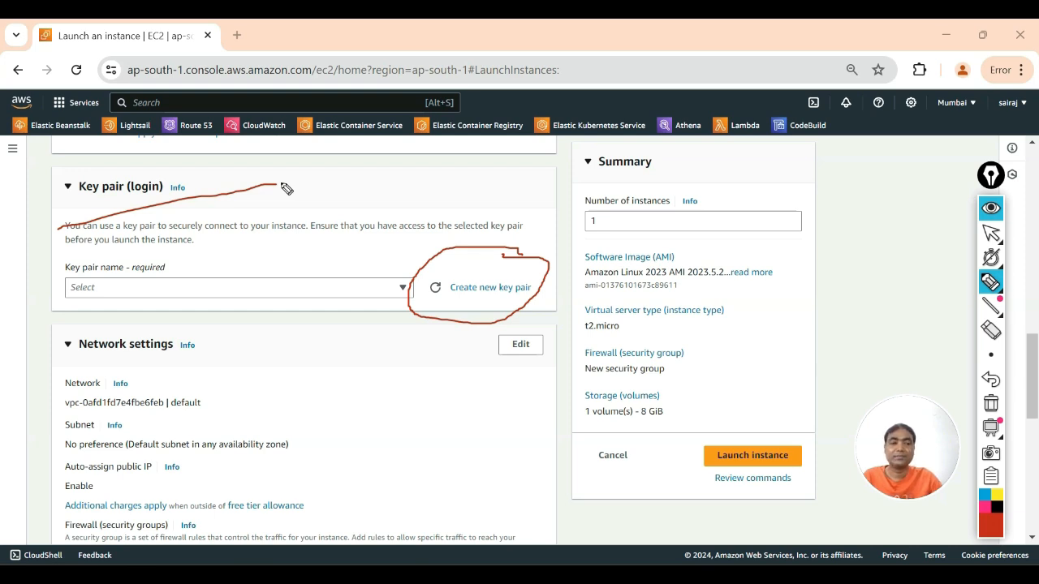
left_click(989, 403)
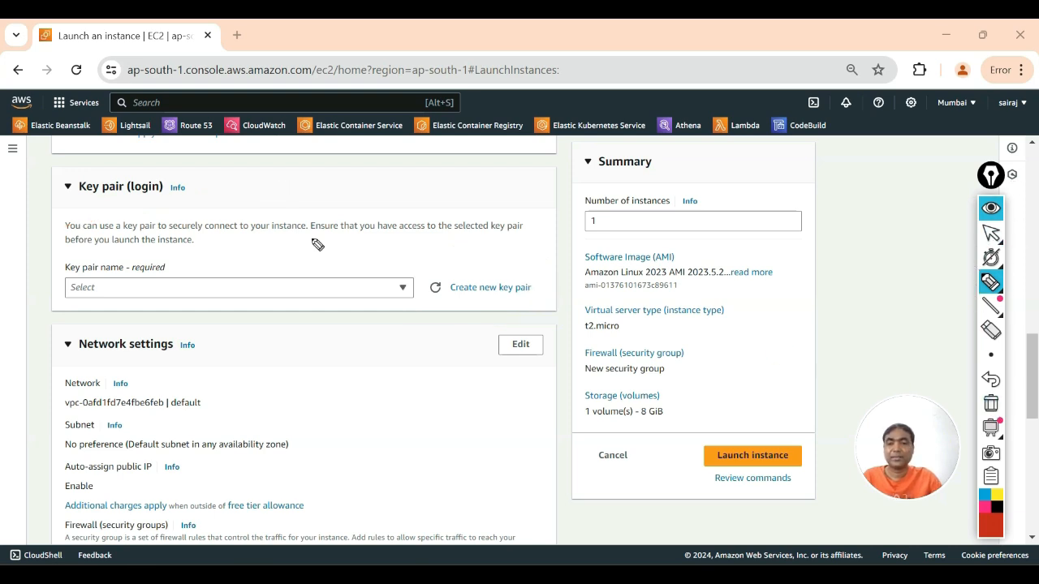
Underline "securely connect to your instance" in the key pair description, and open the form for creating a new key pair
left_click_drag(168, 232, 299, 240)
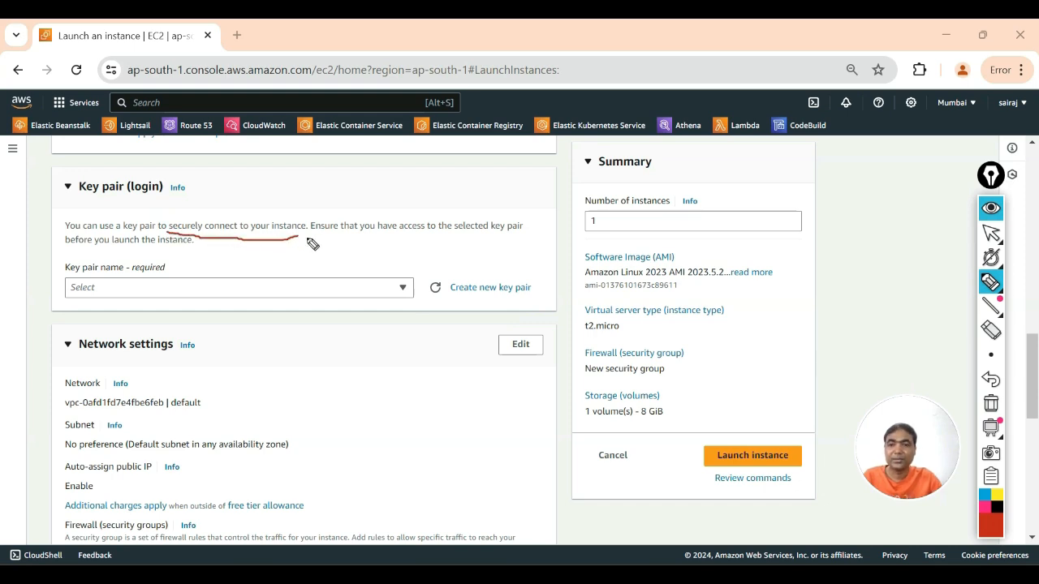
left_click(990, 208)
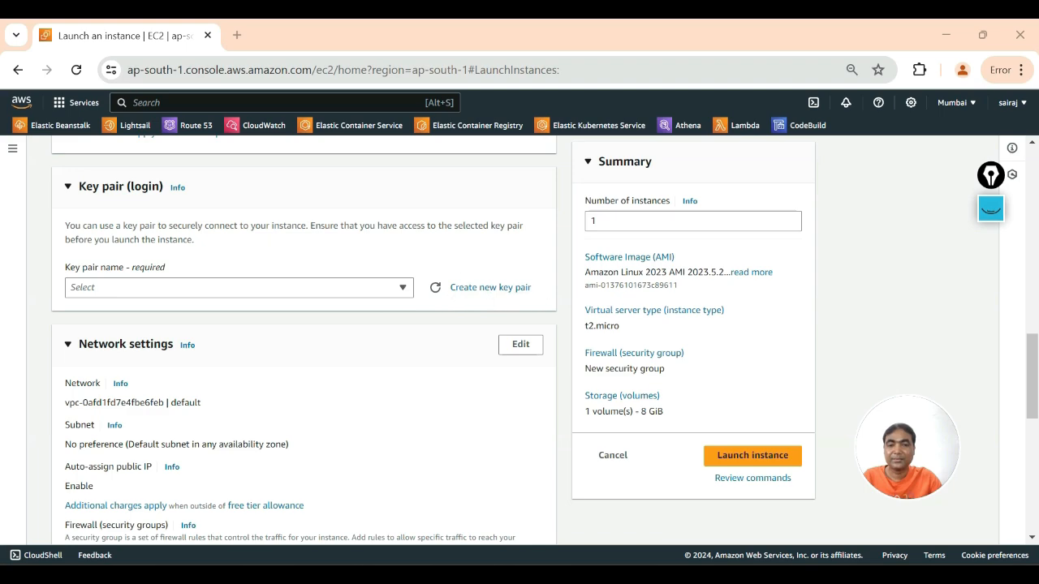
left_click(484, 288)
left_click(382, 233)
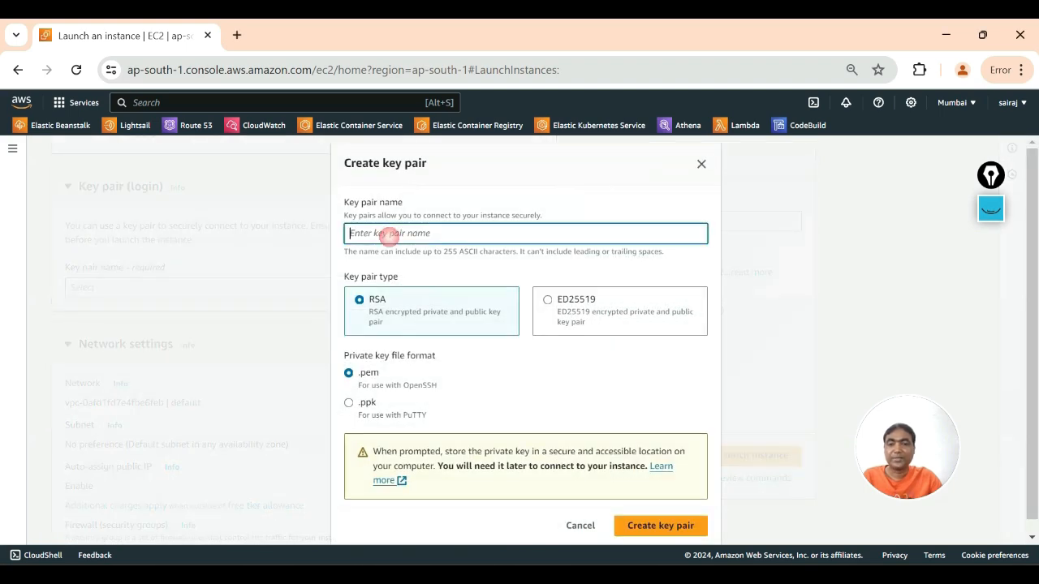
Circle the key pair name field and mark the .pem and .ppk private key formats, then clear the annotations
left_click(997, 204)
left_click(990, 282)
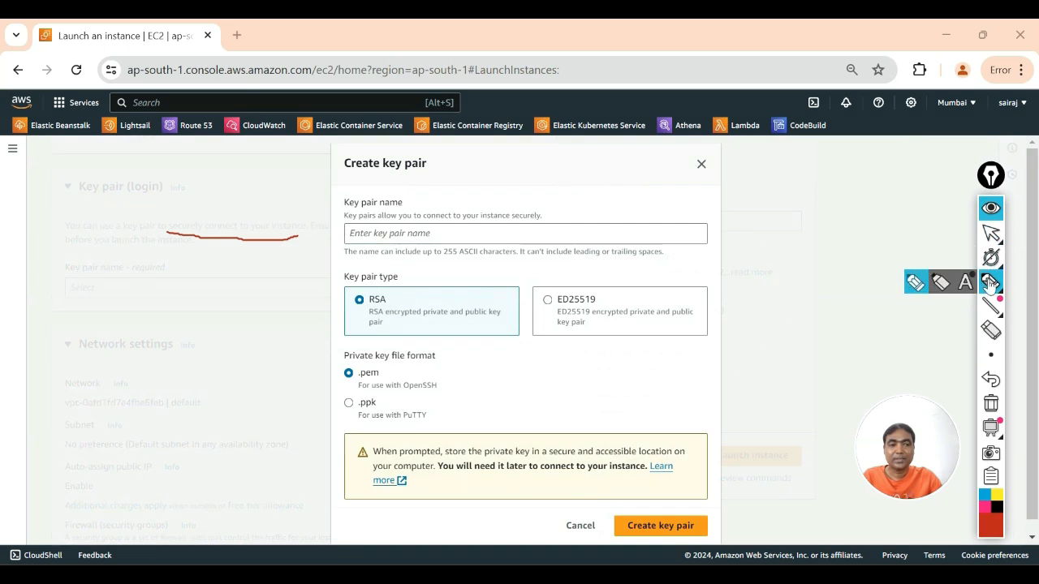
mouse_move(454, 229)
left_mouse_down()
mouse_move(410, 255)
mouse_move(339, 237)
mouse_move(418, 219)
mouse_move(444, 231)
left_mouse_up()
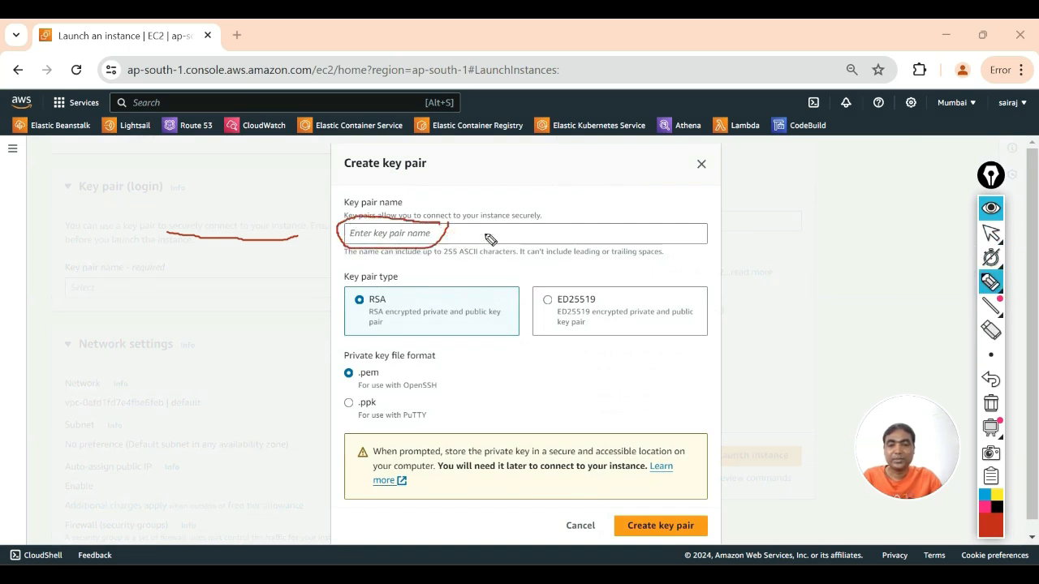
mouse_move(395, 365)
left_mouse_down()
mouse_move(475, 362)
mouse_move(466, 435)
left_mouse_up()
left_click_drag(441, 381, 580, 379)
left_click_drag(404, 419, 559, 417)
mouse_move(381, 397)
left_mouse_down()
mouse_move(351, 371)
mouse_move(389, 370)
left_mouse_up()
left_click(990, 403)
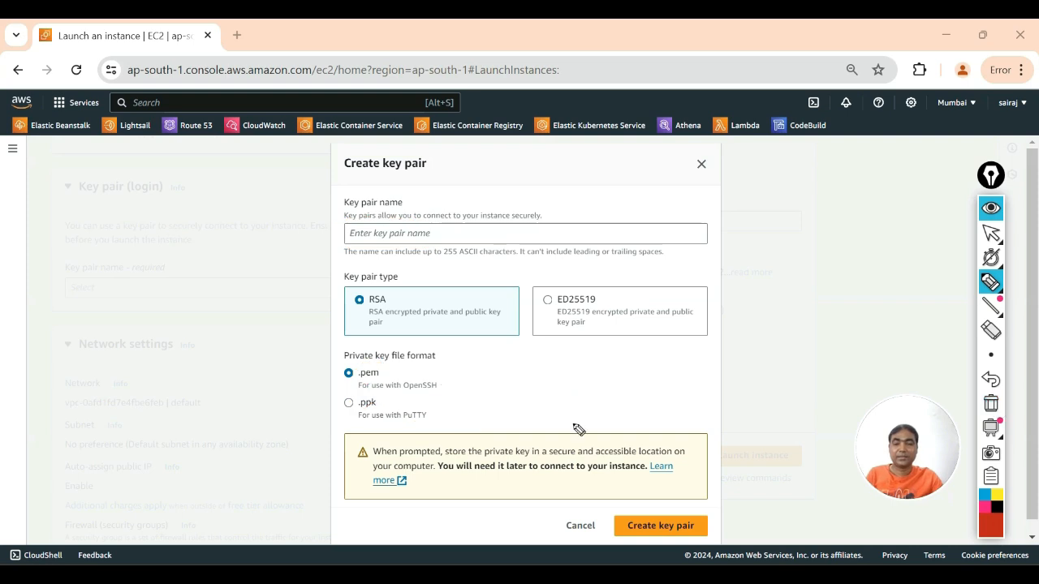
Handwrite and circle "cmd, Gitbash, ssh" for .pem and "Putty" for .ppk, then dismiss the annotations and the key pair form
mouse_move(435, 399)
left_mouse_down()
mouse_move(465, 378)
mouse_move(421, 377)
mouse_move(480, 388)
mouse_move(688, 325)
mouse_move(698, 341)
mouse_move(831, 310)
left_mouse_up()
left_click(708, 333)
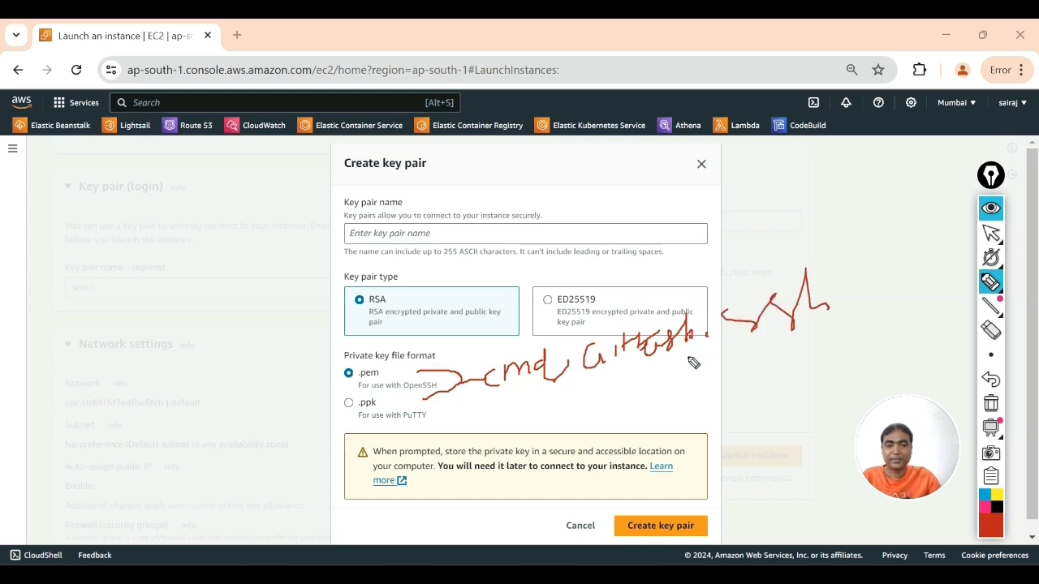
mouse_move(525, 398)
left_mouse_down()
mouse_move(673, 382)
mouse_move(884, 274)
mouse_move(605, 294)
mouse_move(487, 373)
mouse_move(481, 393)
left_mouse_up()
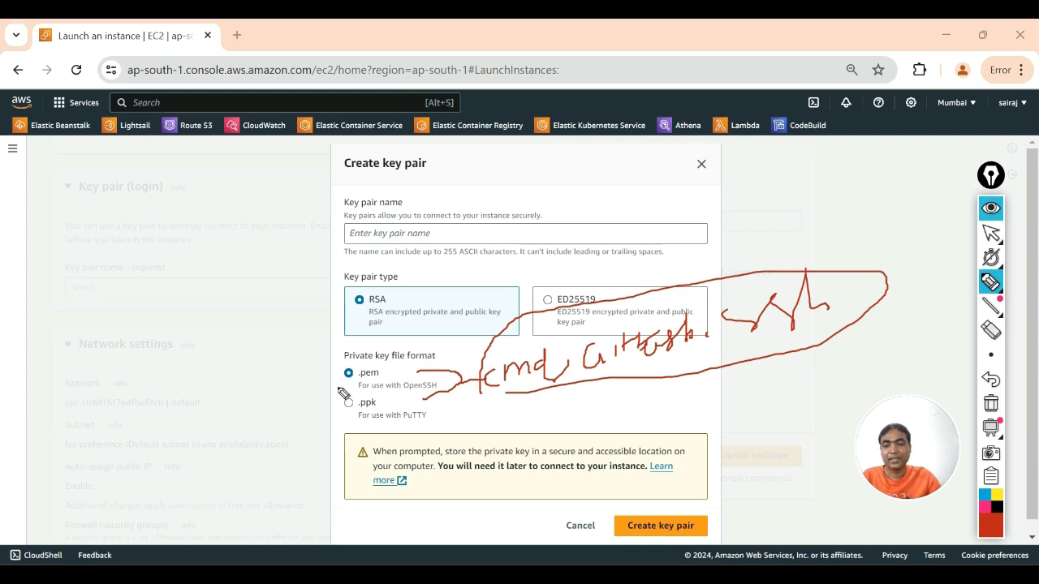
mouse_move(349, 386)
left_mouse_down()
mouse_move(329, 393)
mouse_move(414, 385)
mouse_move(374, 367)
mouse_move(333, 382)
mouse_move(357, 415)
mouse_move(349, 381)
mouse_move(738, 403)
mouse_move(756, 371)
mouse_move(876, 397)
left_mouse_up()
left_click_drag(396, 421, 368, 430)
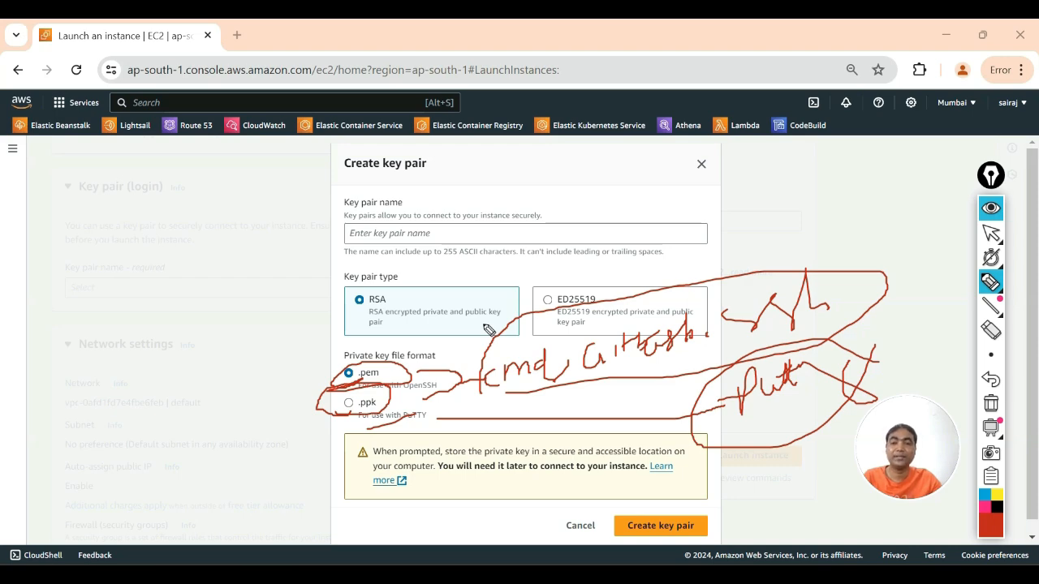
key("Escape")
Circle the Network settings heading and the default VPC, and mark the Mumbai region with a circle and an arrow
scroll(324, 379, "down", 1)
scroll(327, 373, "down", 1)
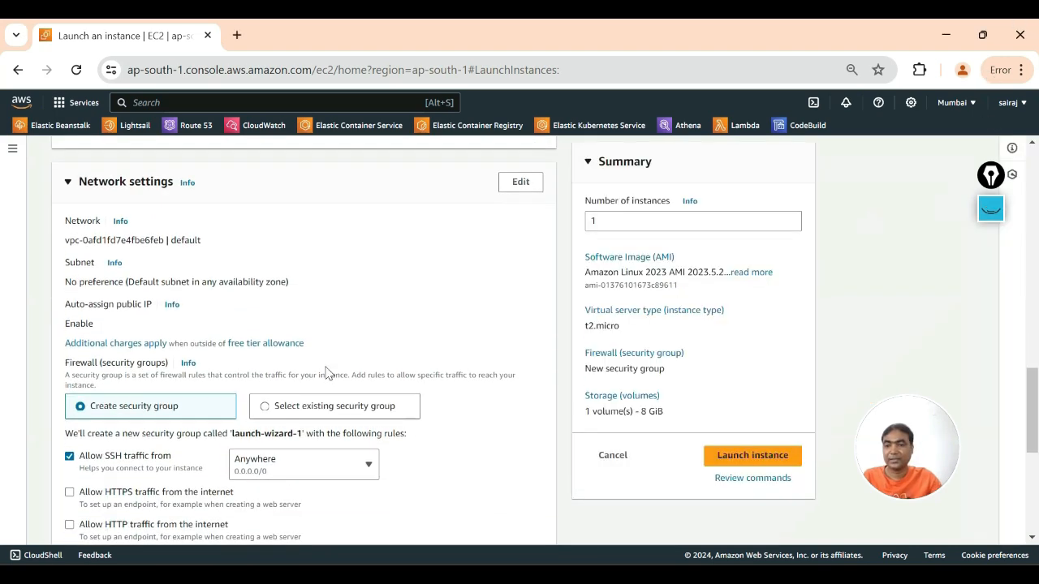
left_click(990, 210)
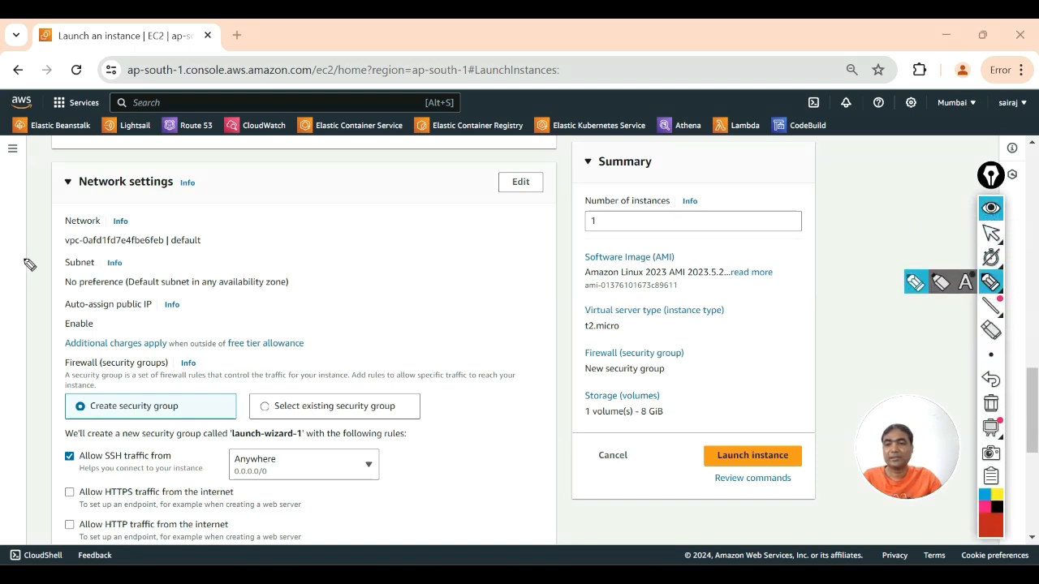
left_click_drag(64, 199, 72, 202)
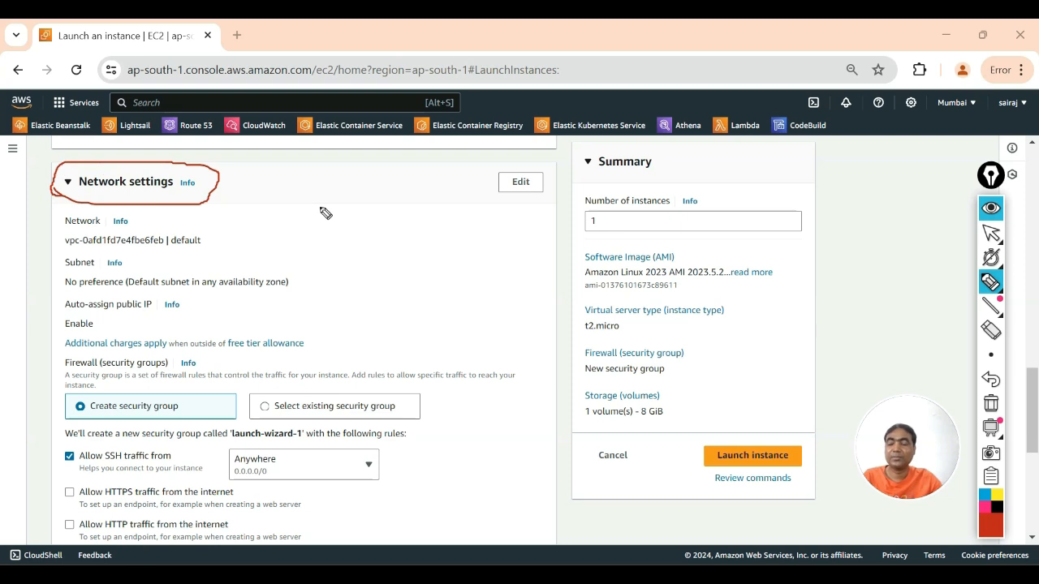
left_click_drag(65, 253, 199, 254)
mouse_move(215, 229)
left_mouse_down()
mouse_move(81, 228)
mouse_move(67, 238)
mouse_move(221, 242)
left_mouse_up()
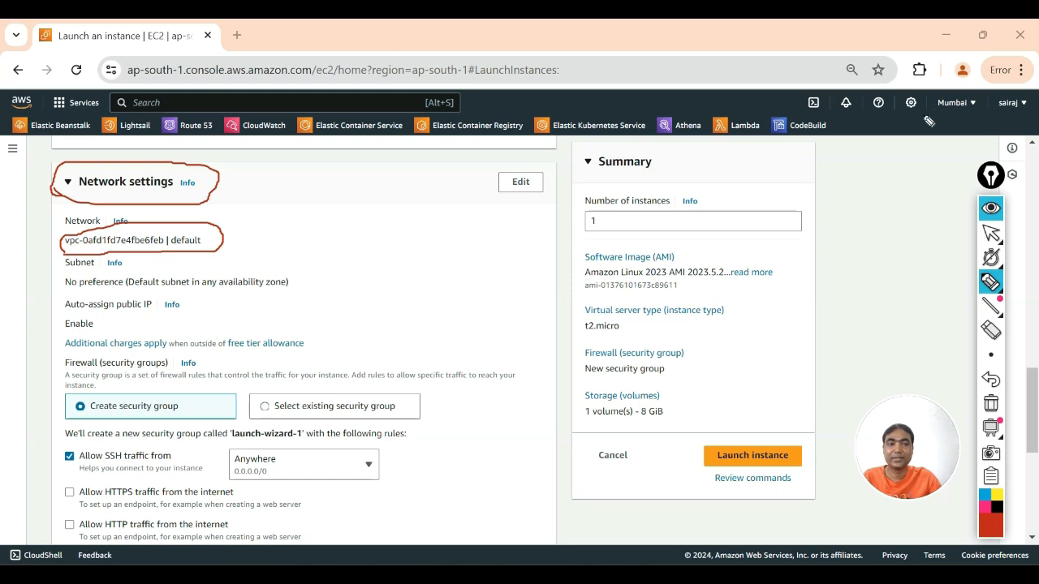
mouse_move(934, 106)
left_mouse_down()
mouse_move(955, 89)
mouse_move(985, 93)
mouse_move(959, 132)
mouse_move(939, 109)
mouse_move(953, 185)
left_mouse_up()
mouse_move(936, 130)
left_mouse_down()
mouse_move(957, 109)
mouse_move(936, 130)
mouse_move(997, 114)
left_mouse_up()
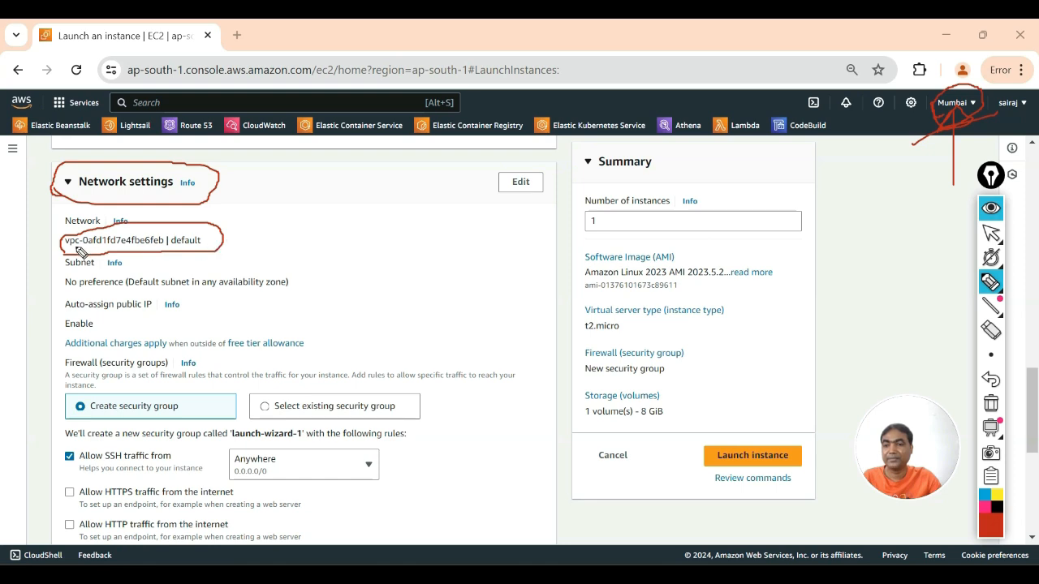
Tick the default VPC and handwrite a VPC diagram with branches such as SG and Subnet, then clear the annotations
left_click_drag(229, 244, 324, 196)
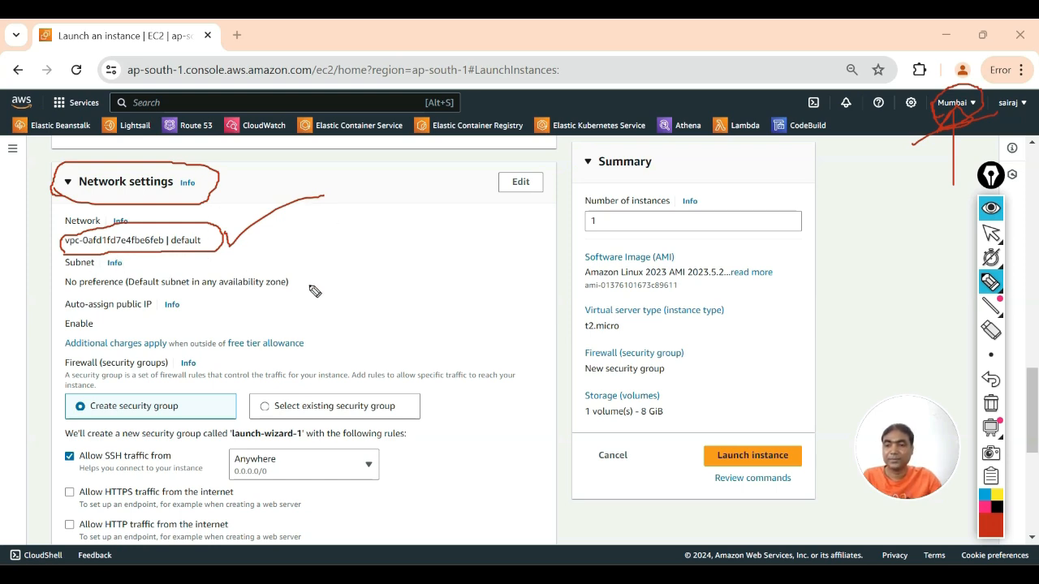
left_click_drag(356, 229, 394, 226)
mouse_move(407, 217)
left_mouse_down()
mouse_move(404, 259)
mouse_move(406, 241)
mouse_move(438, 236)
mouse_move(446, 219)
left_mouse_up()
mouse_move(423, 255)
left_mouse_down()
mouse_move(391, 333)
mouse_move(516, 292)
mouse_move(434, 260)
mouse_move(534, 267)
mouse_move(526, 259)
mouse_move(537, 245)
mouse_move(588, 213)
left_mouse_up()
mouse_move(582, 216)
left_mouse_down()
mouse_move(551, 272)
mouse_move(669, 214)
left_mouse_up()
mouse_move(463, 258)
left_mouse_down()
mouse_move(544, 353)
mouse_move(552, 325)
mouse_move(577, 349)
mouse_move(604, 310)
left_mouse_up()
mouse_move(329, 294)
left_mouse_down()
mouse_move(317, 326)
mouse_move(362, 299)
mouse_move(361, 341)
mouse_move(301, 327)
mouse_move(365, 276)
mouse_move(371, 284)
left_mouse_up()
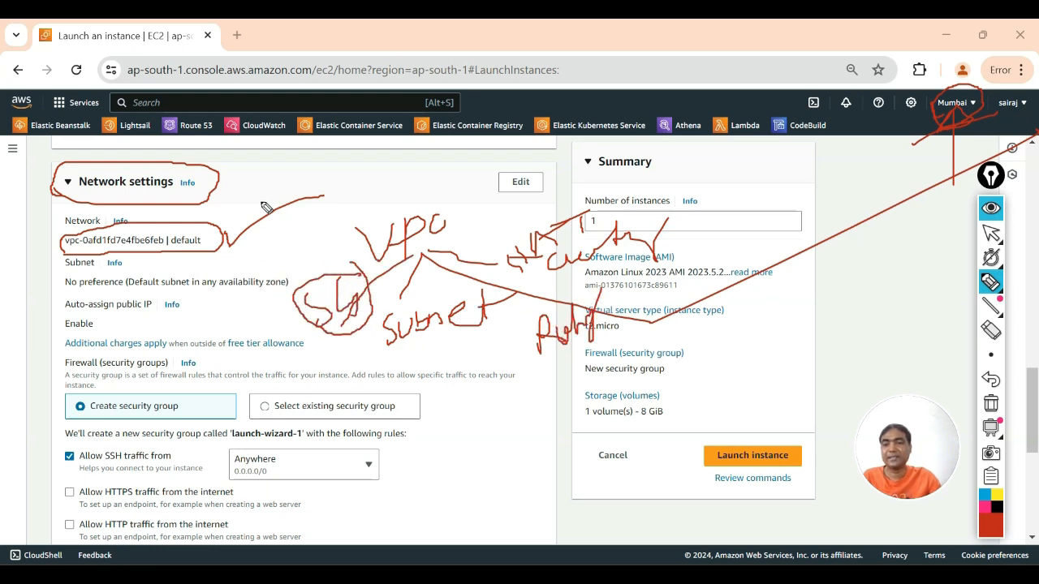
left_click(991, 404)
Underline the VPC ID and Subnet label, circle "Firewall (security groups)", and close the annotation tools
left_click_drag(62, 249, 116, 253)
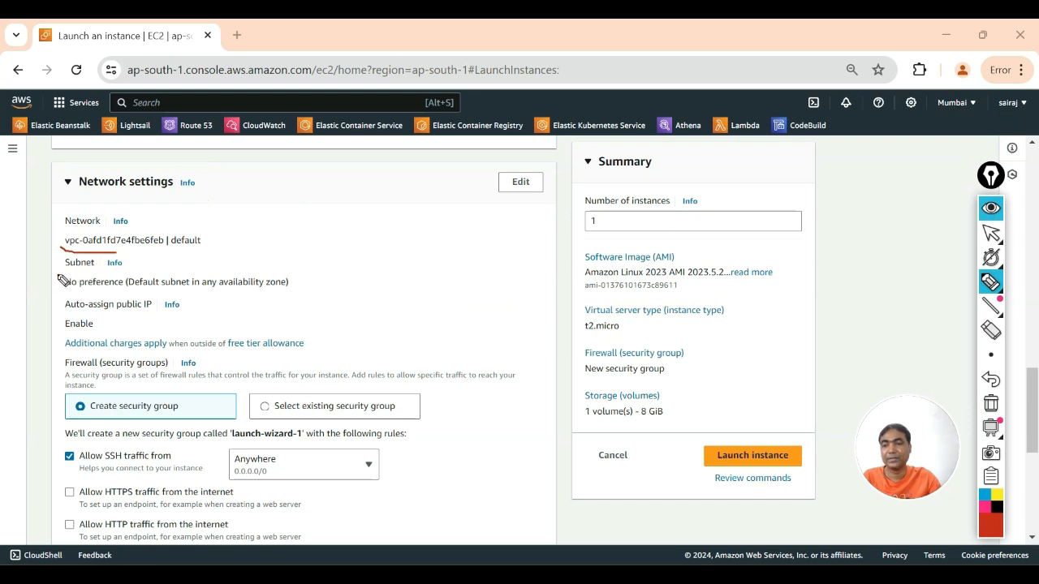
left_click_drag(59, 274, 134, 263)
mouse_move(55, 367)
left_mouse_down()
mouse_move(186, 366)
mouse_move(98, 352)
mouse_move(69, 375)
left_mouse_up()
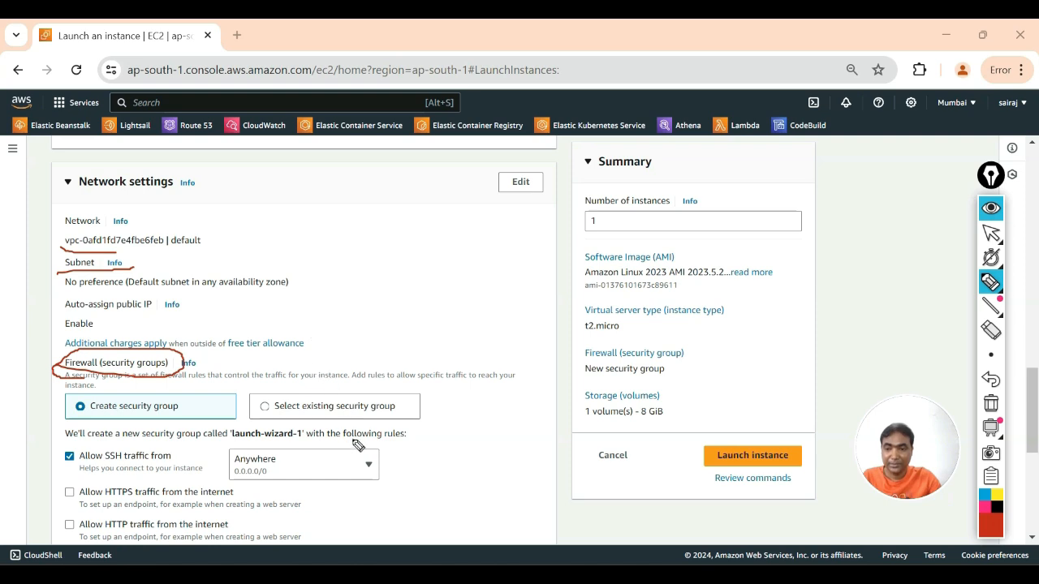
left_click(990, 185)
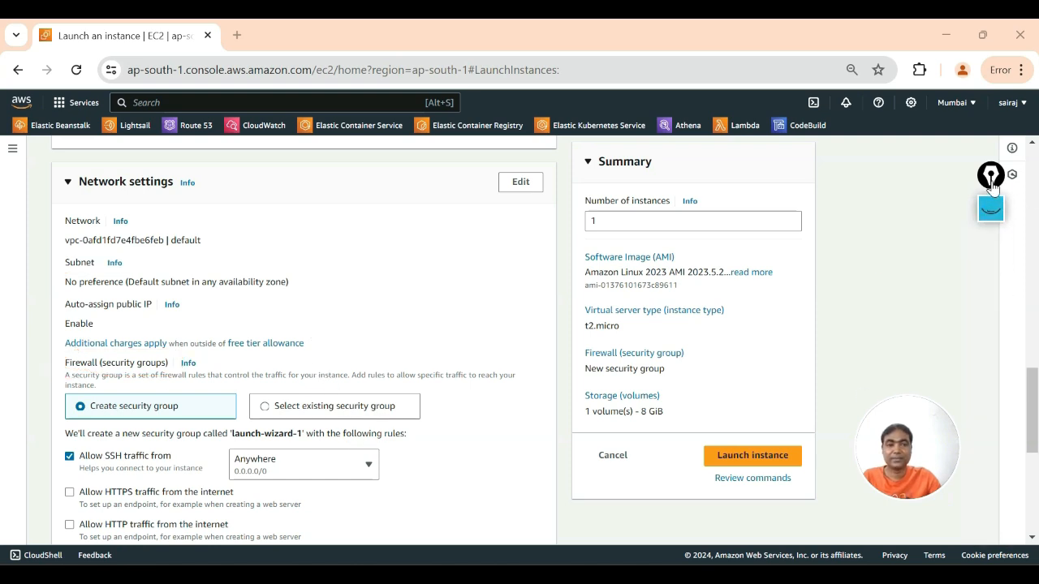
Edit the network settings, check the available VPCs, and set the subnet to subnet-02f401fff782e1cdd in ap-south-1a
left_click(517, 193)
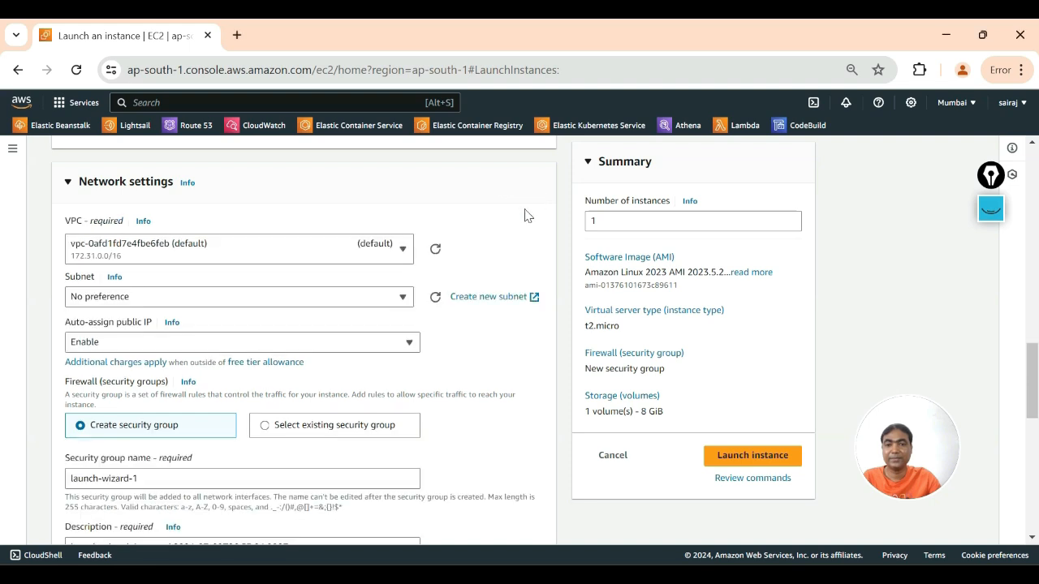
left_click(279, 258)
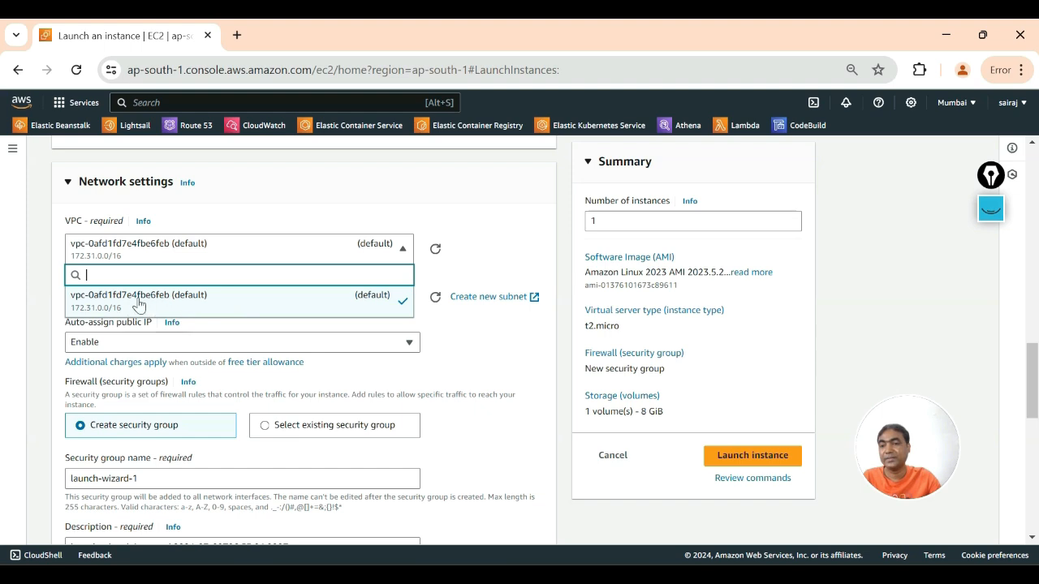
left_click(480, 227)
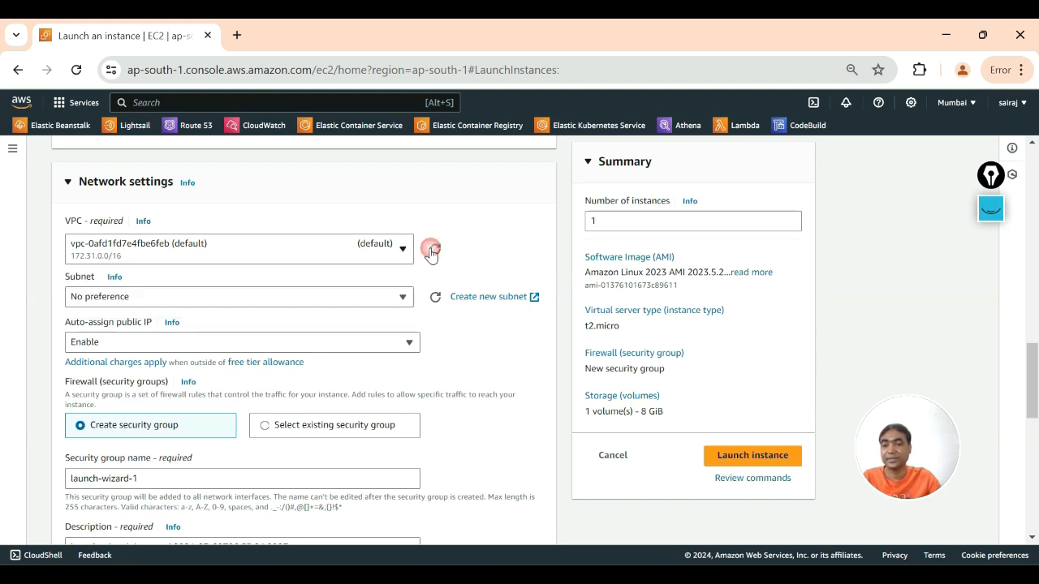
left_click(149, 298)
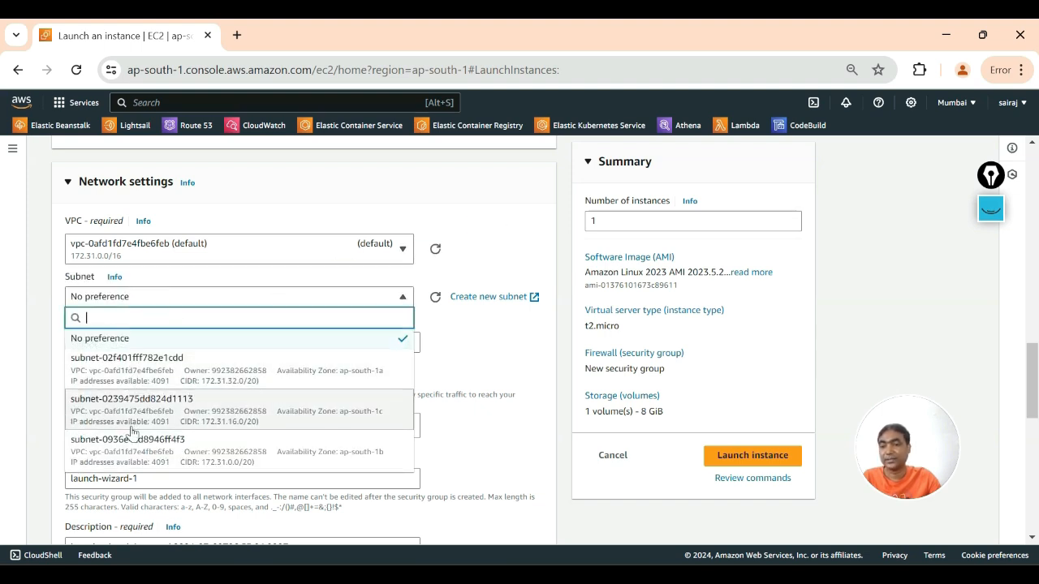
left_click(132, 357)
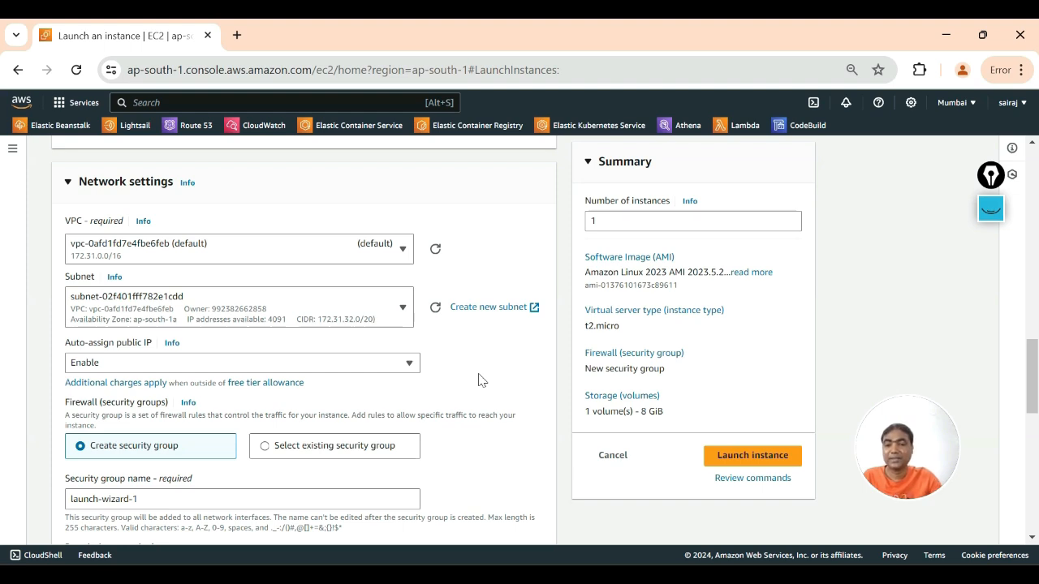
Switch auto-assign public IP to Disable and set it back to Enable
left_click(112, 364)
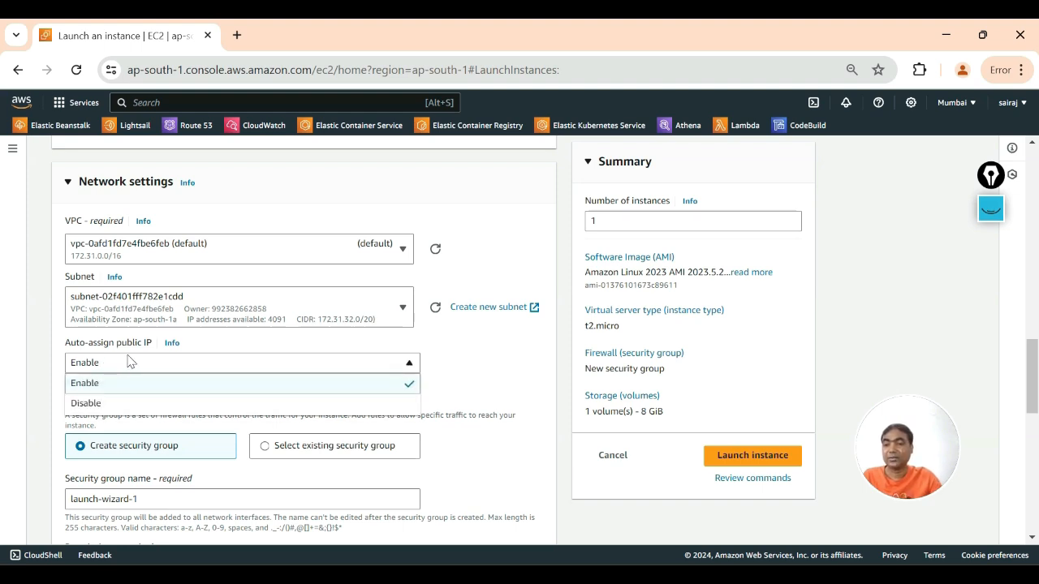
left_click(88, 406)
left_click(155, 369)
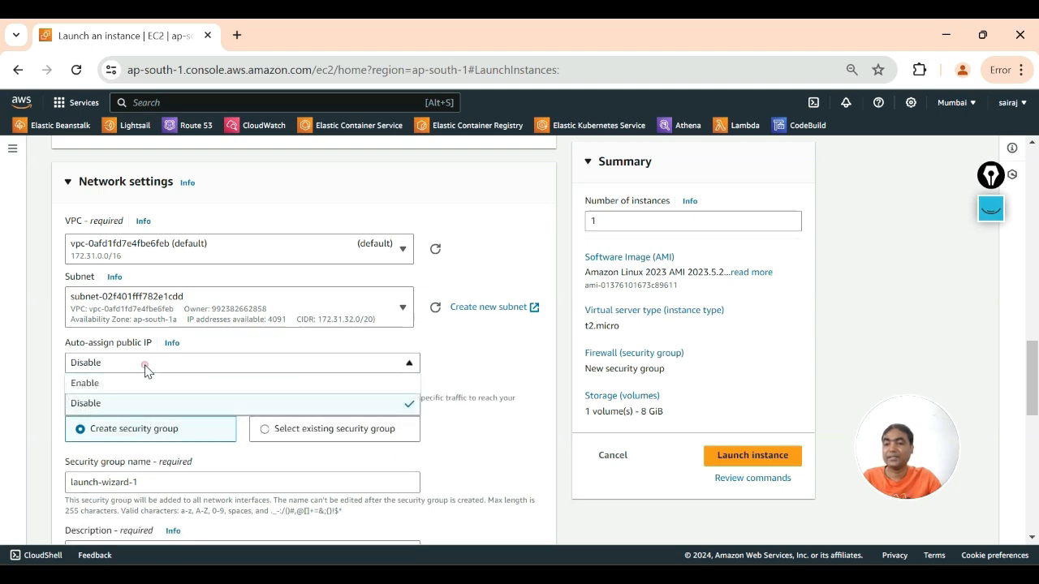
left_click(96, 384)
Check the available types for the SSH inbound rule in the new security group and collapse security group rule 1
scroll(476, 360, "down", 5)
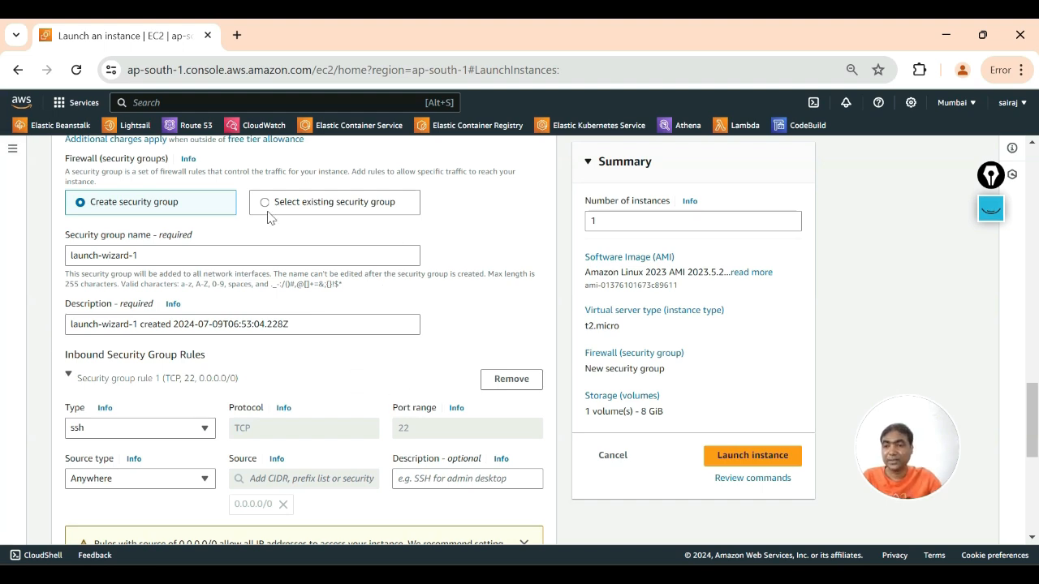
scroll(353, 295, "down", 1)
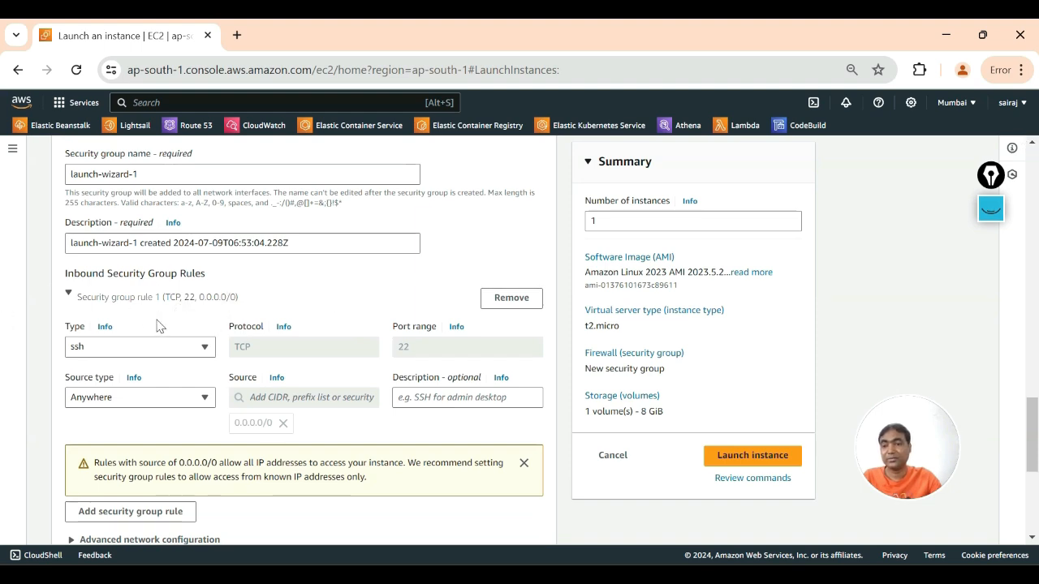
left_click(113, 347)
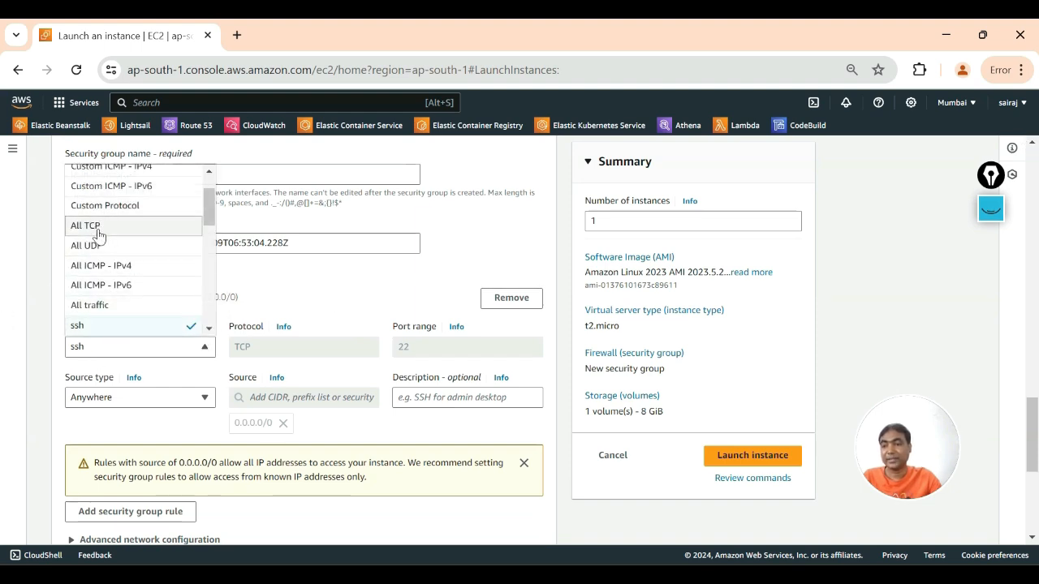
left_click(340, 298)
left_click(340, 297)
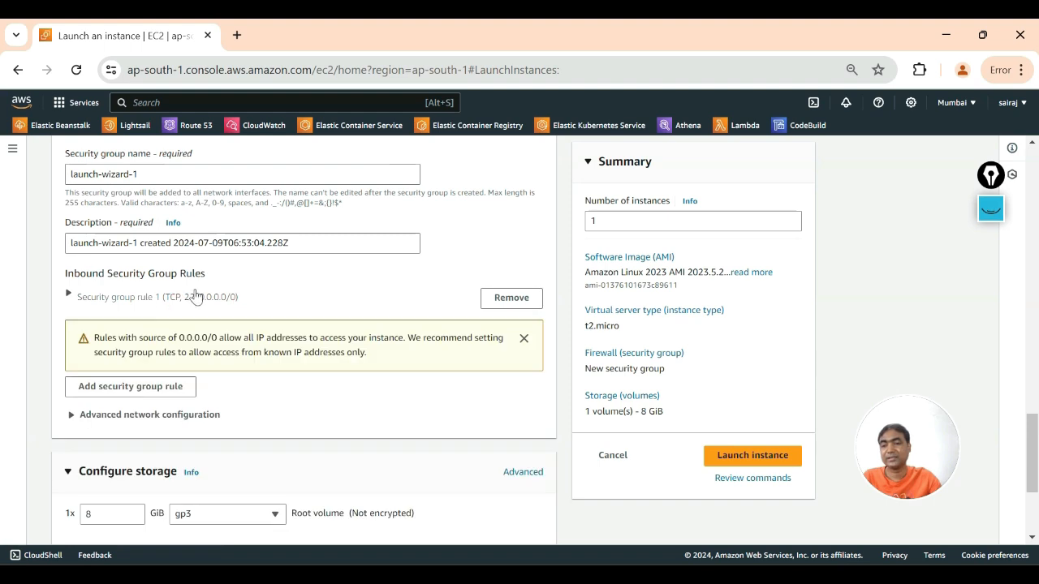
Review the network settings, switch the firewall to an existing security group, and check the common security groups offered
scroll(216, 281, "up", 5)
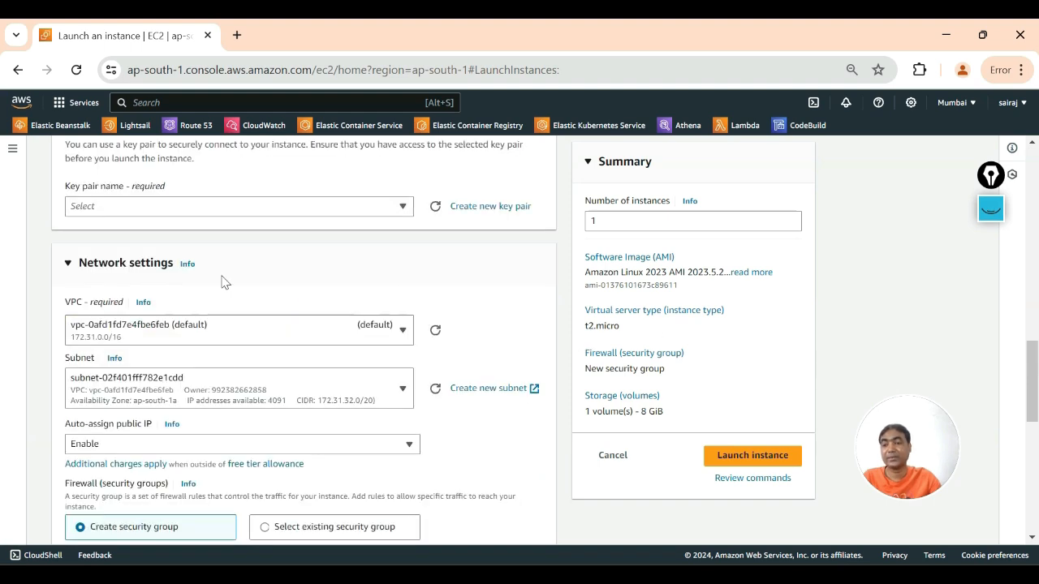
scroll(225, 281, "down", 1)
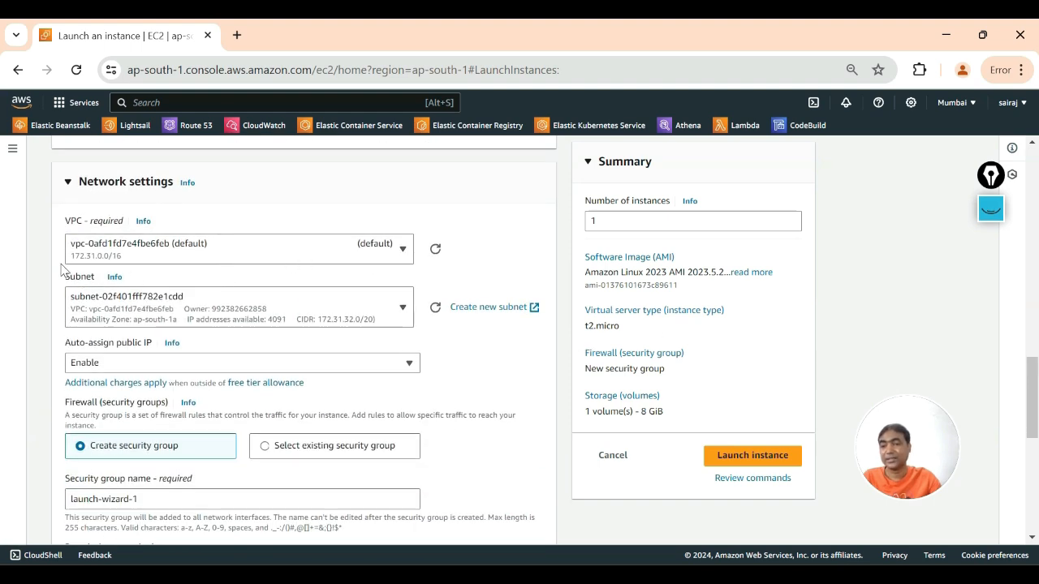
scroll(174, 322, "down", 2)
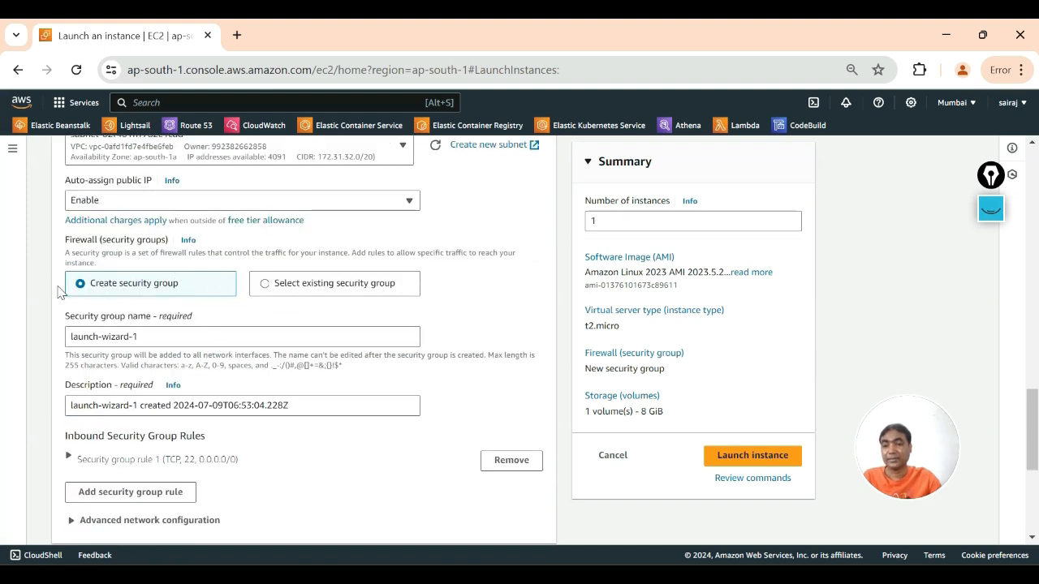
left_click(267, 285)
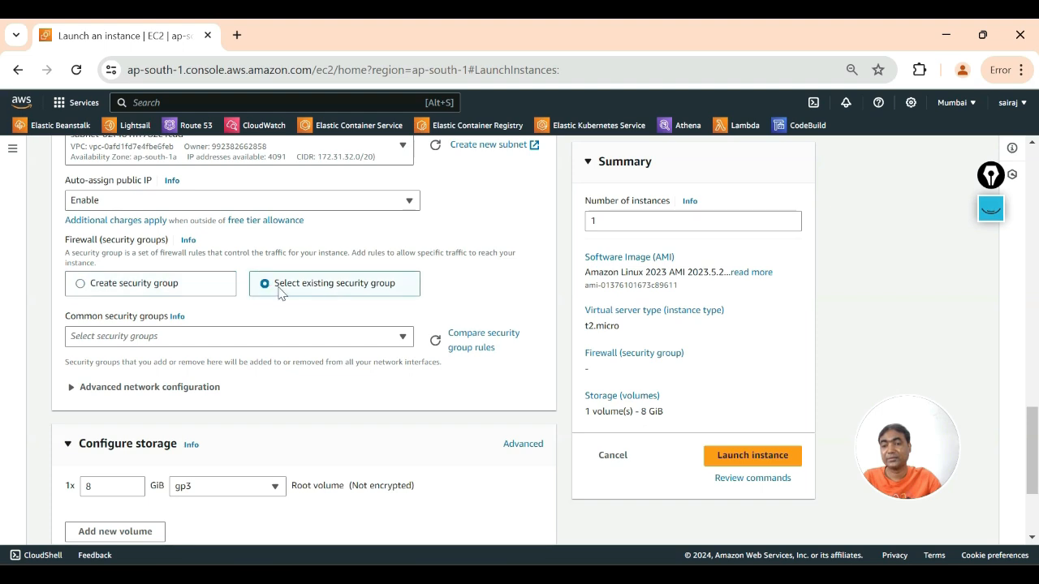
left_click(172, 340)
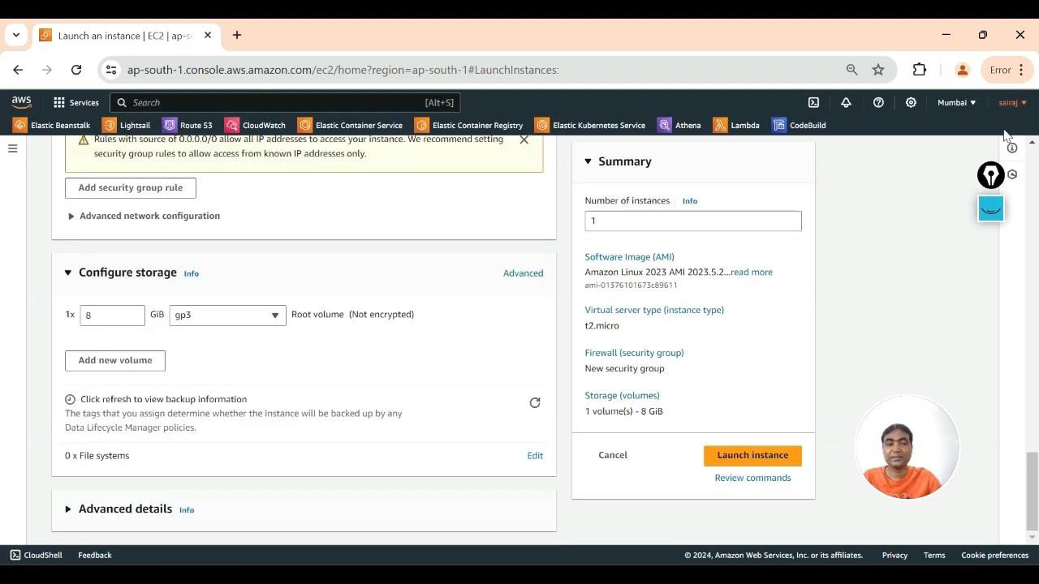
Clear the first storage annotations, circle the Configure storage heading, the 8 GiB size and "Root volume (Not encrypted)", and add pointing arrows
left_click(991, 212)
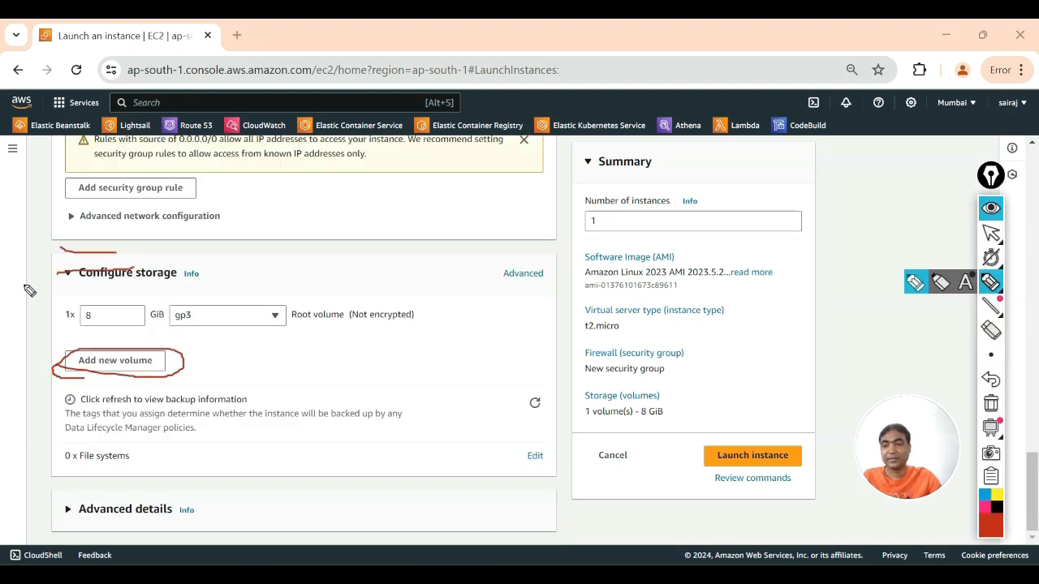
left_click(991, 403)
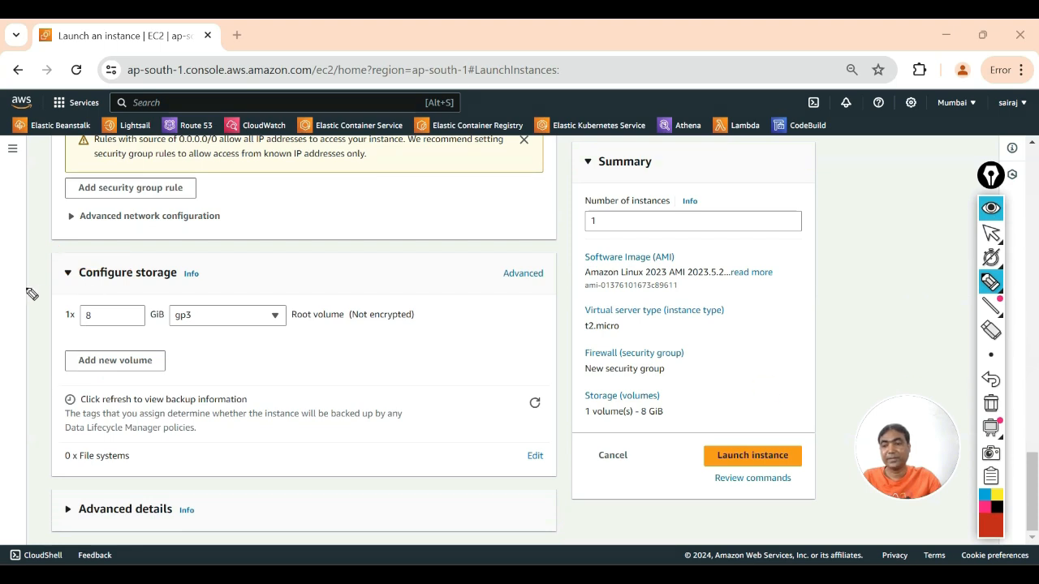
mouse_move(66, 291)
left_mouse_down()
mouse_move(210, 281)
mouse_move(105, 248)
mouse_move(52, 277)
left_mouse_up()
left_click_drag(127, 325, 217, 351)
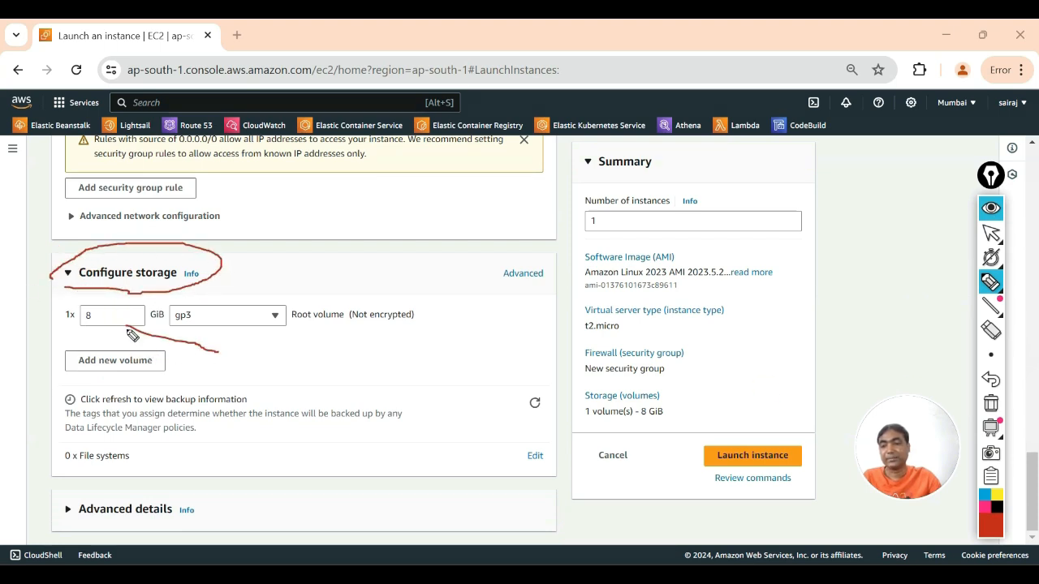
mouse_move(93, 302)
left_mouse_down()
mouse_move(84, 333)
mouse_move(99, 302)
left_mouse_up()
mouse_move(297, 332)
left_mouse_down()
mouse_move(445, 300)
mouse_move(301, 297)
mouse_move(304, 346)
mouse_move(316, 348)
left_mouse_up()
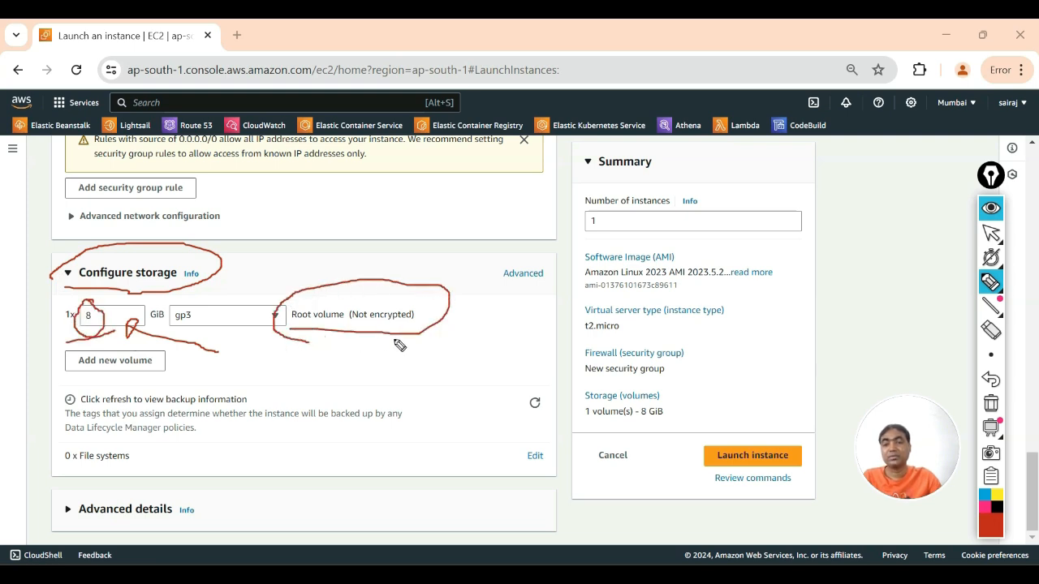
mouse_move(381, 325)
left_mouse_down()
mouse_move(394, 366)
mouse_move(422, 331)
mouse_move(378, 350)
left_mouse_up()
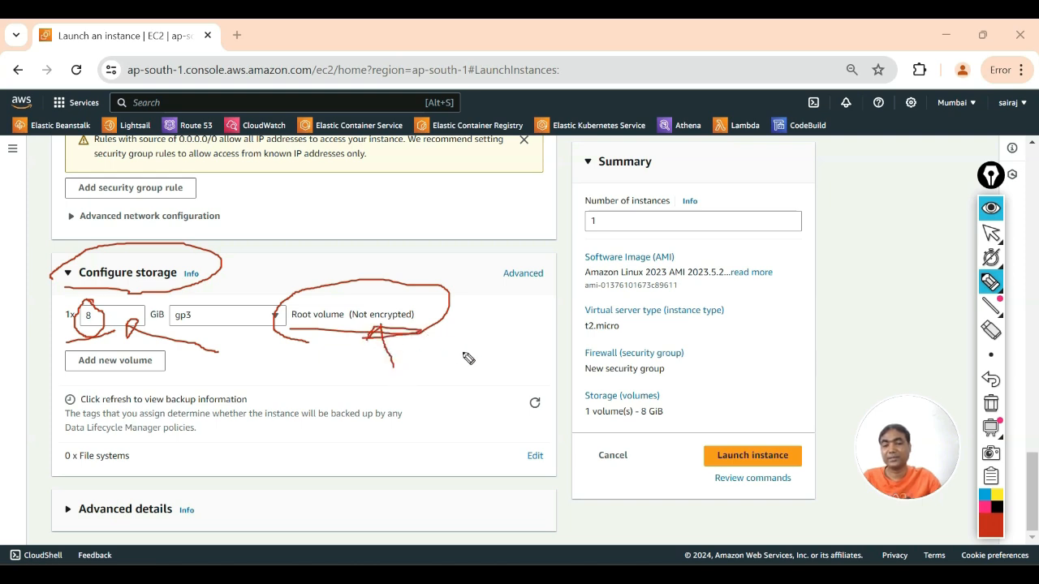
Underline "Add new volume", clear the annotations, and close the annotation tools
left_click_drag(56, 385, 180, 386)
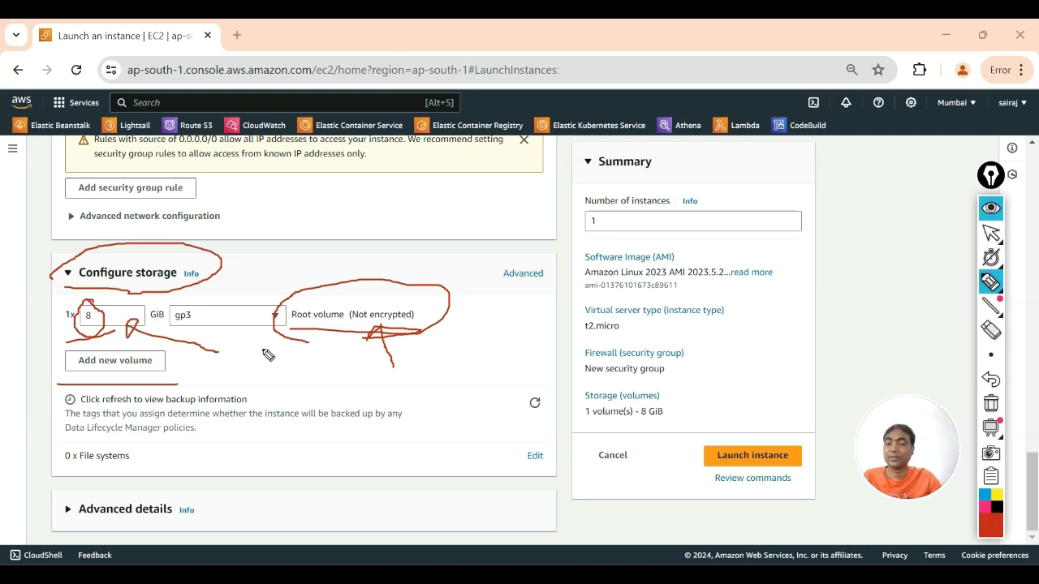
key("ctrl+shift+7")
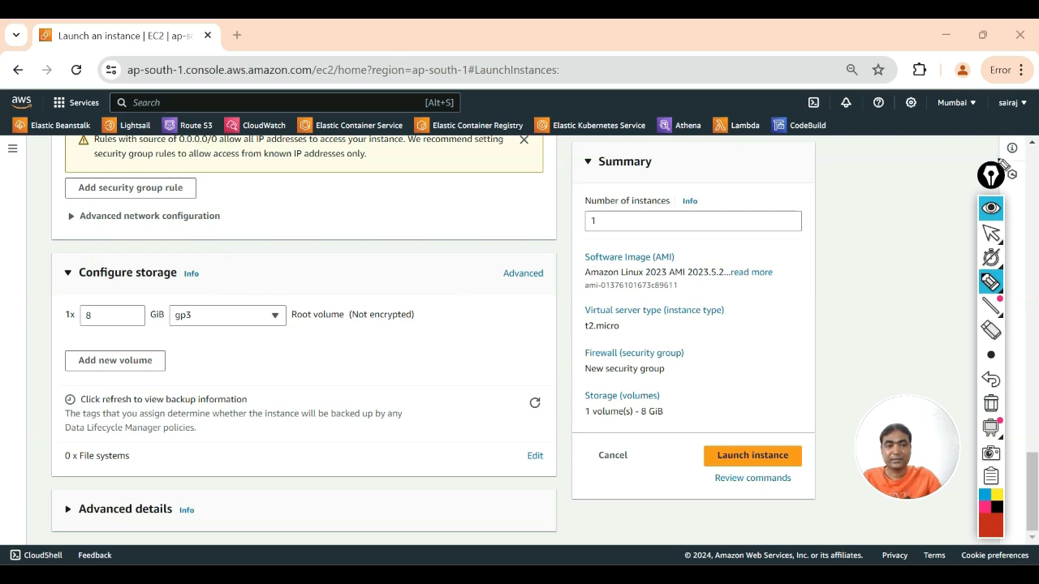
left_click(989, 209)
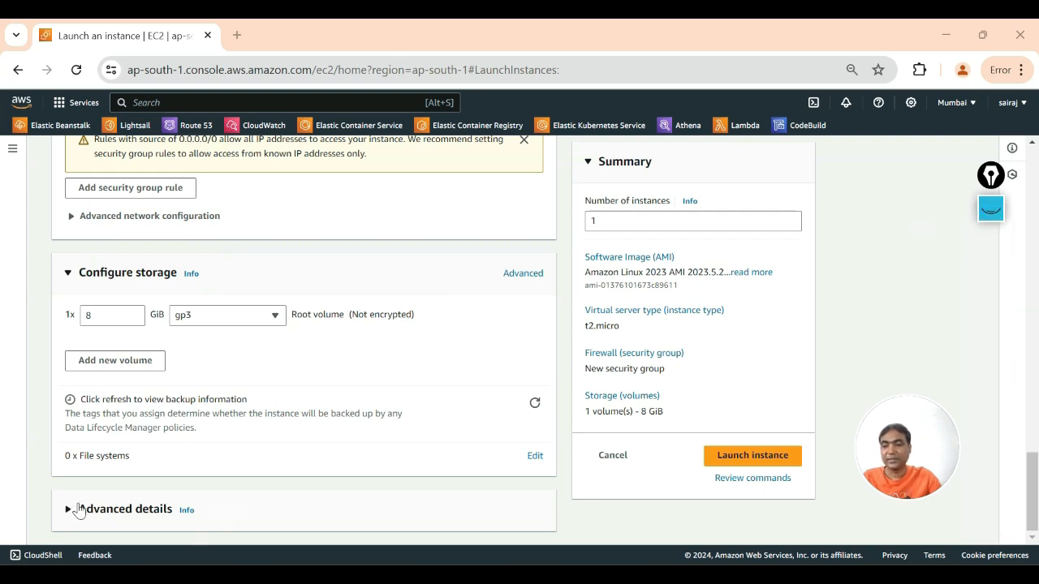
Expand Advanced details, bracket its settings, circle "Create new directory", handwrite "xyz.com", and mark IAM instance profile
left_click(72, 509)
scroll(339, 355, "down", 4)
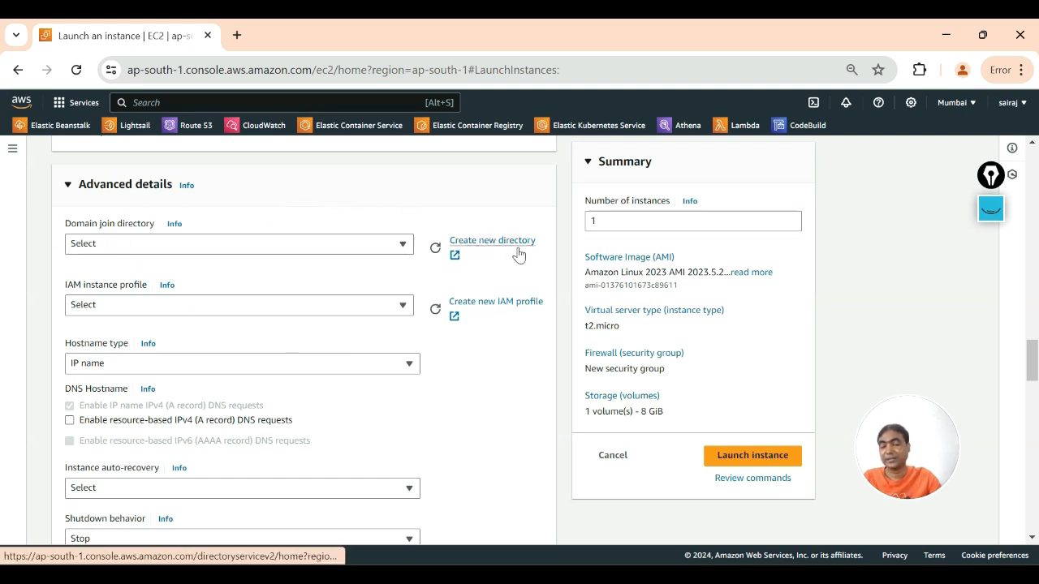
key("ctrl+alt+g")
mouse_move(67, 180)
left_mouse_down()
mouse_move(45, 284)
mouse_move(55, 401)
left_mouse_up()
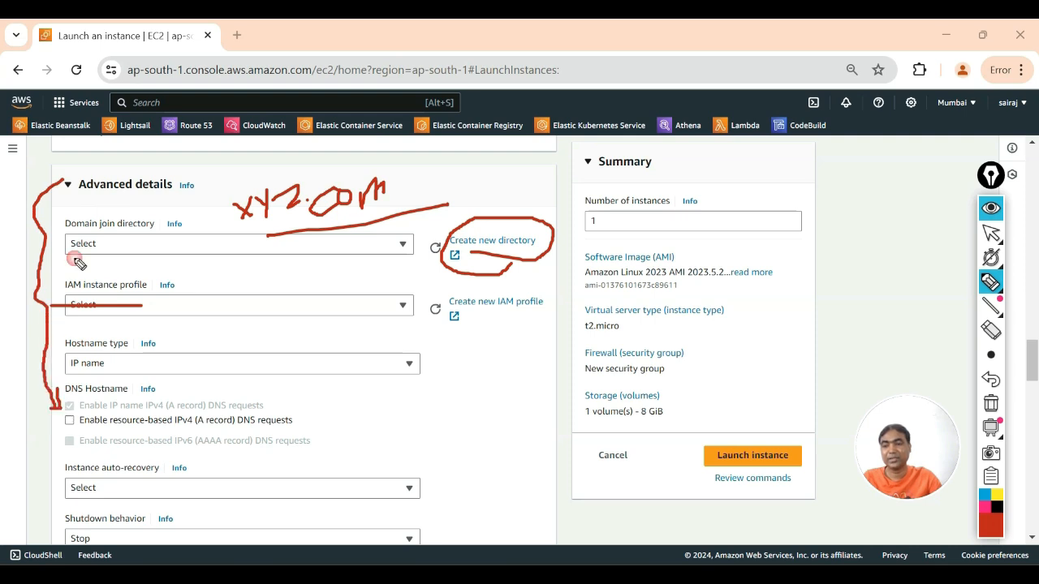
Draw arrows at the settings from Instance auto-recovery through Detailed CloudWatch monitoring and at Placement group, then clear them and close the annotation tools
scroll(501, 259, "down", 4)
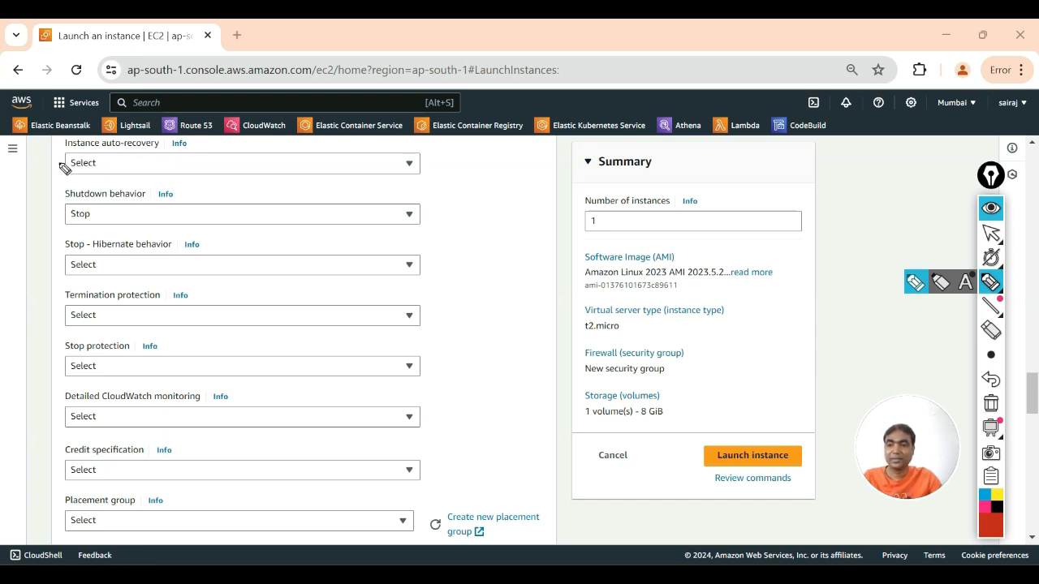
left_click_drag(20, 159, 65, 142)
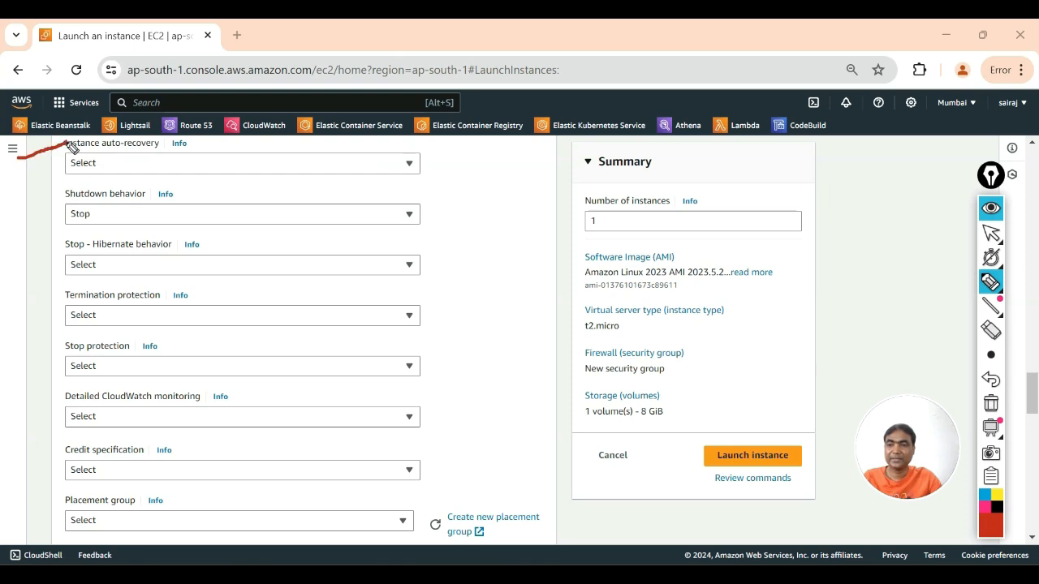
left_click_drag(26, 222, 63, 204)
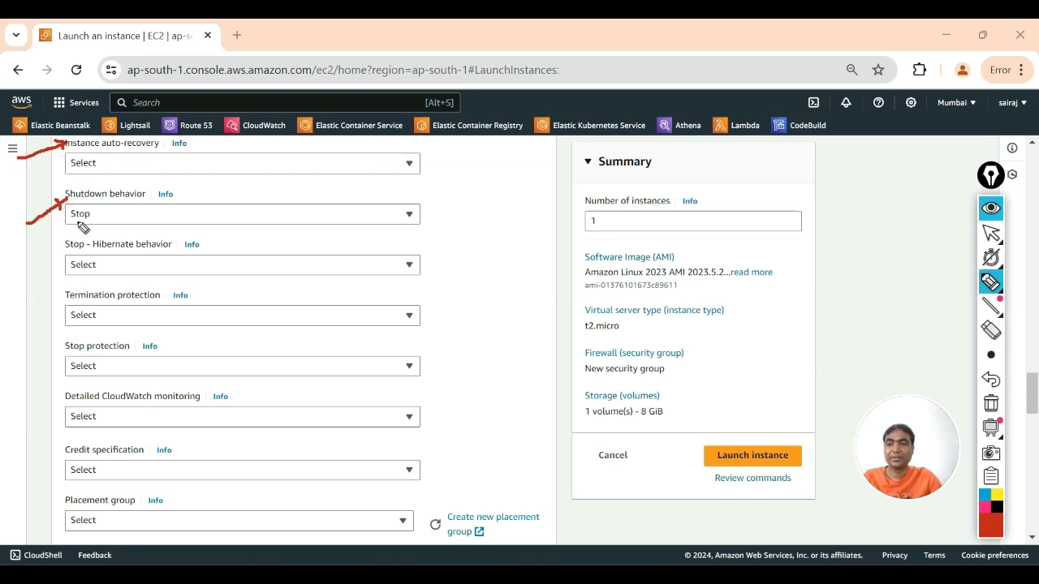
left_click_drag(22, 289, 60, 264)
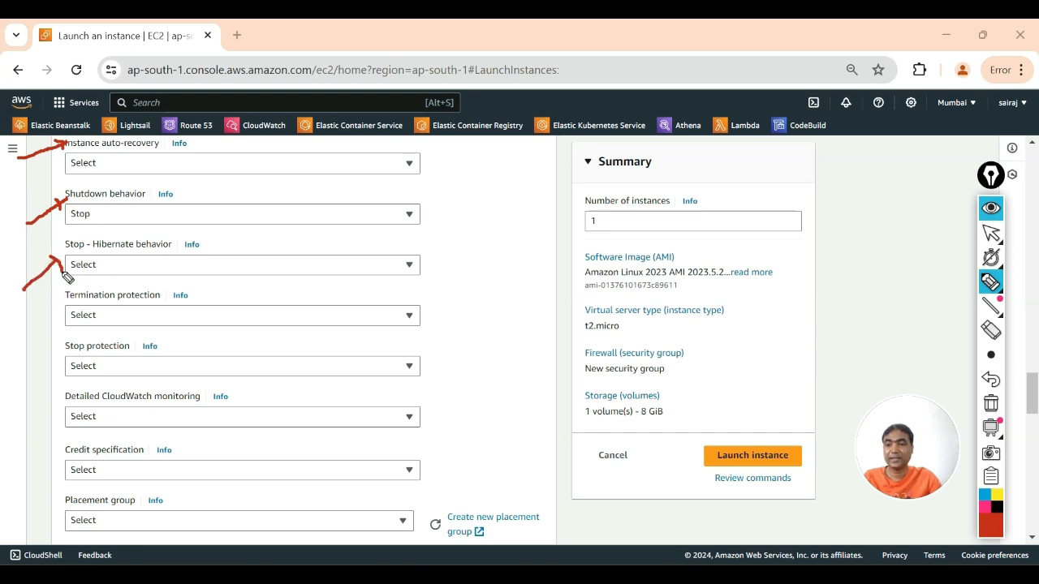
mouse_move(26, 333)
left_mouse_down()
mouse_move(57, 318)
mouse_move(64, 327)
left_mouse_up()
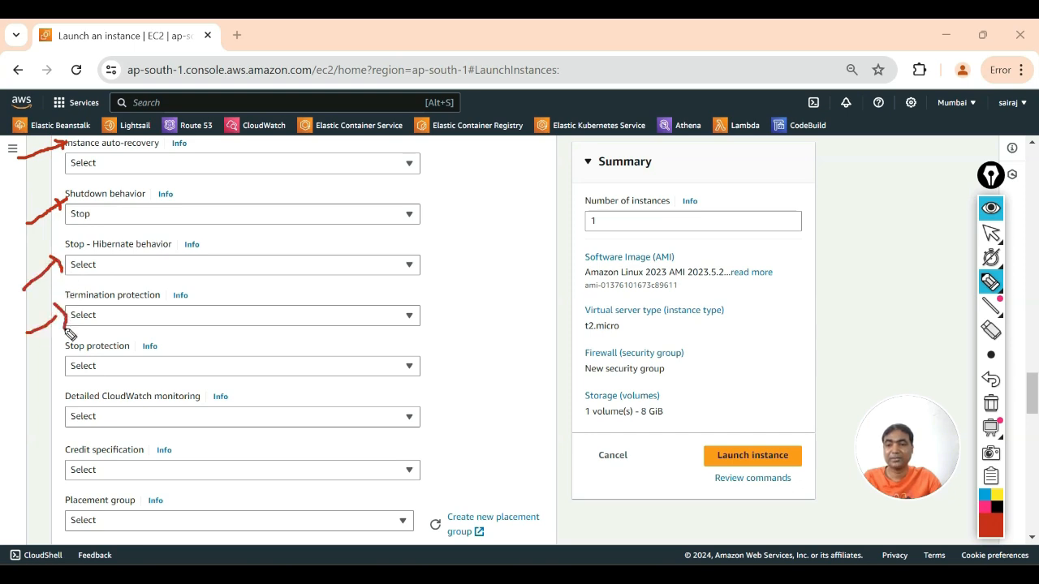
mouse_move(31, 388)
left_mouse_down()
mouse_move(62, 370)
mouse_move(57, 383)
left_mouse_up()
mouse_move(21, 433)
left_mouse_down()
mouse_move(53, 415)
mouse_move(51, 440)
left_mouse_up()
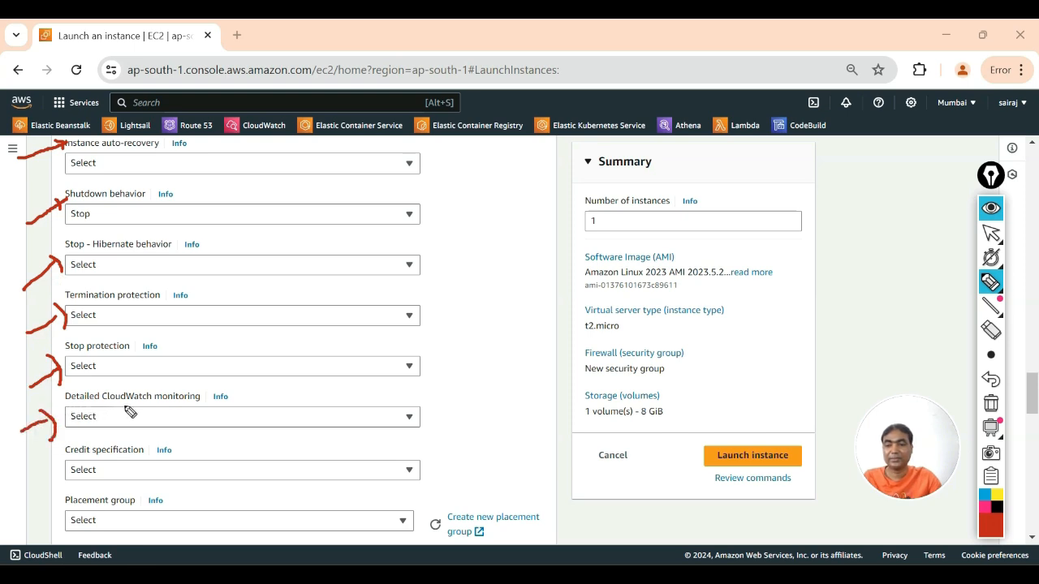
mouse_move(29, 536)
left_mouse_down()
mouse_move(55, 512)
mouse_move(53, 529)
left_mouse_up()
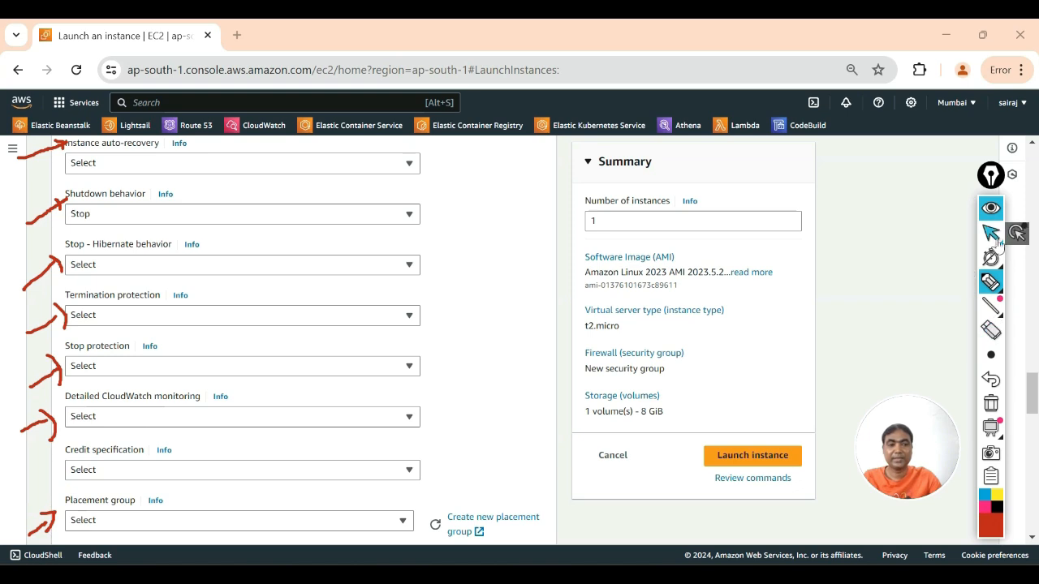
left_click(990, 403)
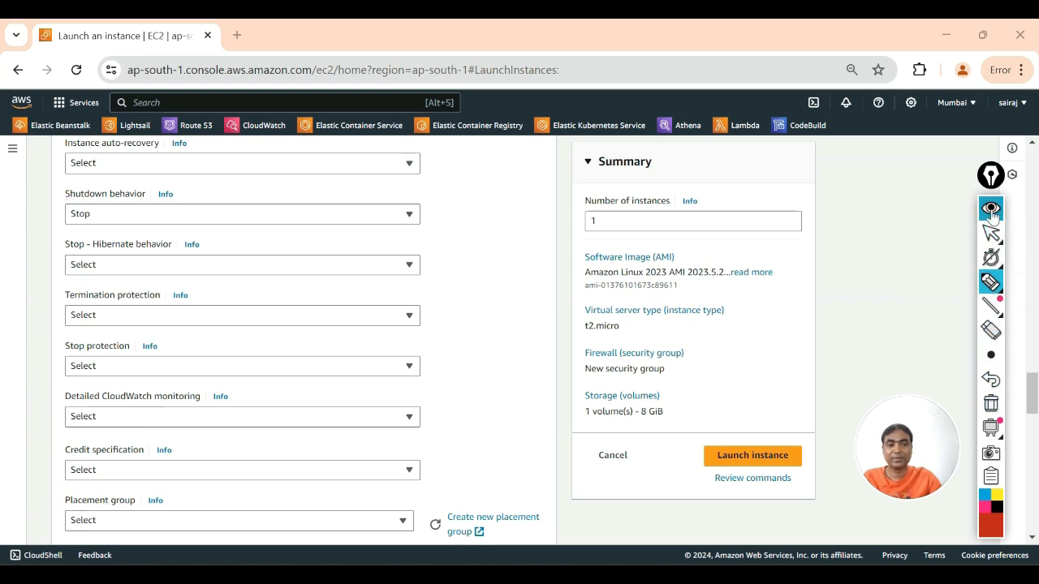
left_click(997, 218)
Examine the options for Instance auto-recovery, Shutdown behavior, Stop - Hibernate behavior and Termination protection without changing them
left_click(149, 165)
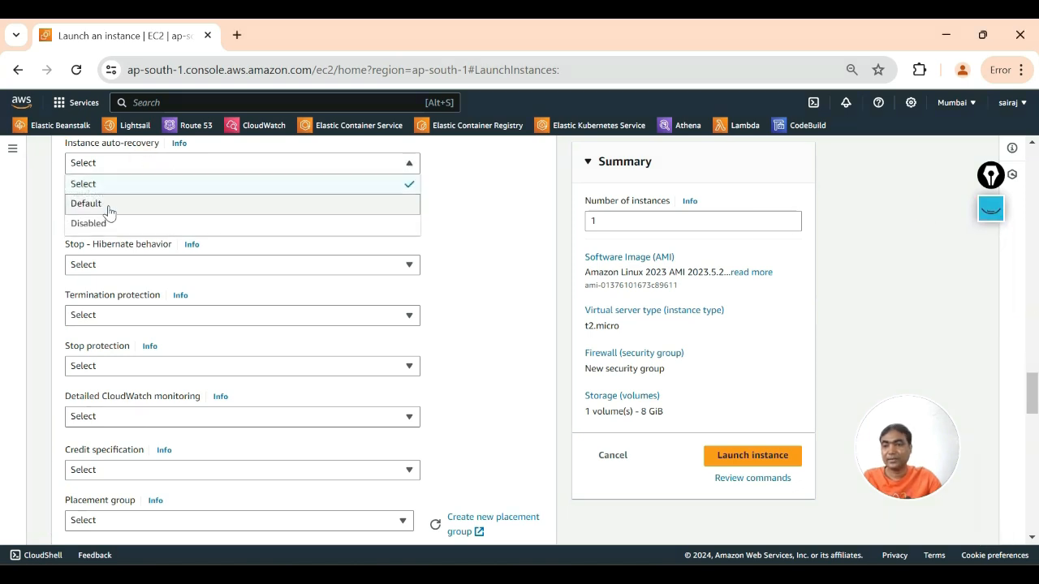
left_click(484, 228)
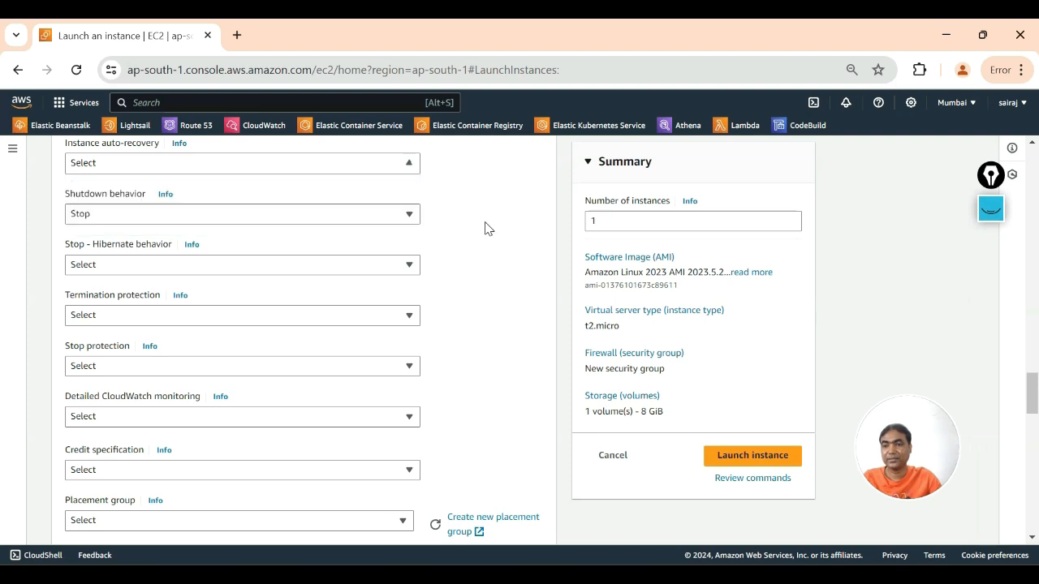
left_click(184, 218)
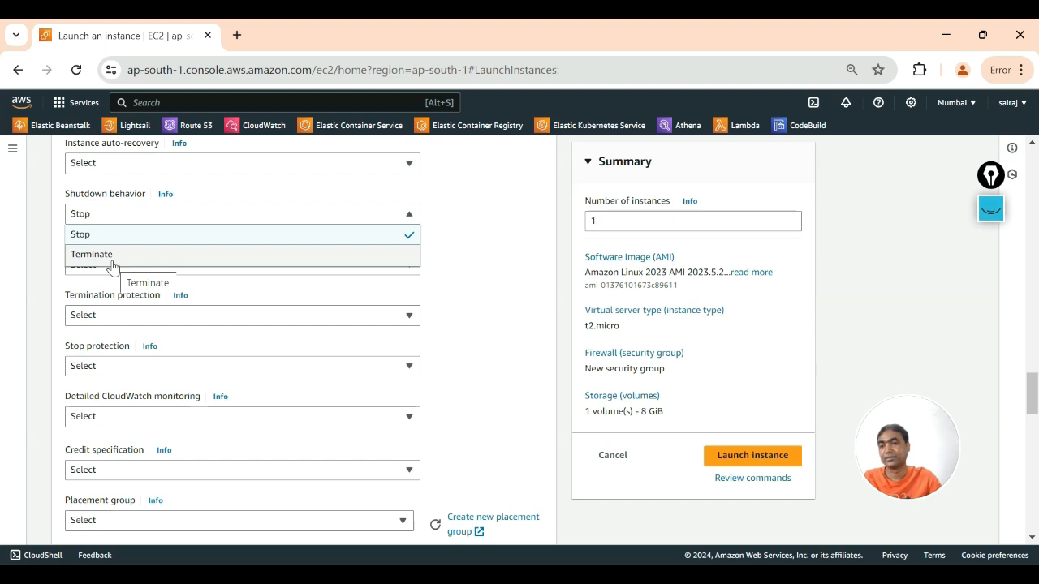
left_click(467, 243)
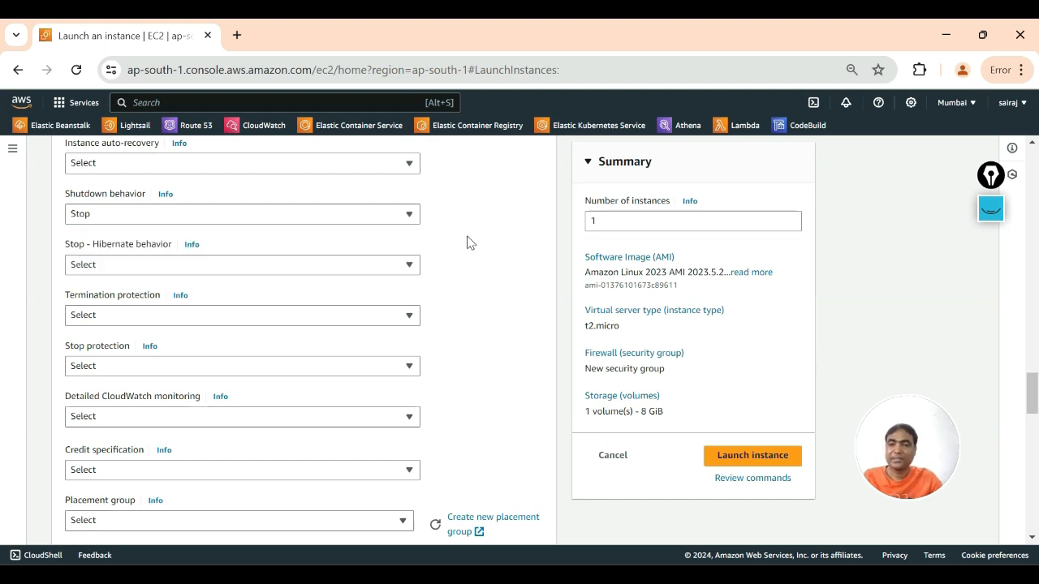
left_click(199, 268)
left_click(188, 280)
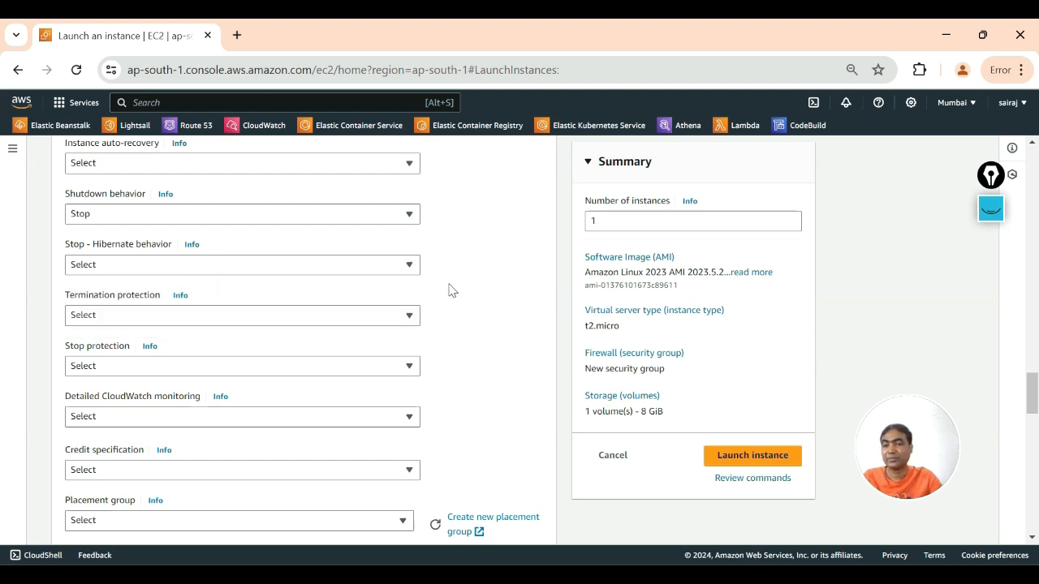
left_click(165, 320)
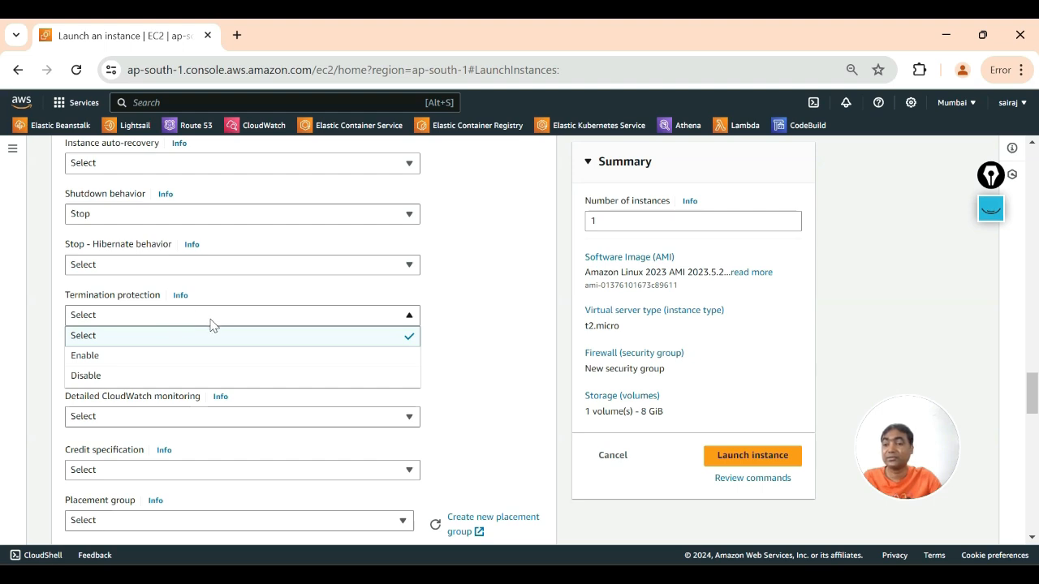
left_click(470, 341)
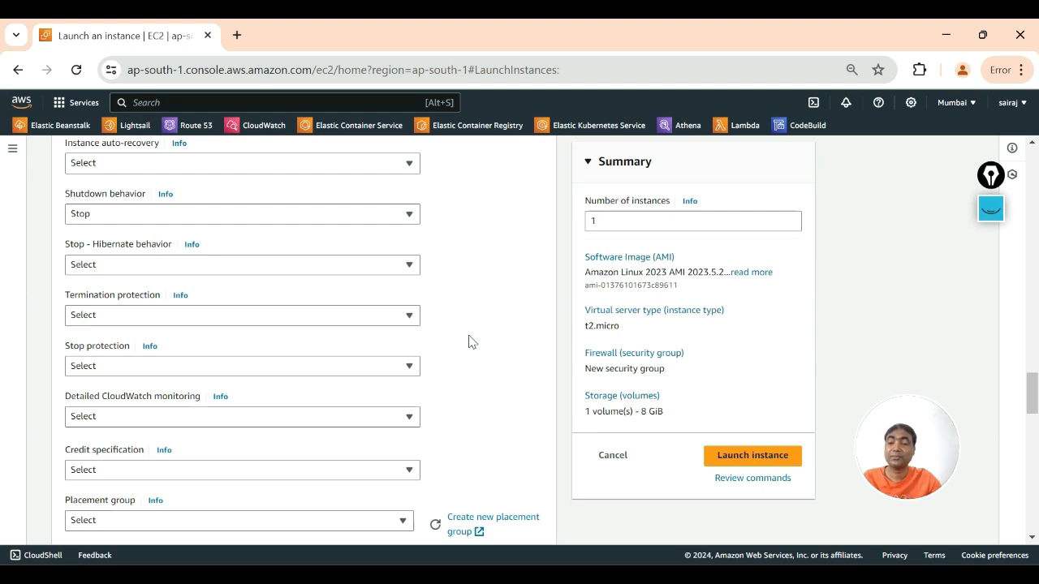
Set Termination protection to Enable, and reset it to the unselected "Select" option
scroll(468, 341, "down", 1)
left_click(179, 235)
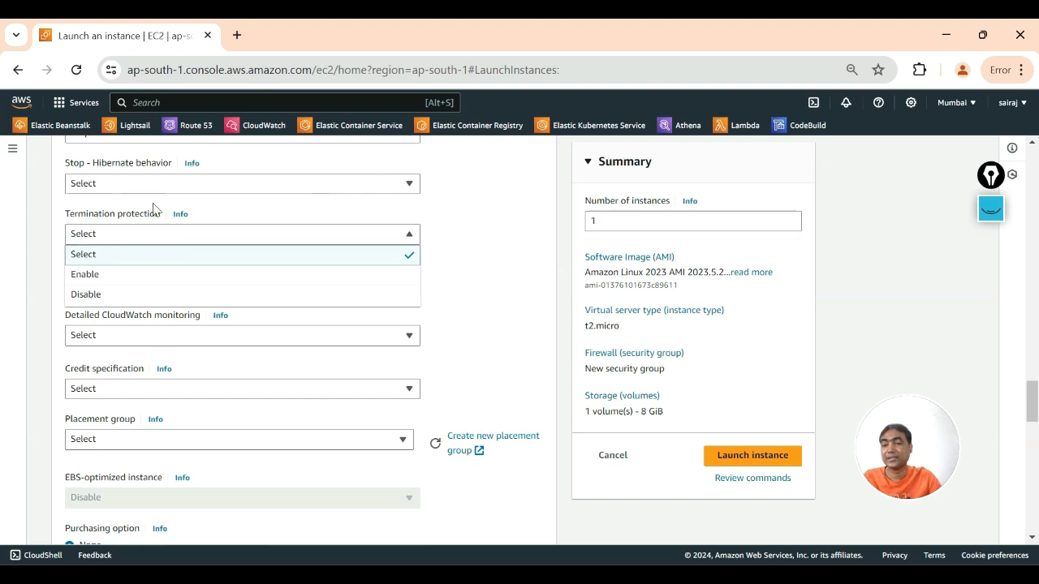
left_click(95, 279)
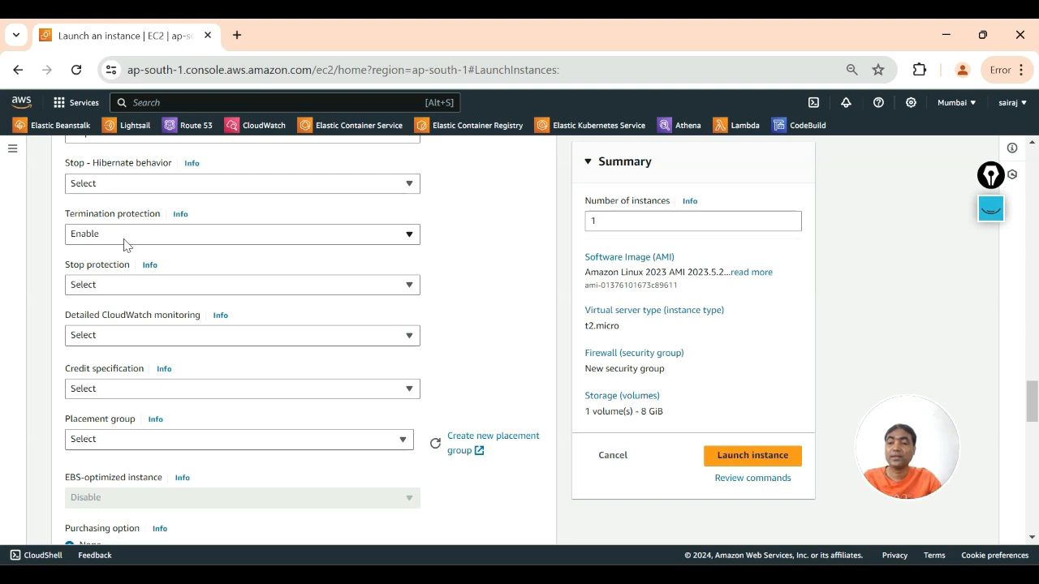
left_click(122, 235)
left_click(109, 257)
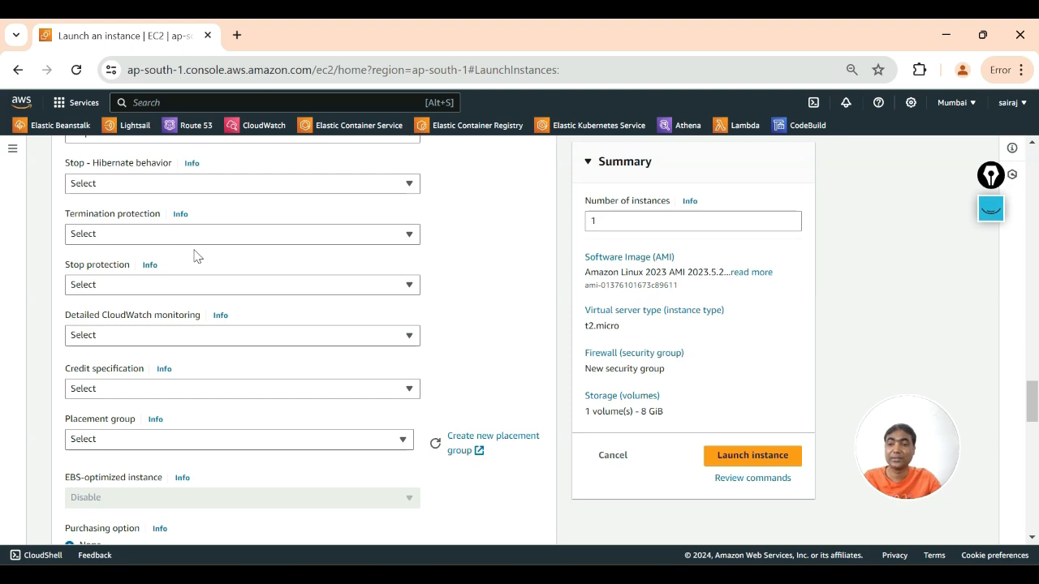
Examine the Stop protection options and the remaining advanced settings, from Placement group through metadata to User data
scroll(194, 257, "down", 1)
left_click(114, 204)
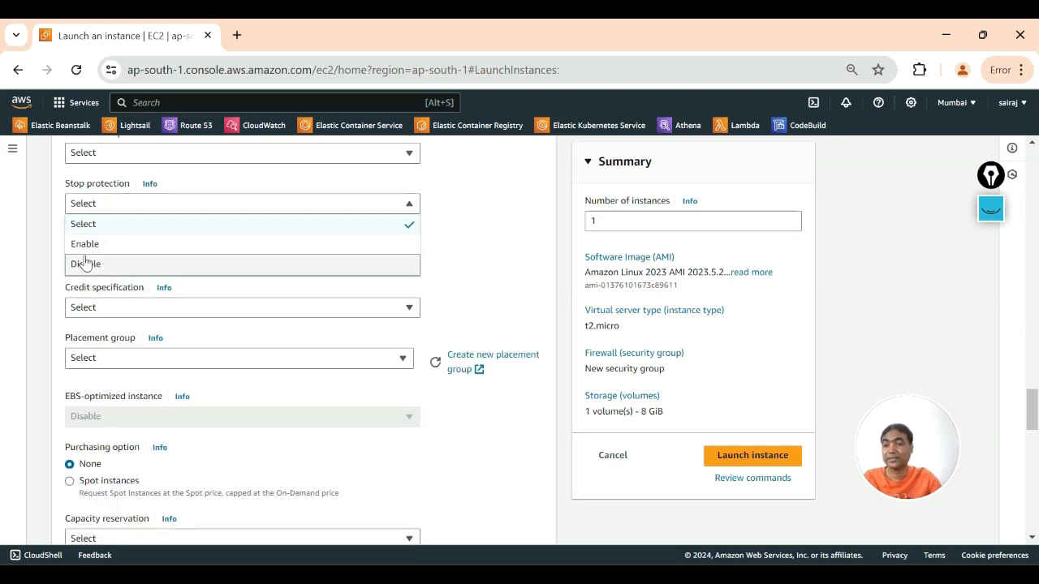
left_click(119, 227)
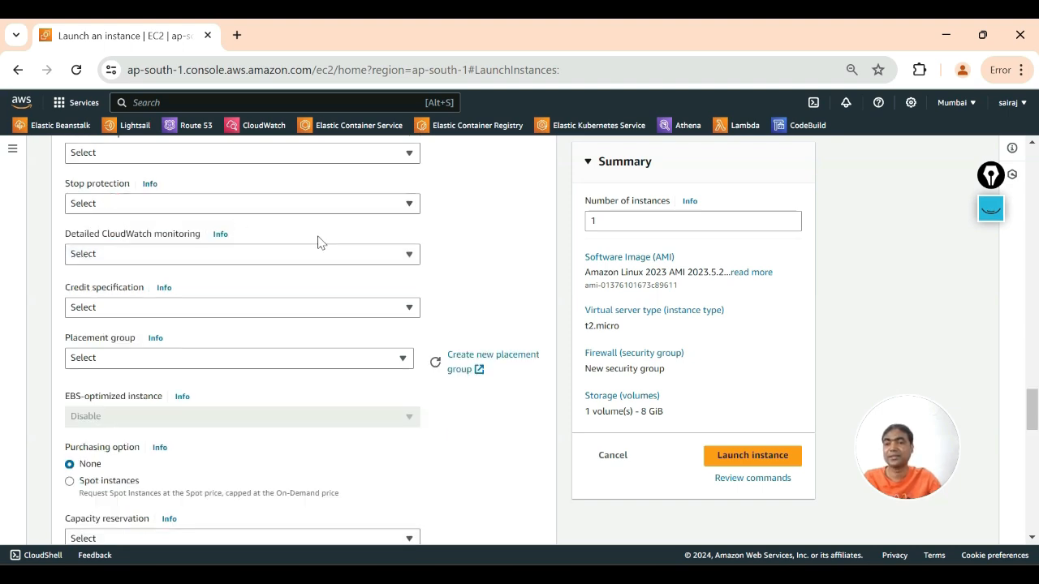
scroll(215, 297, "down", 2)
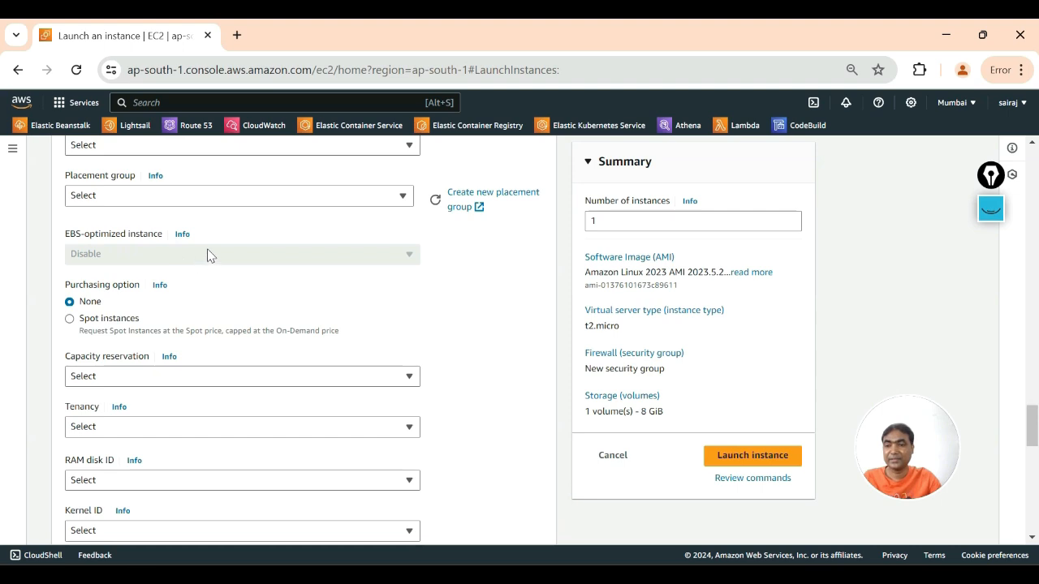
scroll(230, 255, "down", 2)
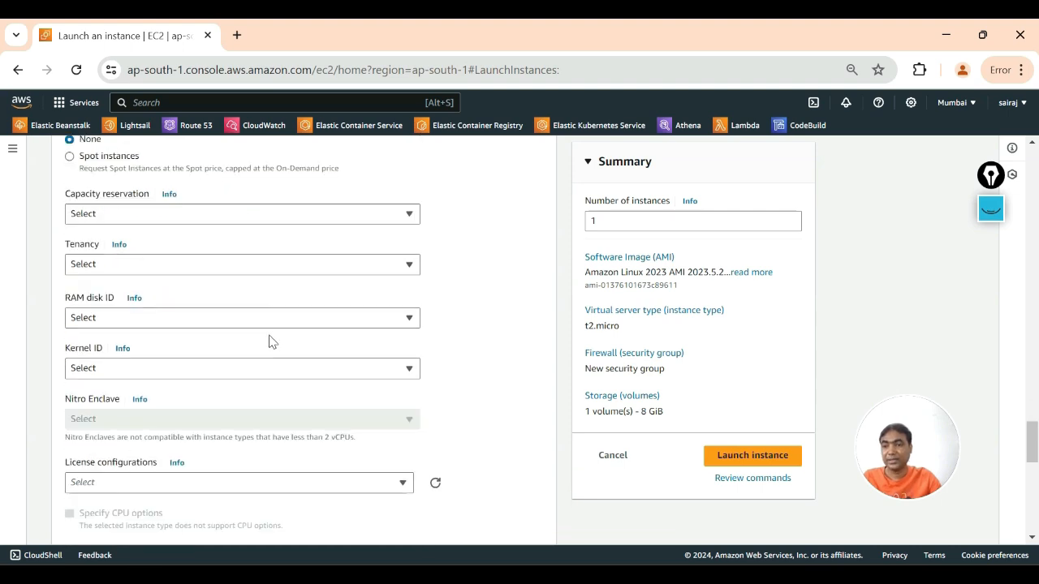
scroll(271, 341, "up", 1)
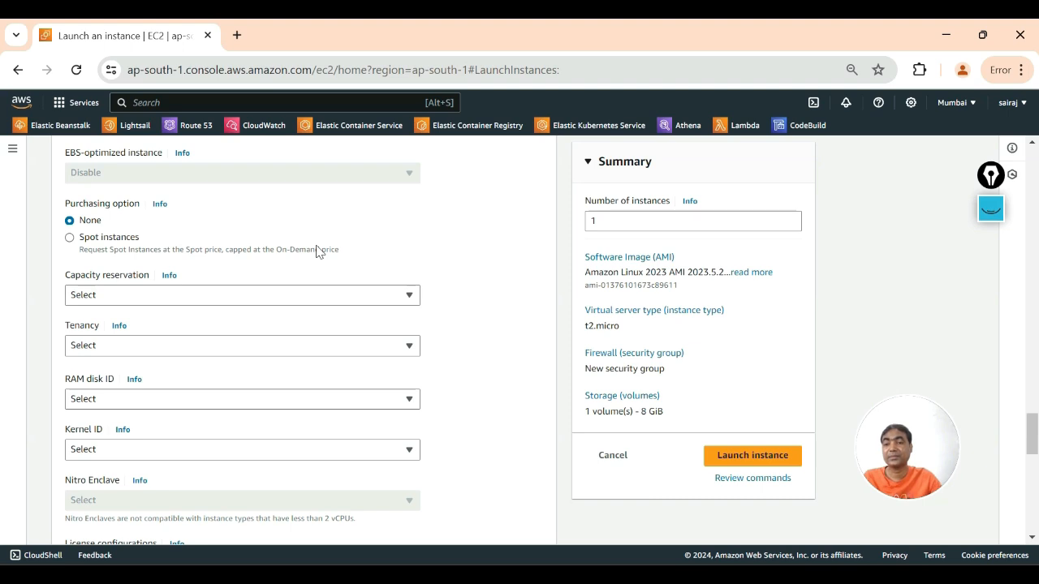
scroll(187, 243, "down", 1)
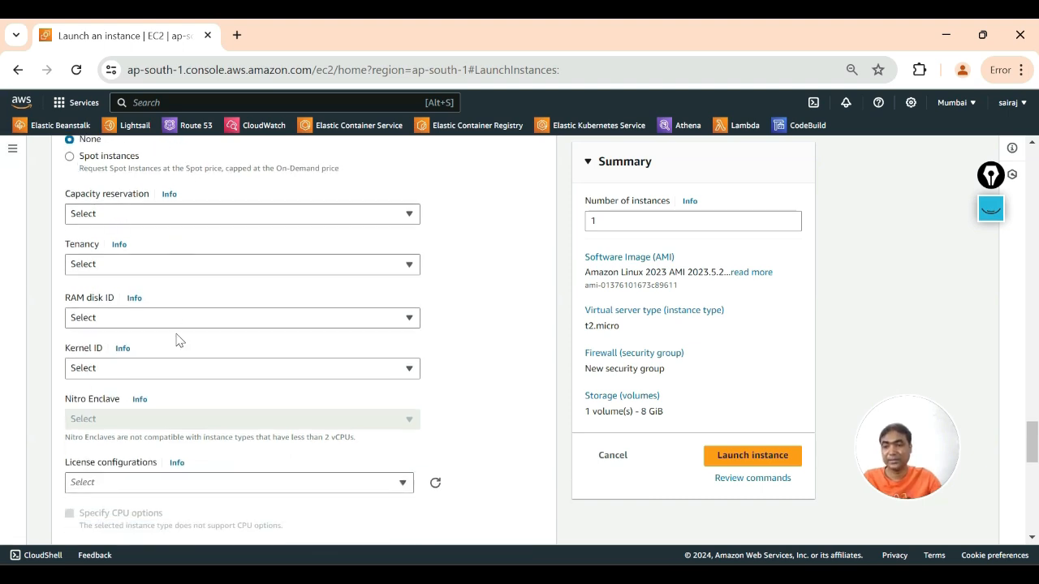
scroll(176, 340, "down", 5)
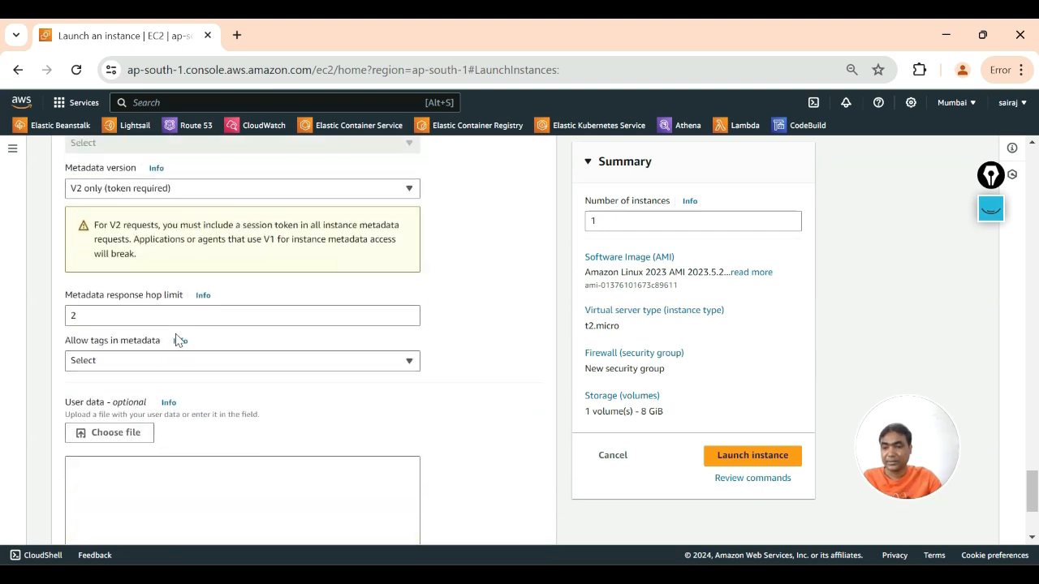
scroll(177, 340, "down", 2)
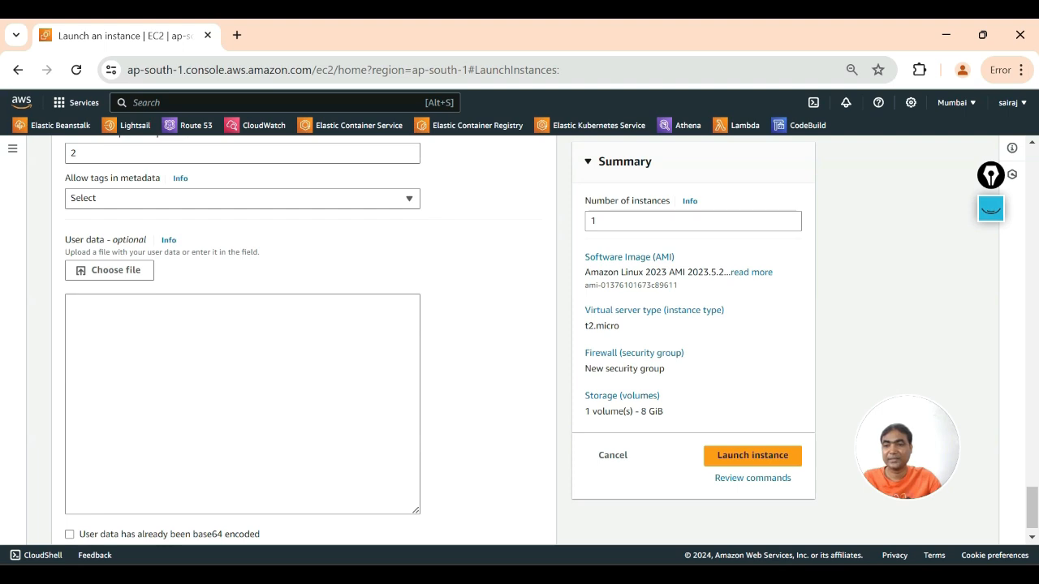
Point out the optional User data section by highlighting its heading and placing the cursor in its empty script box
left_click_drag(68, 244, 446, 278)
left_click(482, 270)
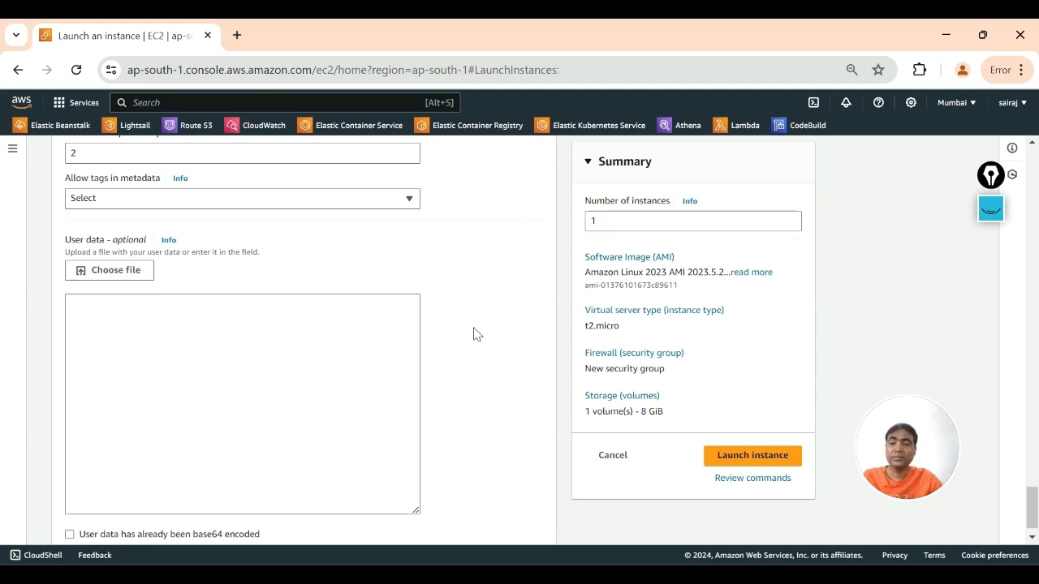
left_click(108, 310)
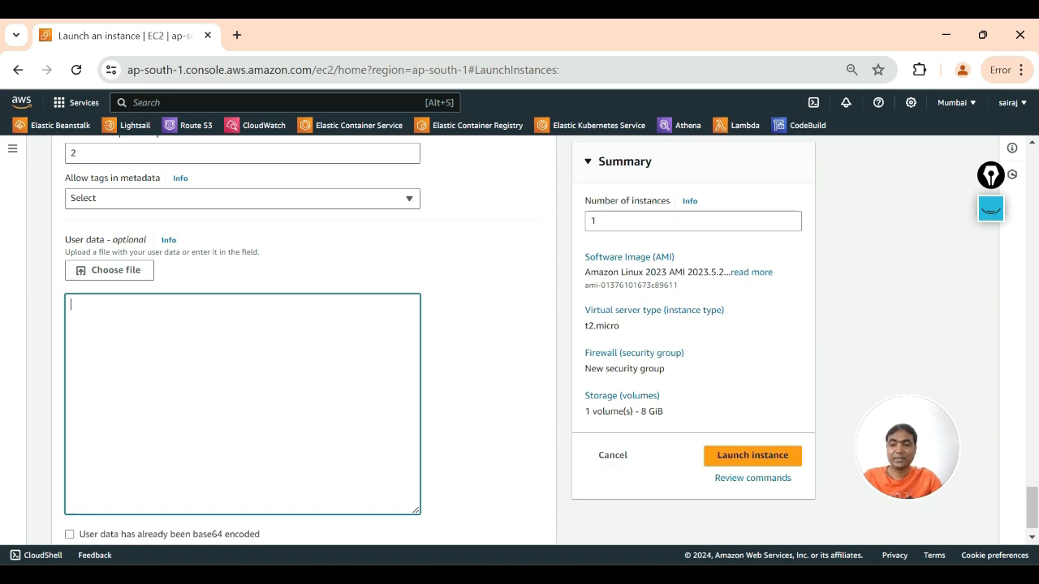
scroll(242, 337, "down", 1)
left_click(71, 281)
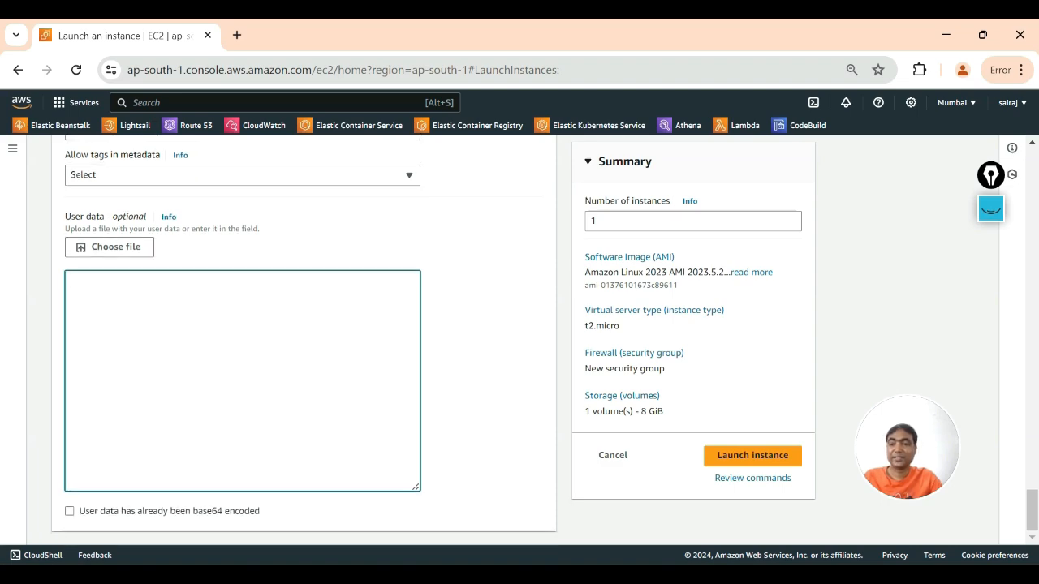
Circle Number of instances in the Summary, handwrite 3 over its value, draw arrows beside the launch settings, and clear the annotations
scroll(377, 349, "up", 15)
scroll(377, 349, "up", 15)
scroll(378, 349, "up", 10)
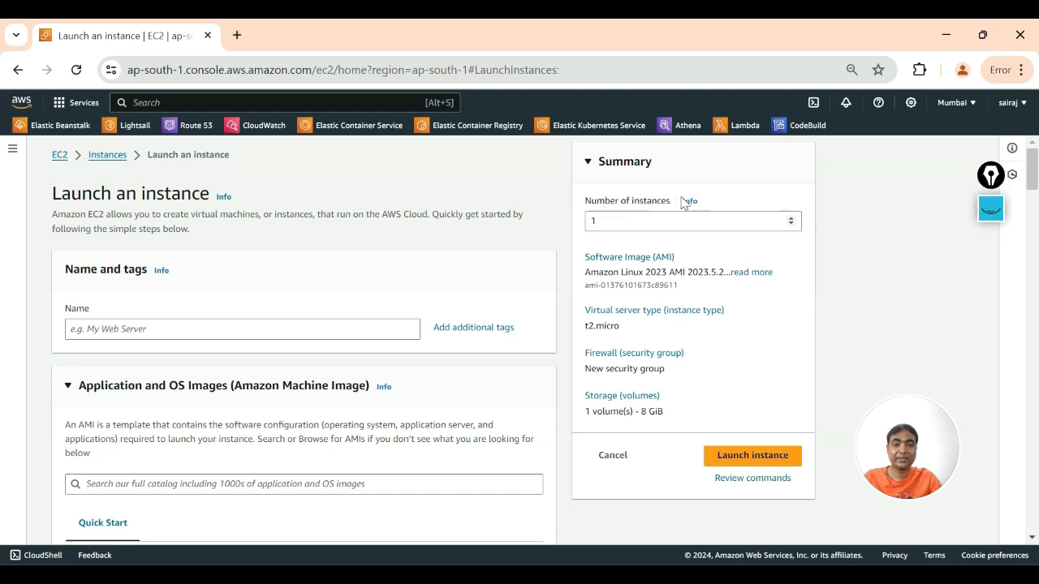
left_click(990, 208)
mouse_move(993, 262)
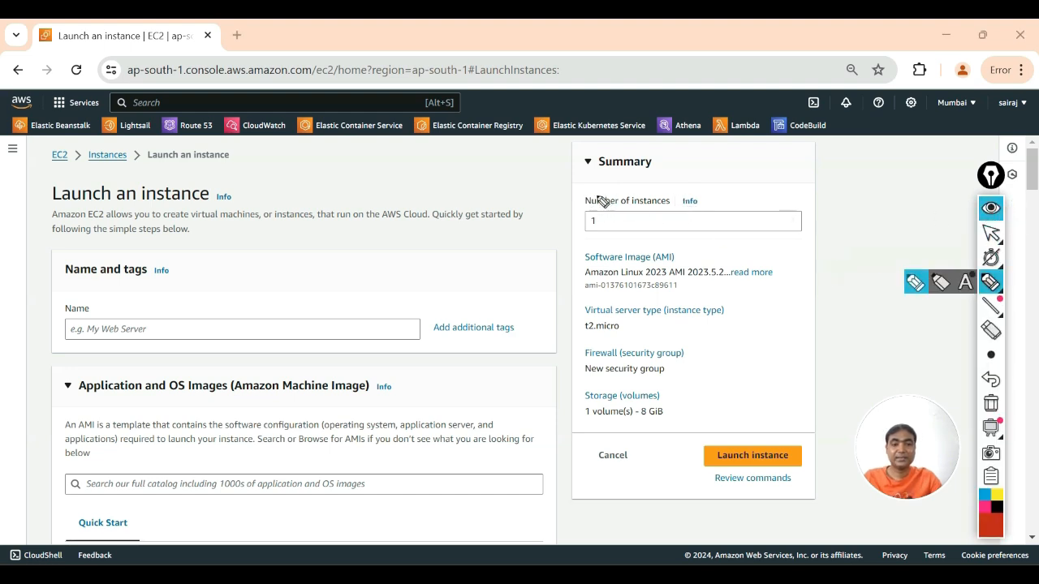
mouse_move(586, 183)
left_mouse_down()
mouse_move(570, 188)
mouse_move(610, 243)
mouse_move(694, 241)
mouse_move(707, 195)
mouse_move(626, 187)
left_mouse_up()
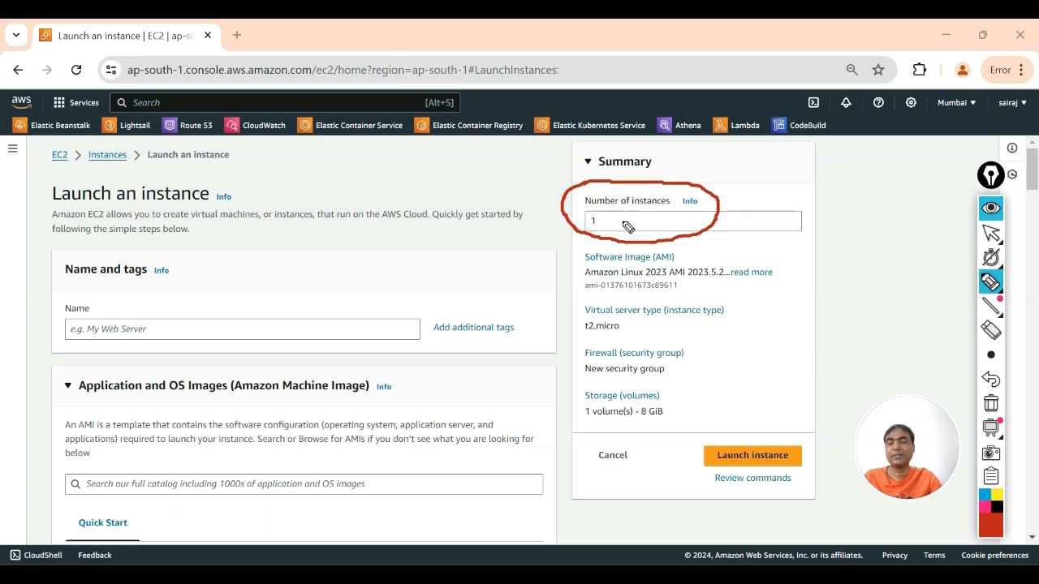
mouse_move(587, 219)
left_mouse_down()
mouse_move(586, 241)
mouse_move(609, 241)
left_mouse_up()
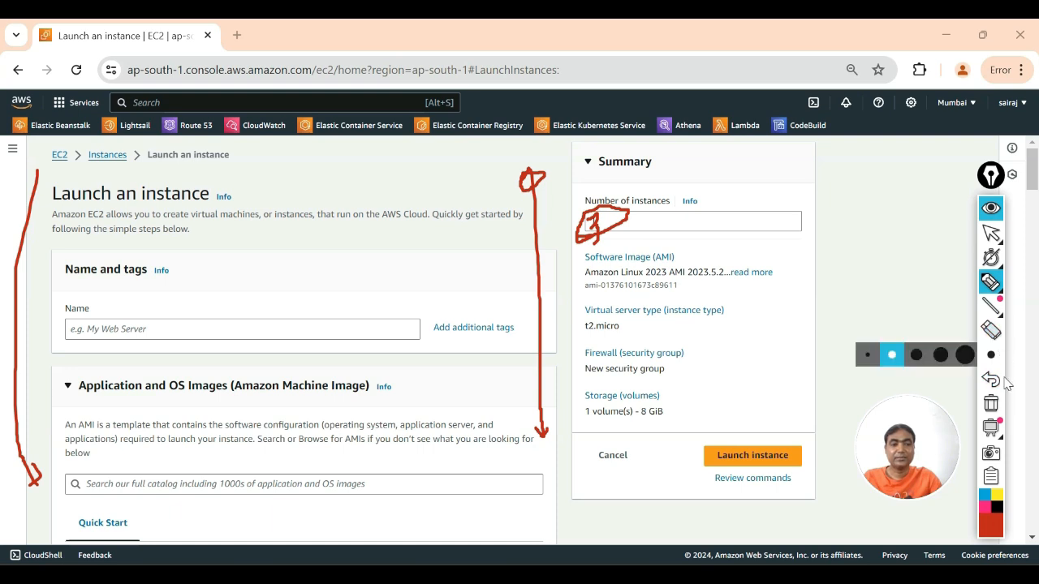
left_click(990, 405)
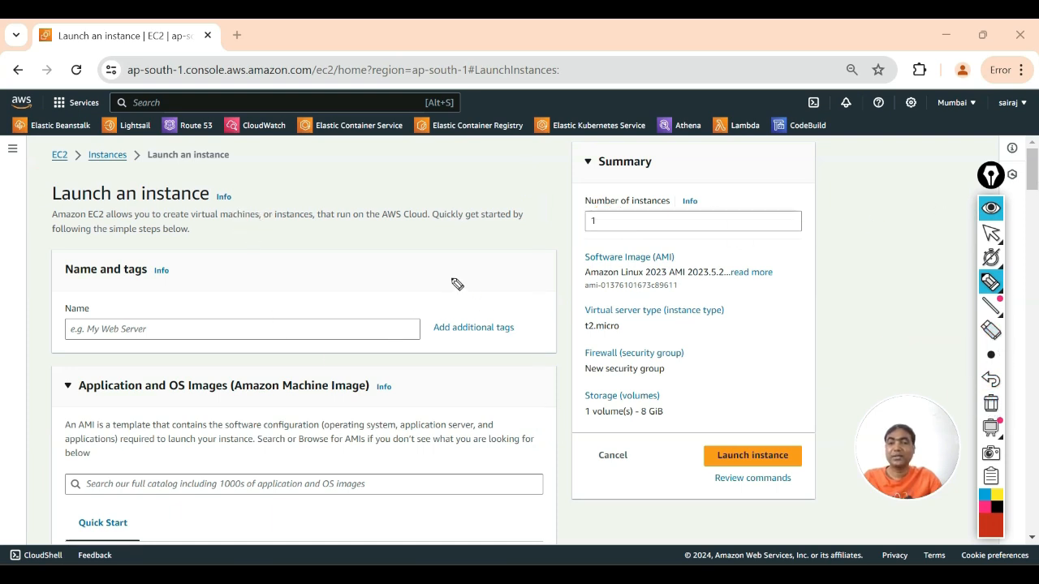
Draw an arrow at "Launch instance" and circle it, and close the annotation tools
mouse_move(749, 377)
left_mouse_down()
mouse_move(748, 447)
mouse_move(732, 432)
mouse_move(748, 448)
mouse_move(765, 430)
mouse_move(723, 435)
left_mouse_up()
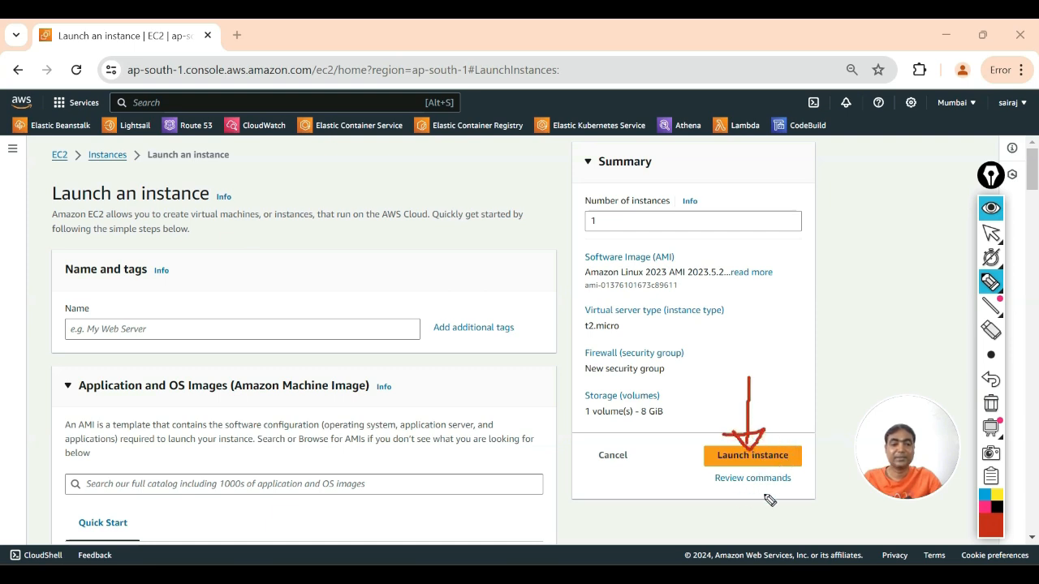
mouse_move(797, 428)
left_mouse_down()
mouse_move(810, 445)
mouse_move(735, 497)
mouse_move(697, 459)
mouse_move(762, 406)
mouse_move(802, 428)
left_mouse_up()
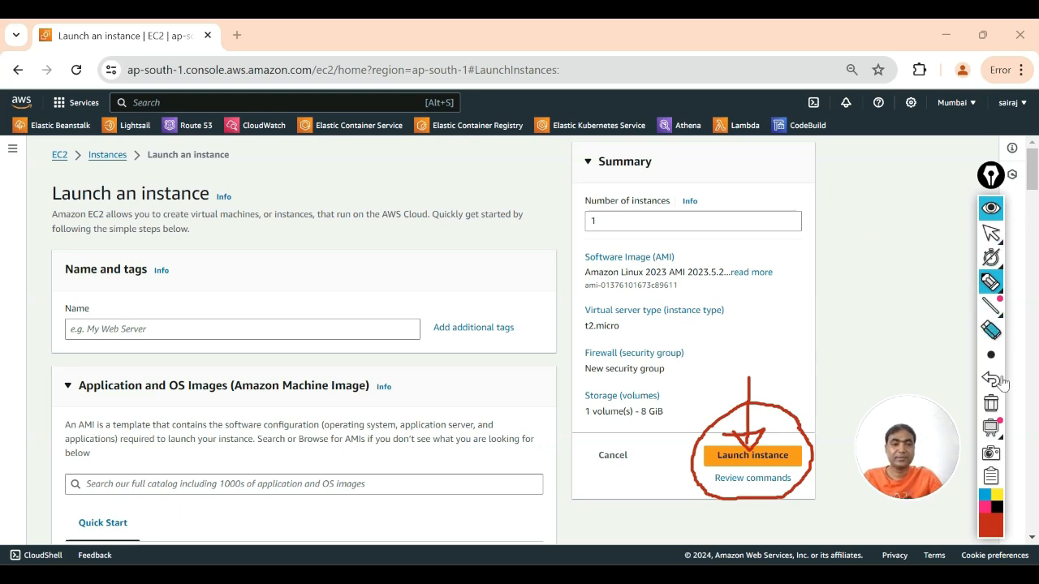
left_click(991, 208)
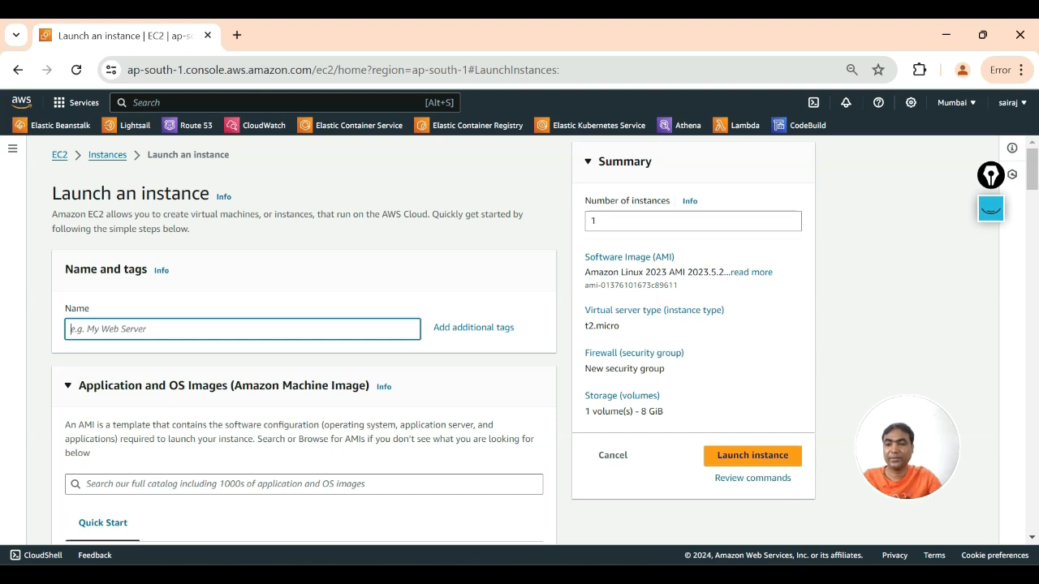
Name the instance "new-linux-server"
type("new-server")
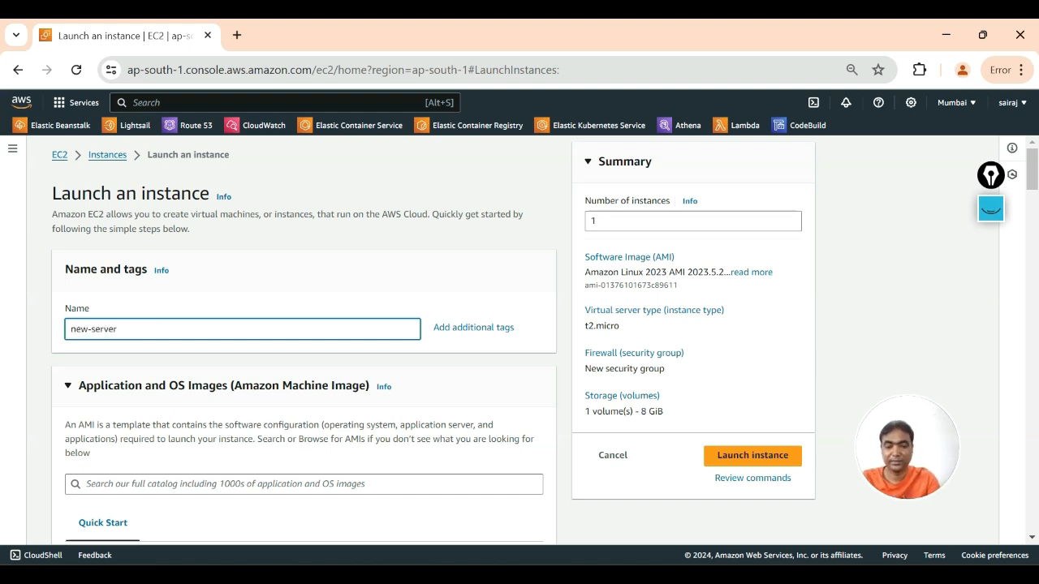
type("linux")
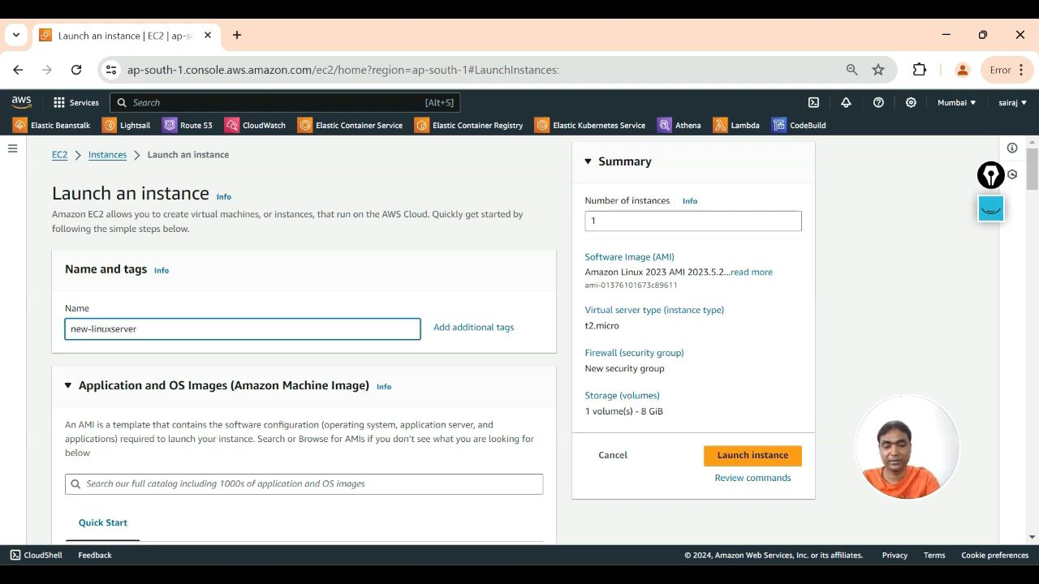
type("-")
Choose Ubuntu as the quick-start image, using Ubuntu Server 24.04 LTS (HVM), SSD Volume Type, and review its details
left_click(219, 300)
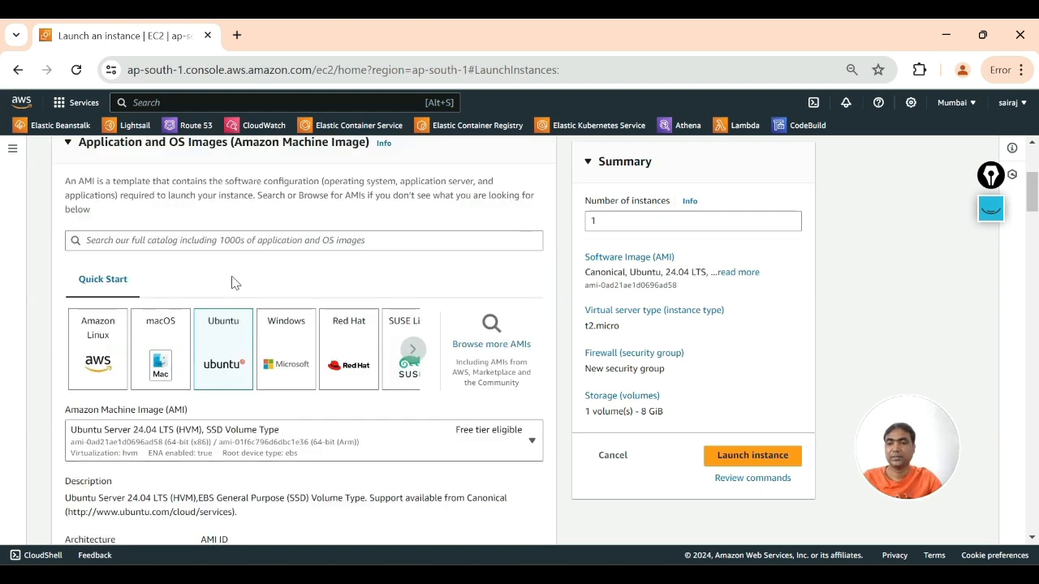
scroll(234, 282, "up", 1)
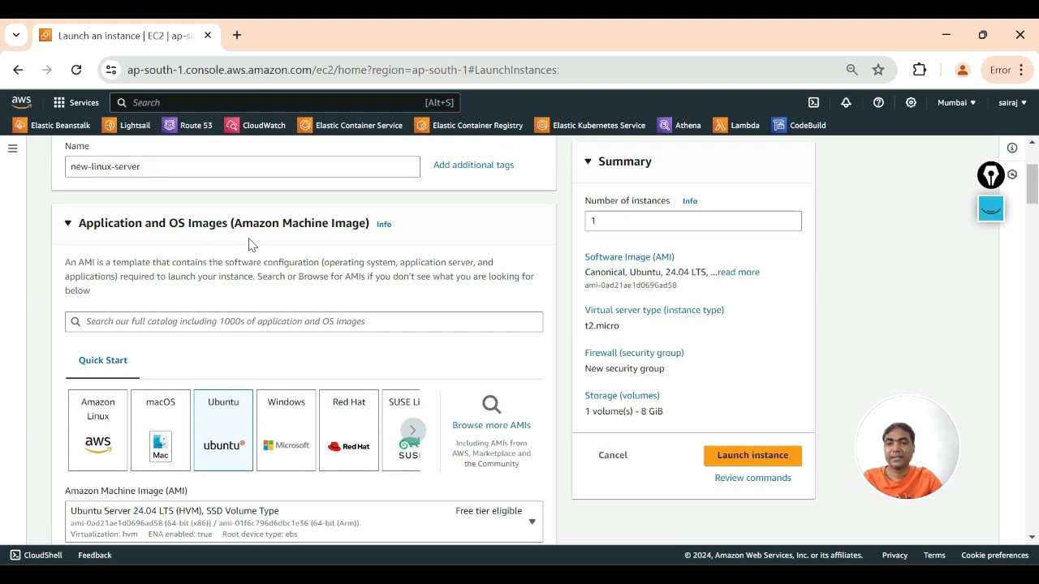
scroll(249, 243, "down", 1)
scroll(217, 271, "down", 1)
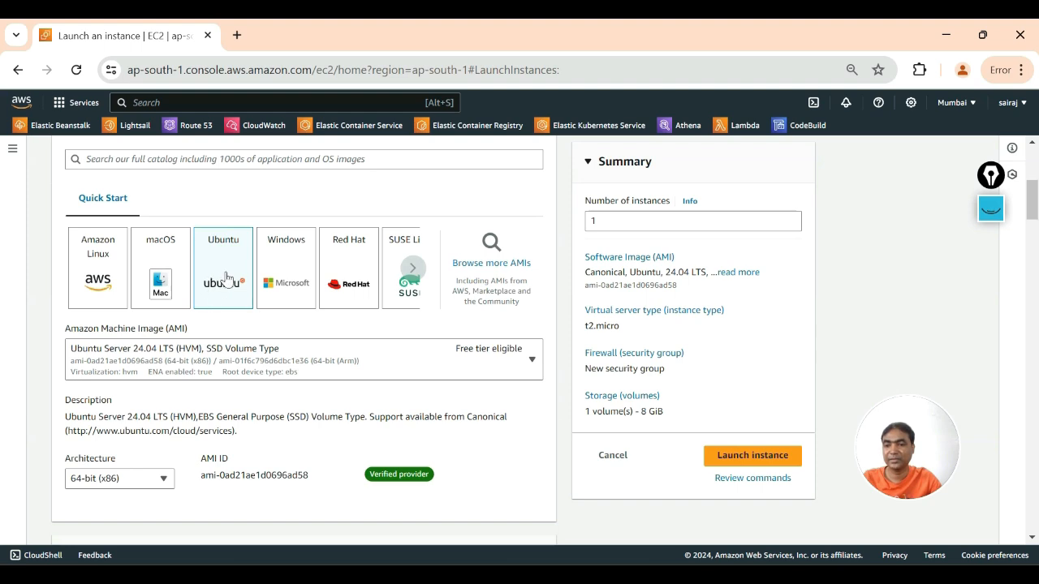
scroll(230, 291, "down", 1)
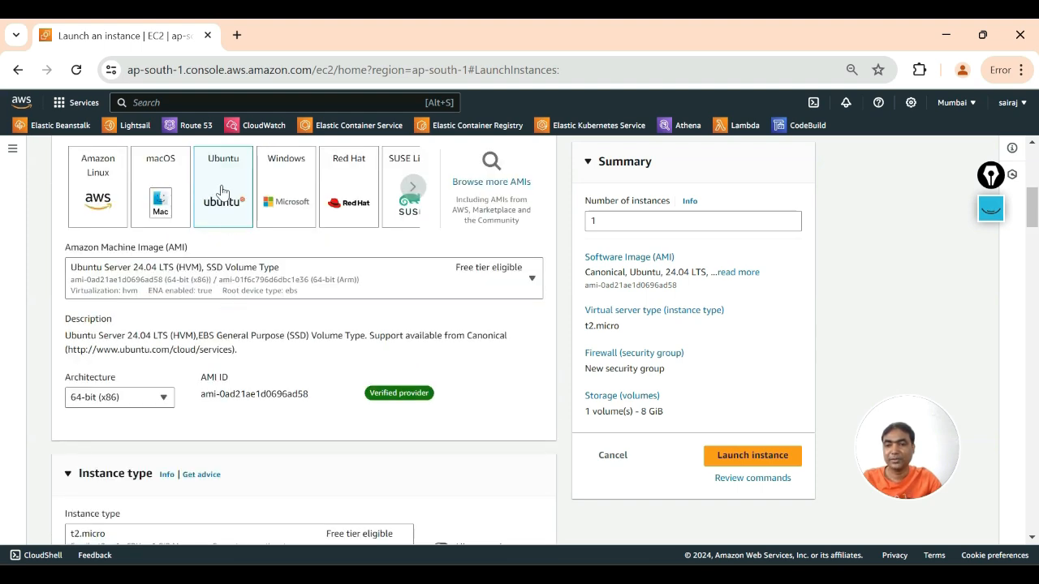
Review the Ubuntu image's AMI ID and the available instance types, keeping t2.micro for the instance
scroll(222, 190, "down", 1)
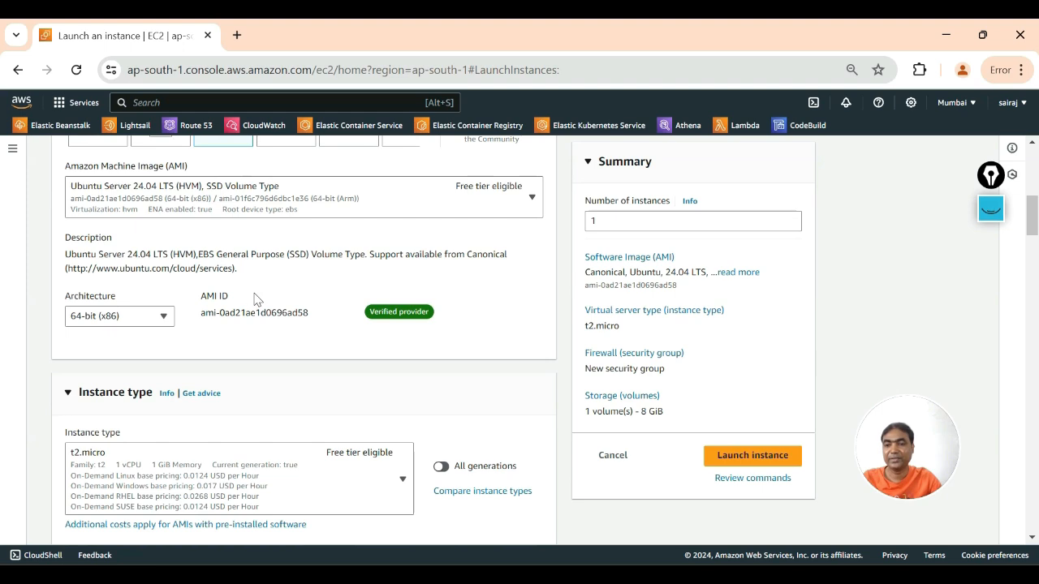
scroll(259, 298, "down", 1)
left_click_drag(201, 231, 313, 231)
scroll(99, 248, "down", 1)
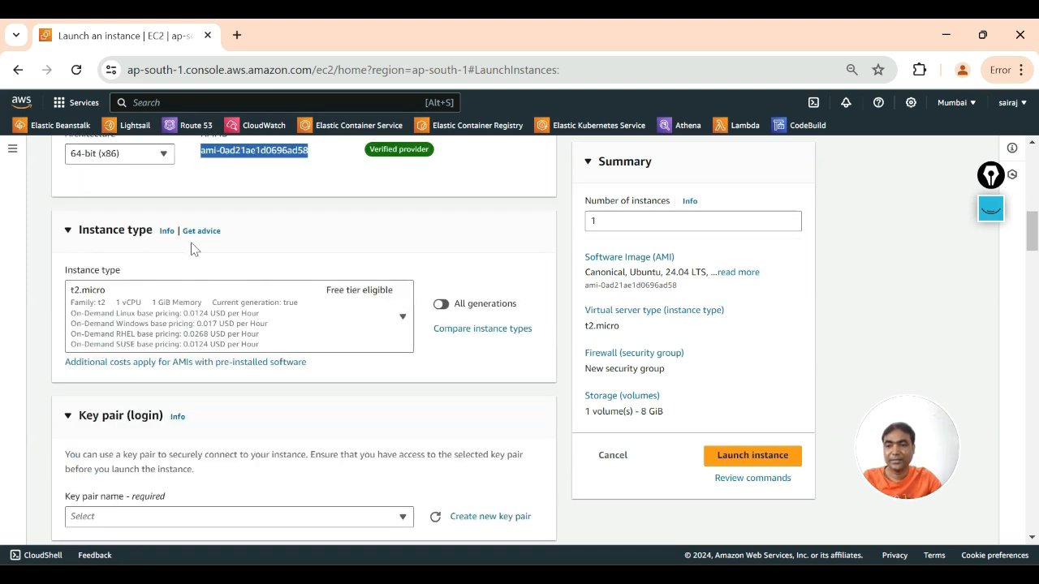
left_click(381, 294)
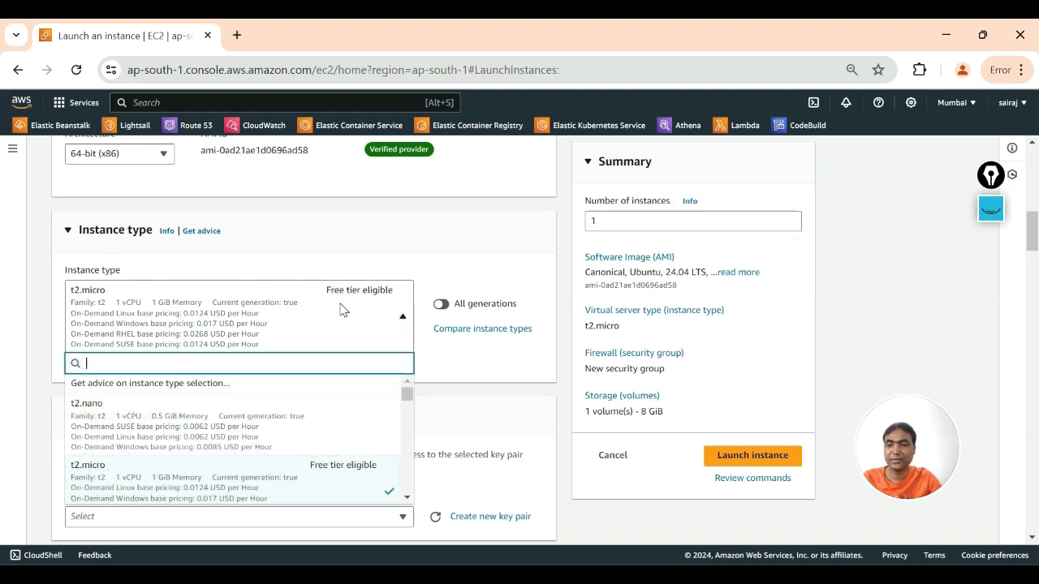
left_click(340, 308)
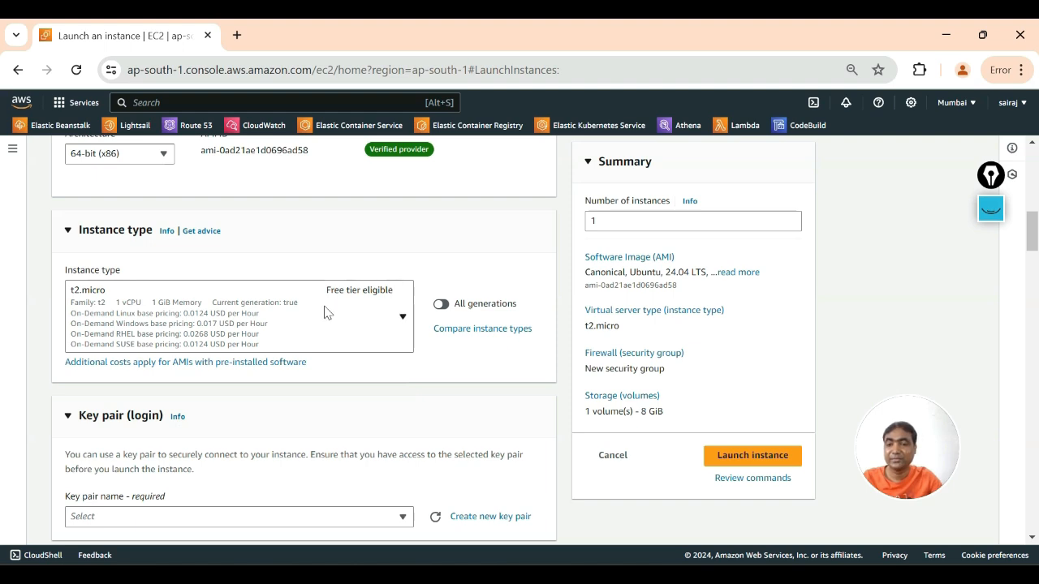
Start creating a new key pair and highlight OpenSSH in the description of the .pem private key format
scroll(321, 325, "down", 2)
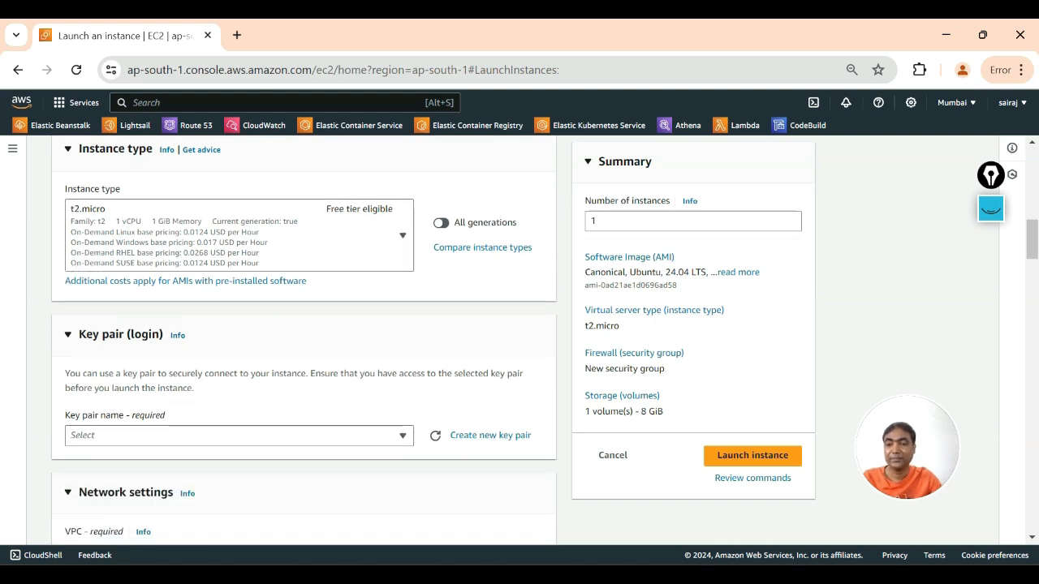
scroll(321, 325, "down", 1)
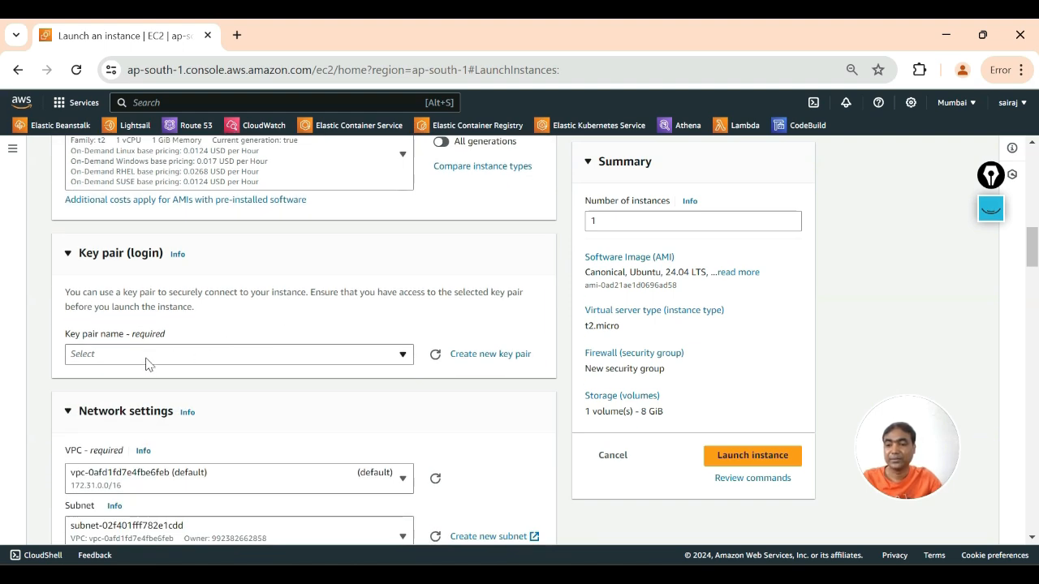
left_click(491, 357)
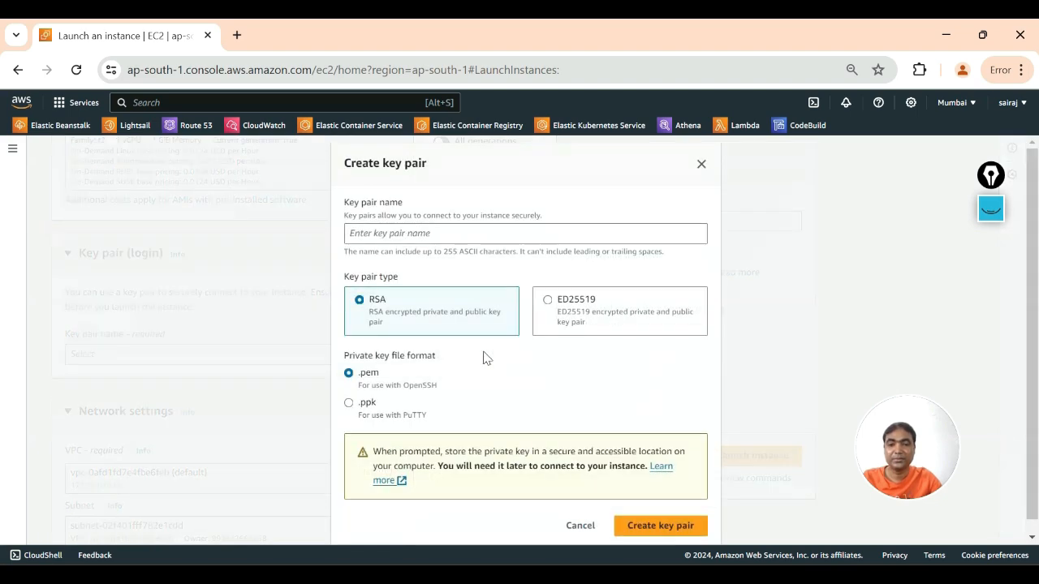
left_click(377, 233)
left_click_drag(440, 395, 400, 390)
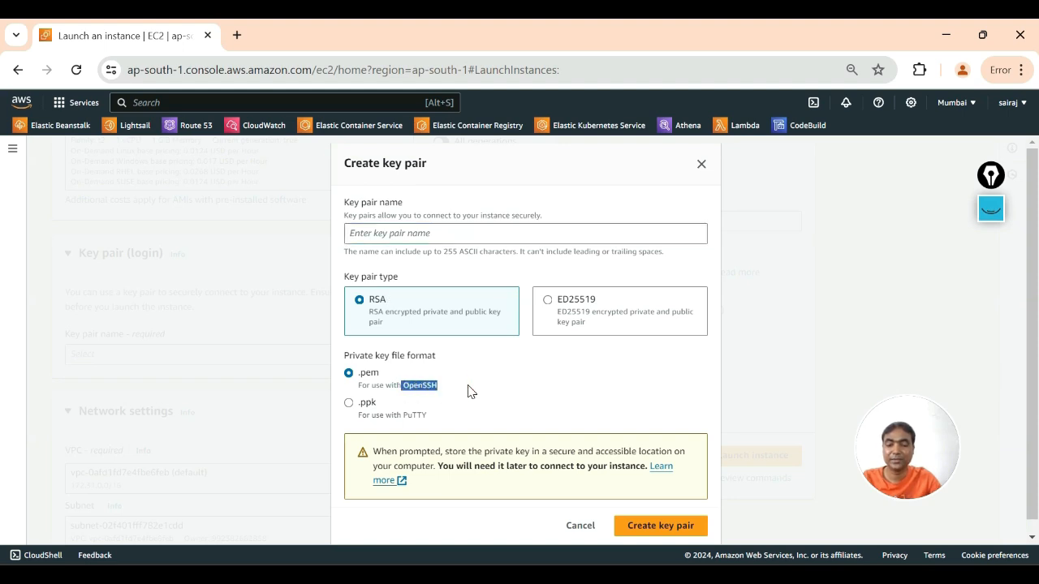
left_click(468, 391)
Name the key pair "connect-ssh-cmd-gitbash" and create it as RSA with the .pem private key format
left_click(381, 233)
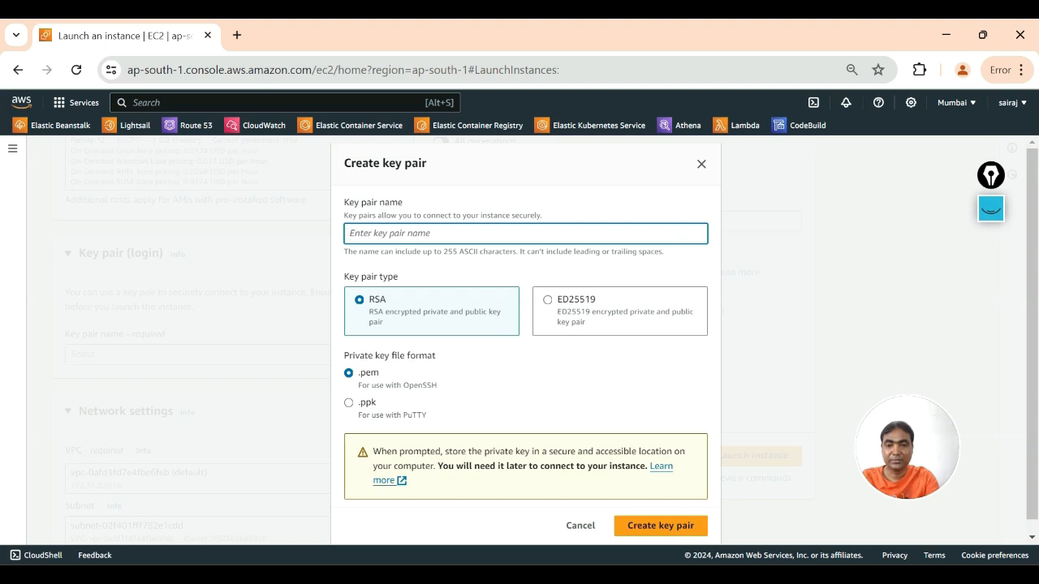
type("connect-ssh")
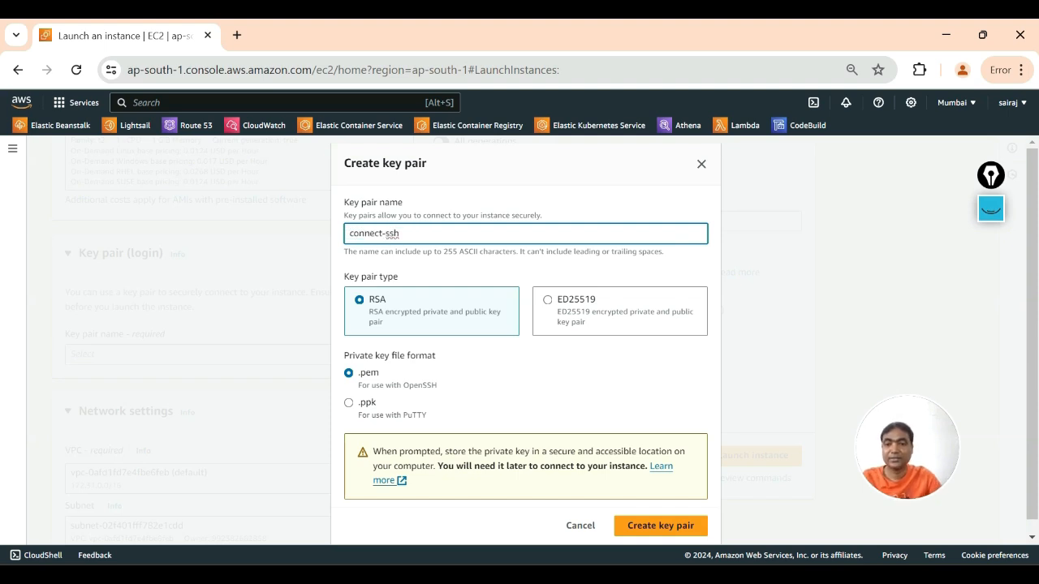
left_click(497, 269)
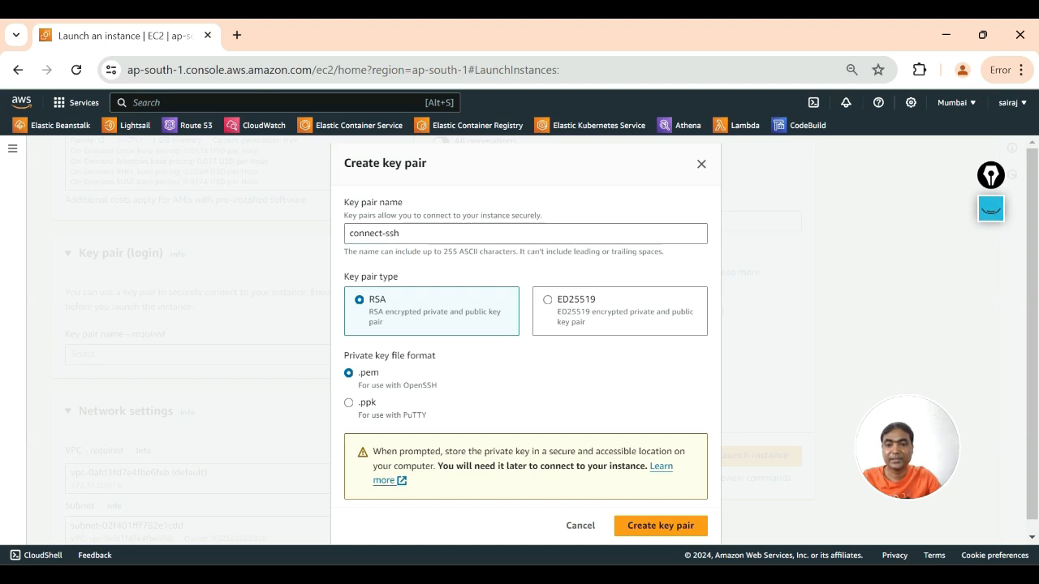
left_click(406, 233)
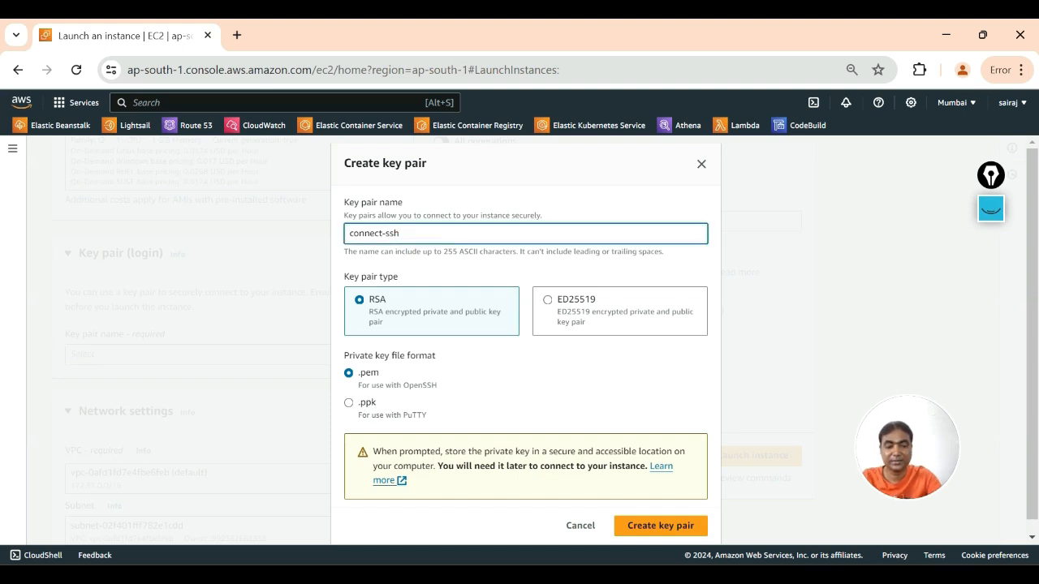
type("-cmd")
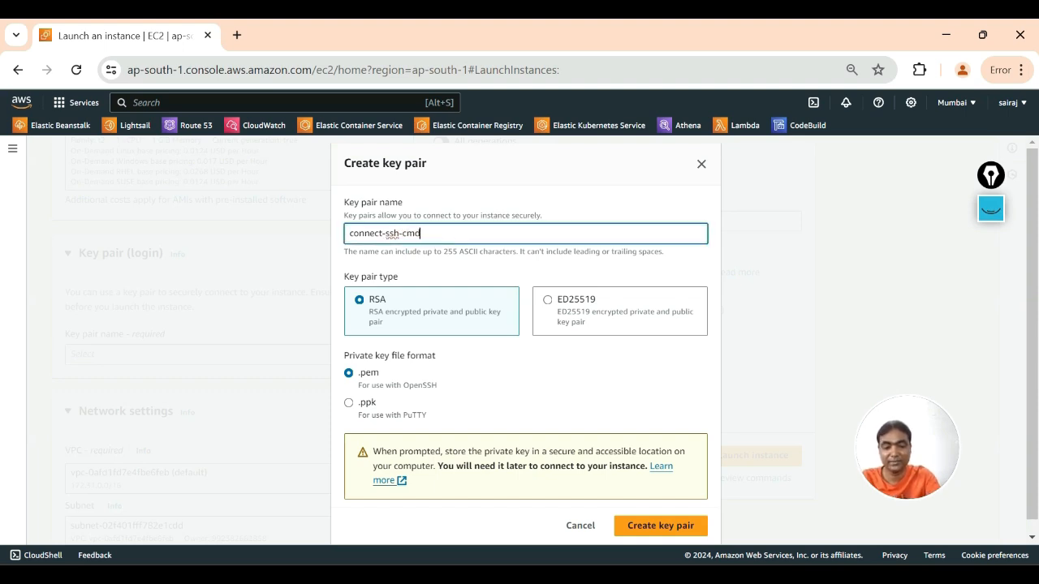
type("-gitbash")
left_click(406, 258)
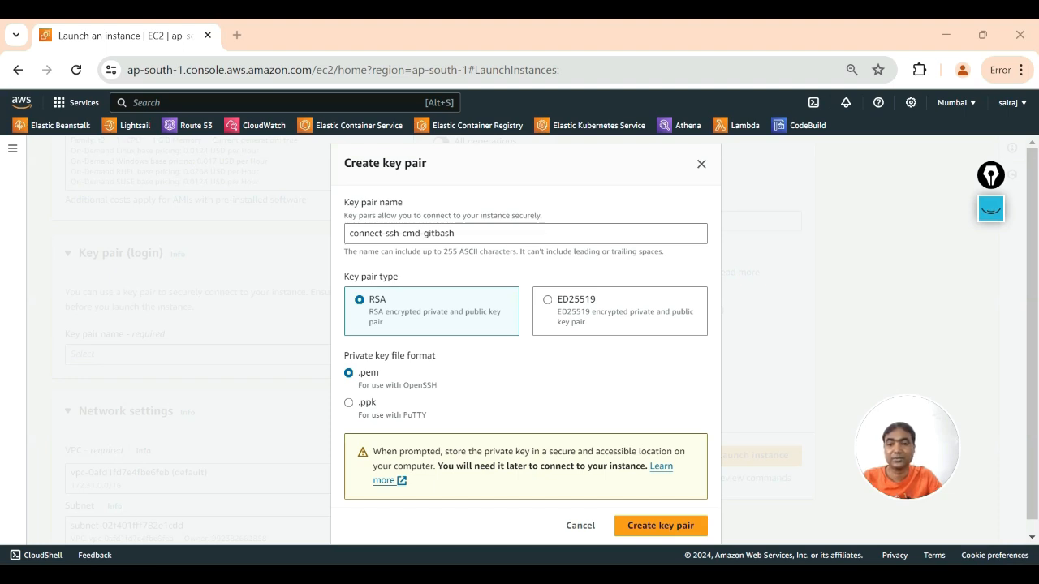
scroll(544, 385, "down", 1)
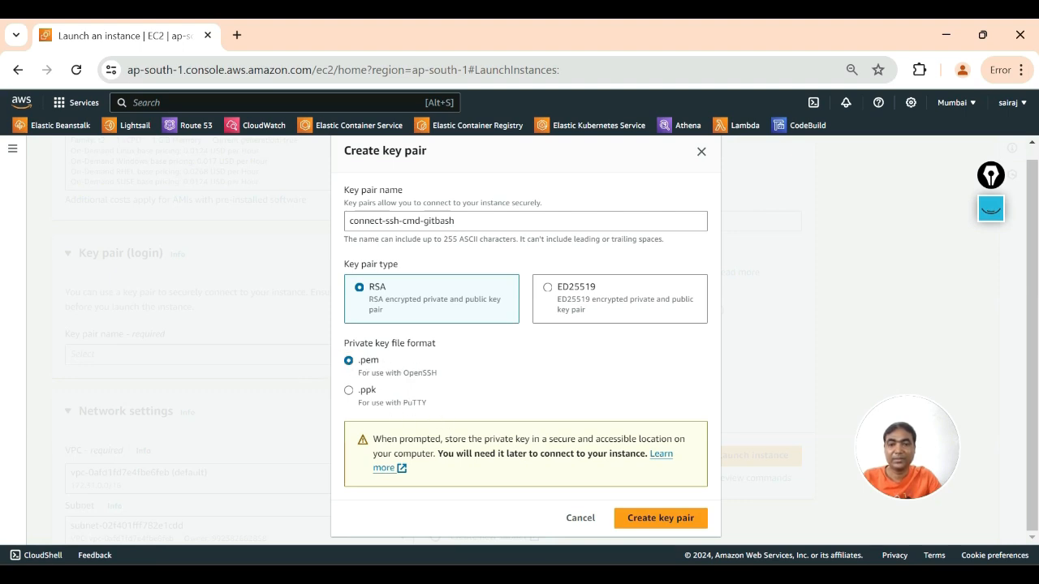
left_click(660, 518)
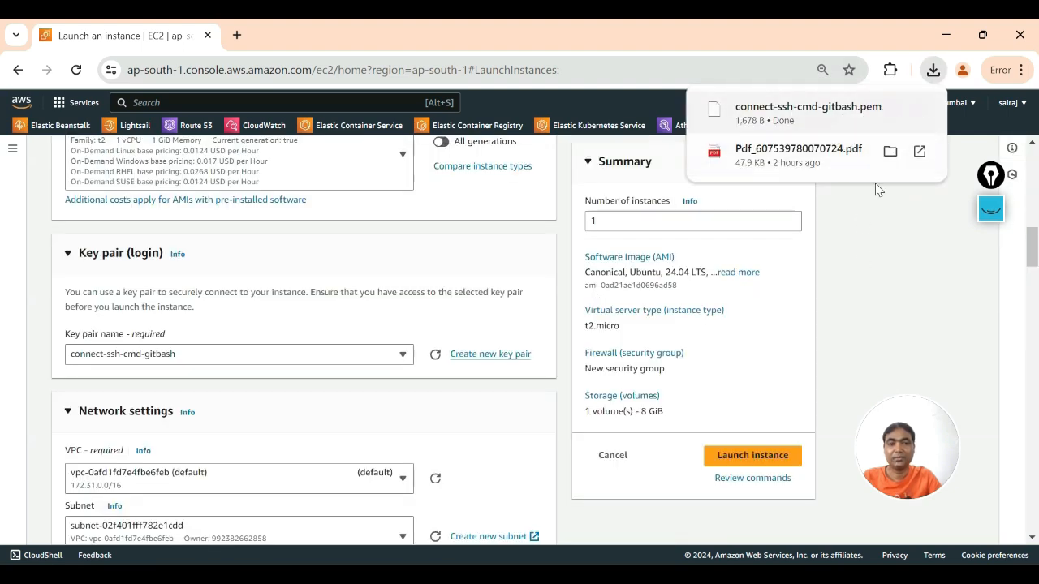
Set the network to the default VPC with subnet-02f401fff782e1cdd in ap-south-1a, keeping auto-assign public IP on Enable
scroll(261, 398, "down", 2)
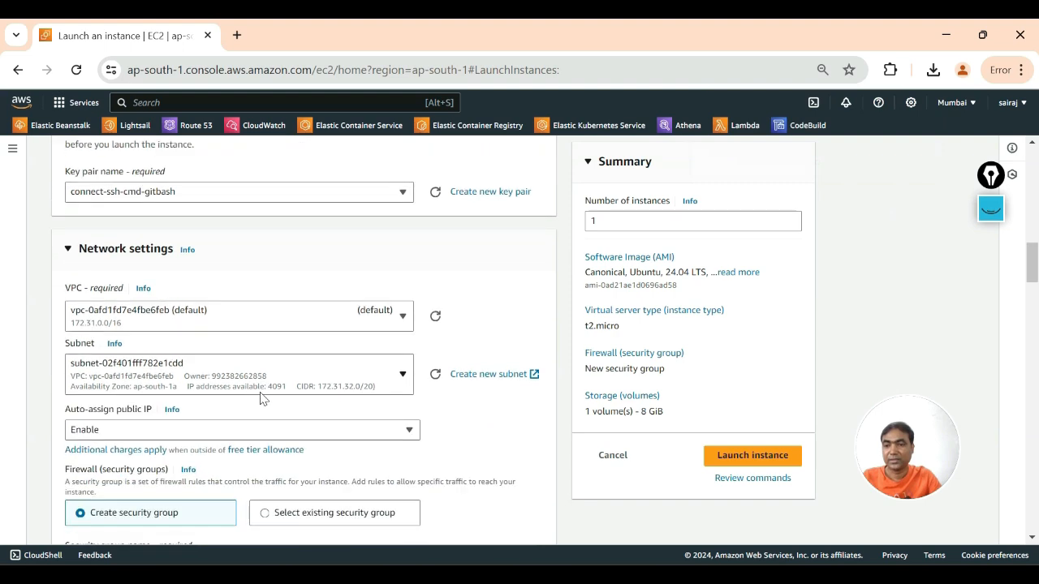
scroll(247, 255, "down", 1)
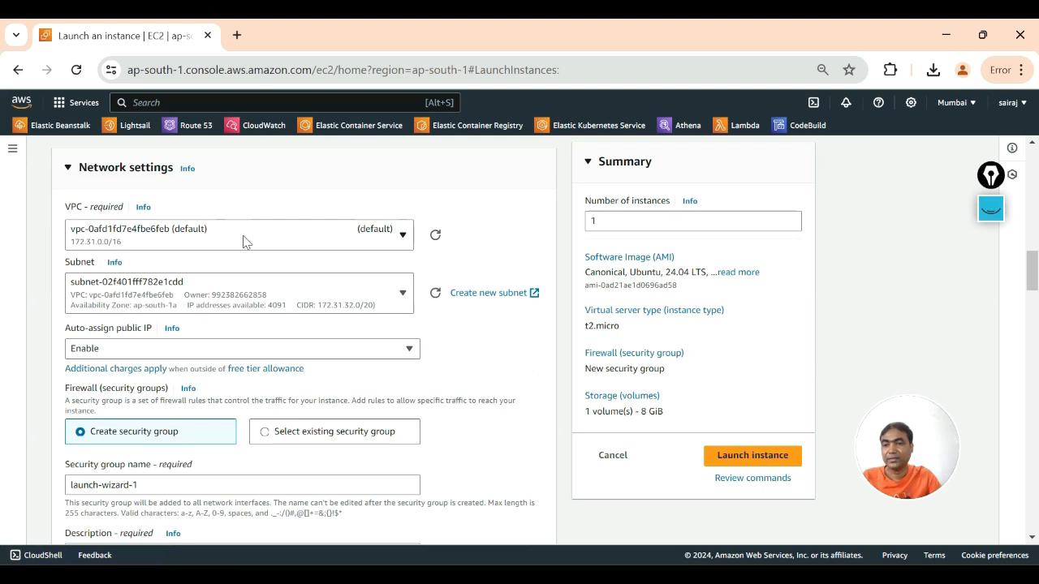
left_click(235, 234)
left_click(145, 287)
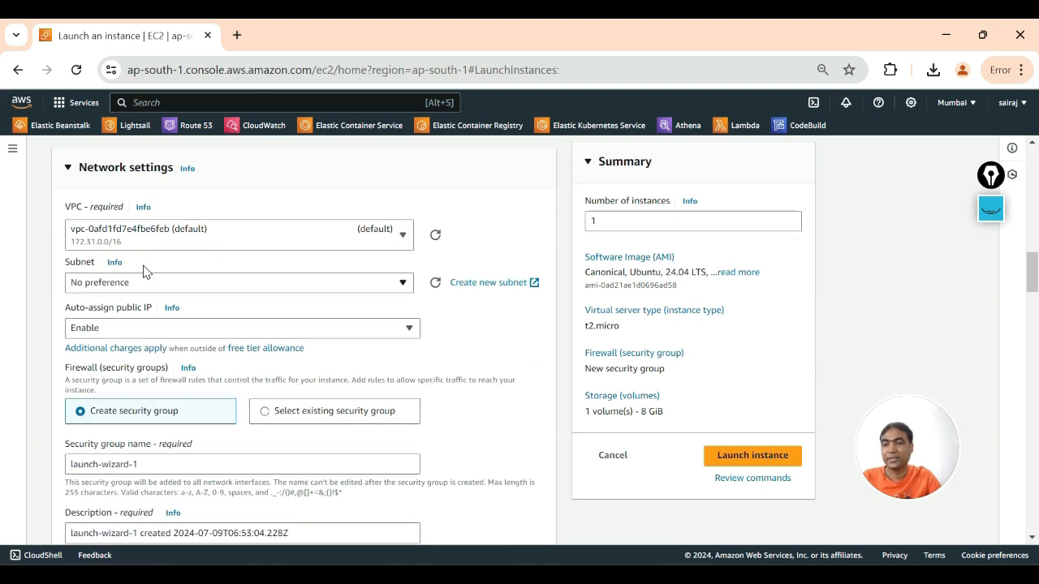
left_click(170, 283)
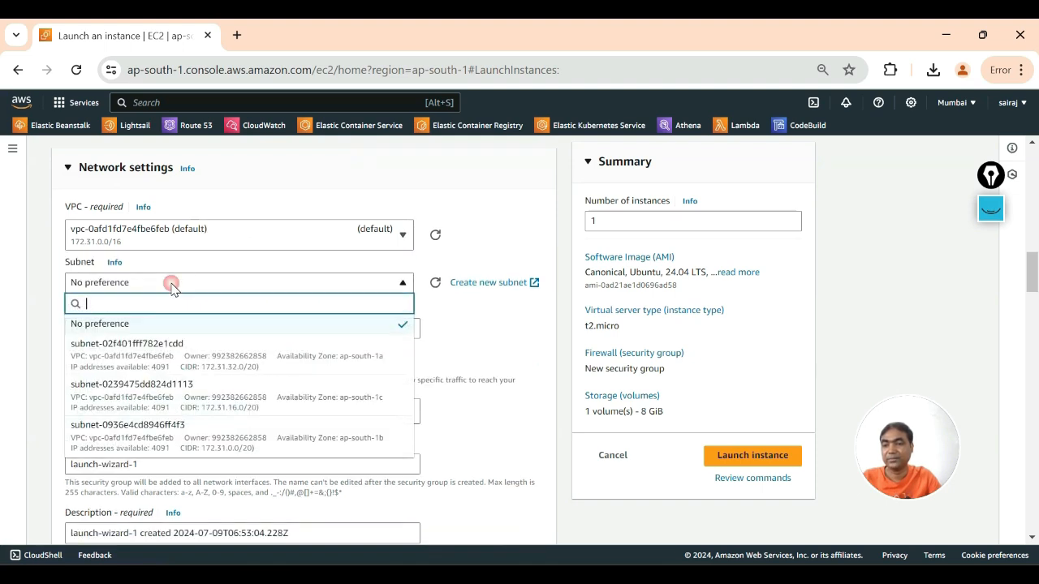
left_click(139, 343)
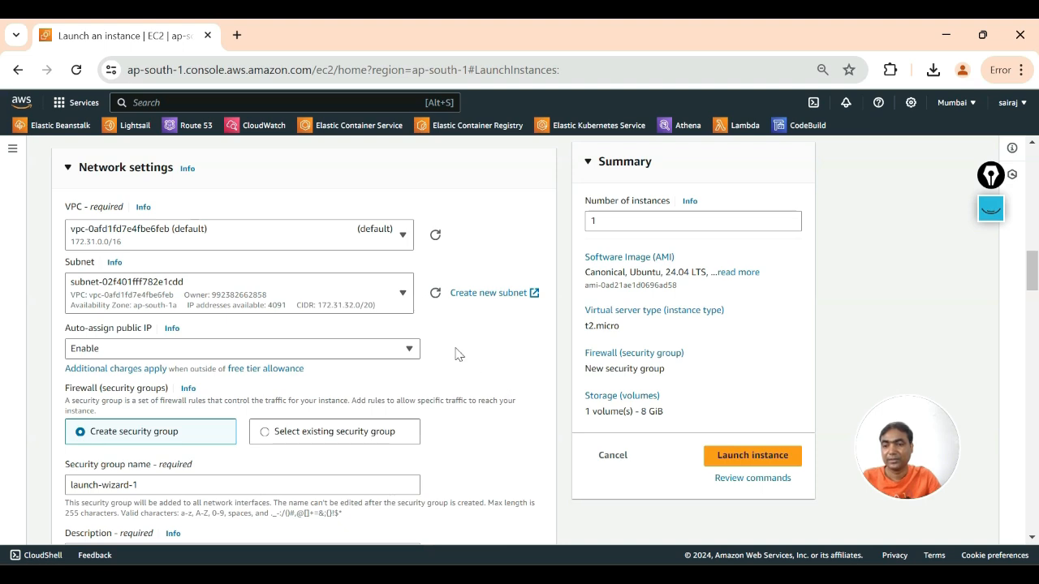
left_click(114, 353)
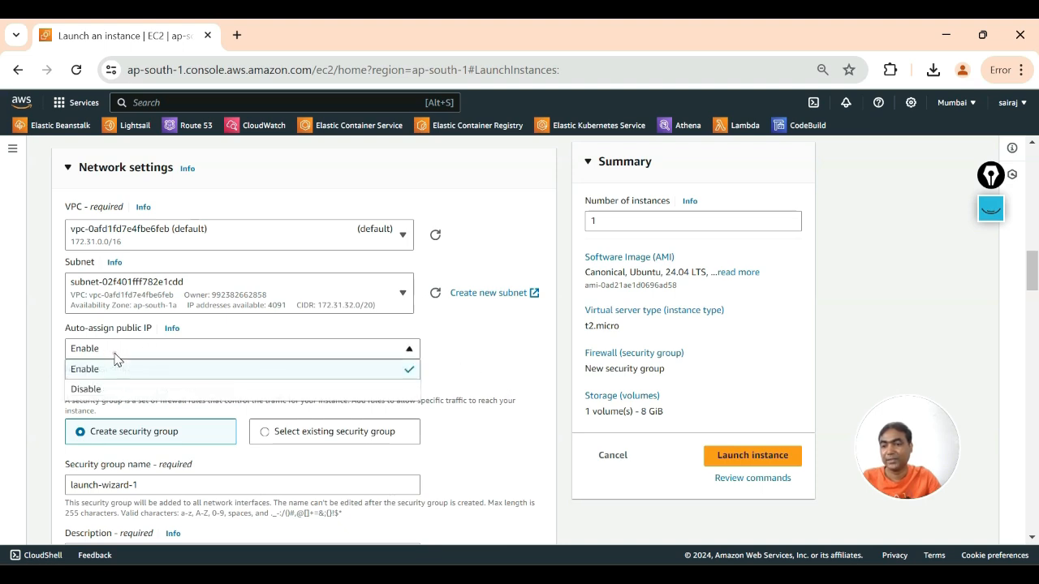
left_click(84, 370)
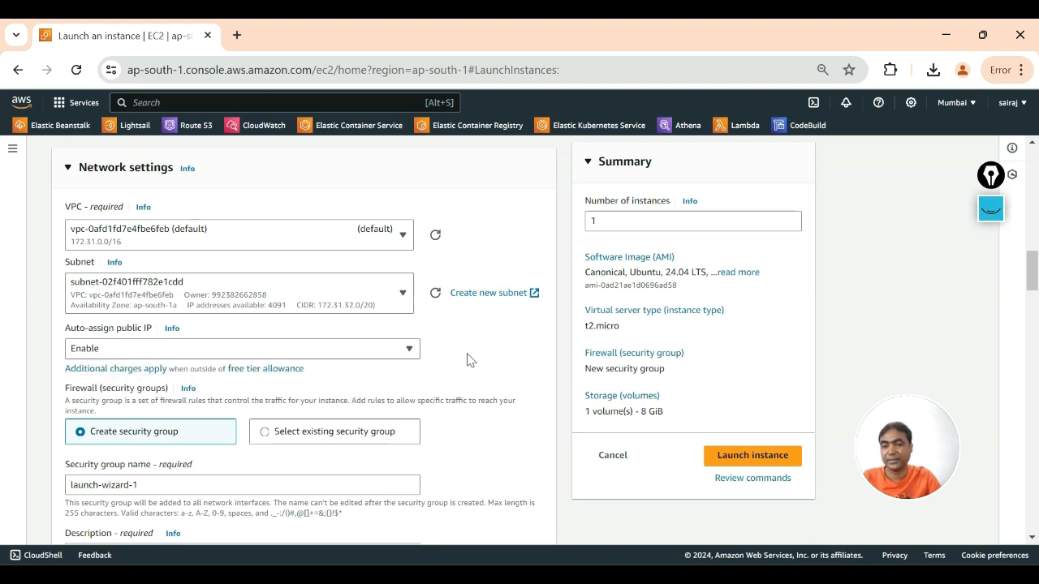
Name the new security group "allow-traffic-my-server" and highlight the name
scroll(467, 359, "down", 1)
scroll(467, 359, "down", 1)
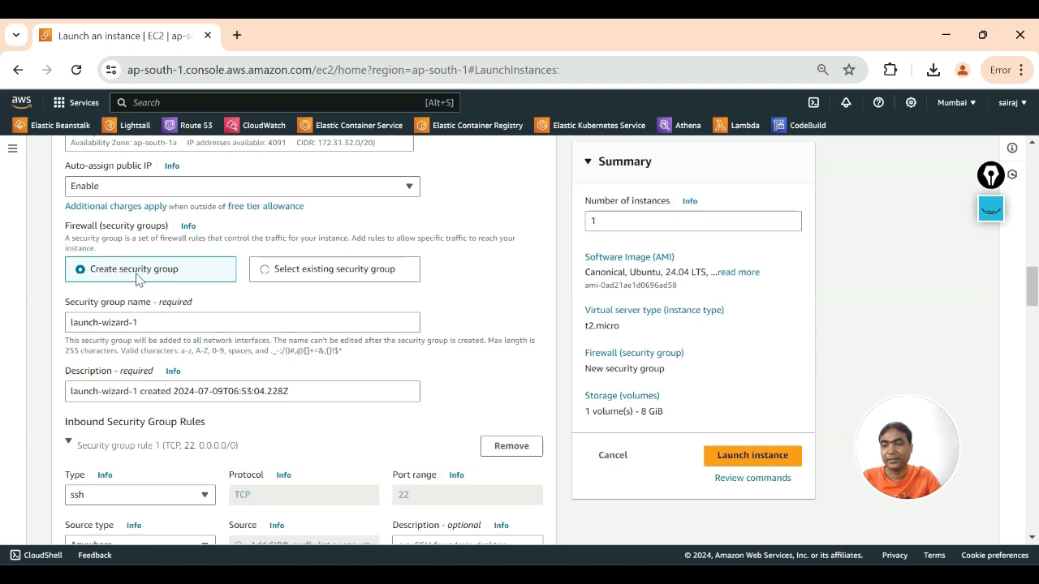
left_click_drag(139, 322, 58, 324)
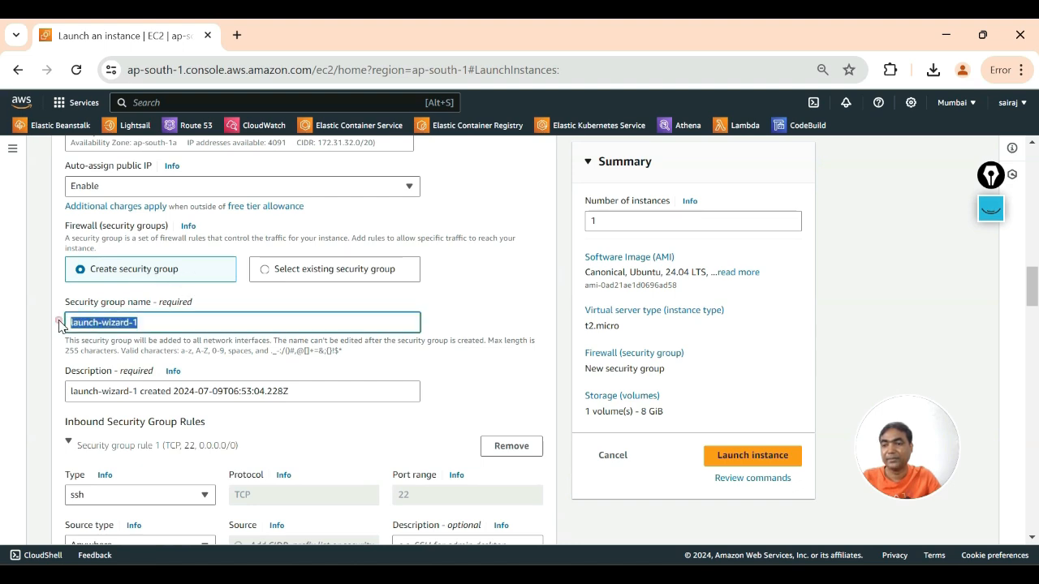
key("BackSpace")
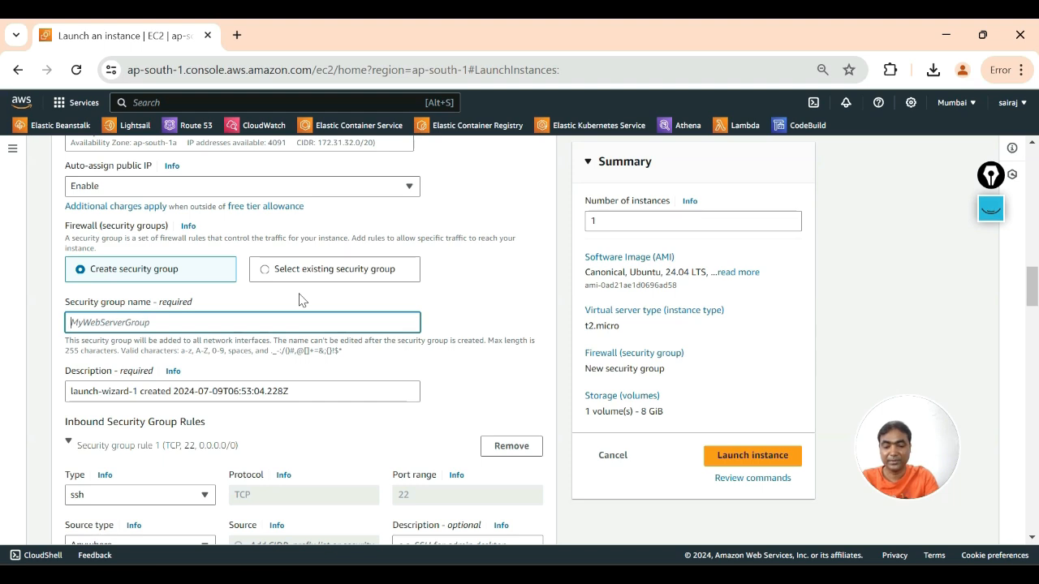
type("allow-traffic-my-server")
left_click(215, 370)
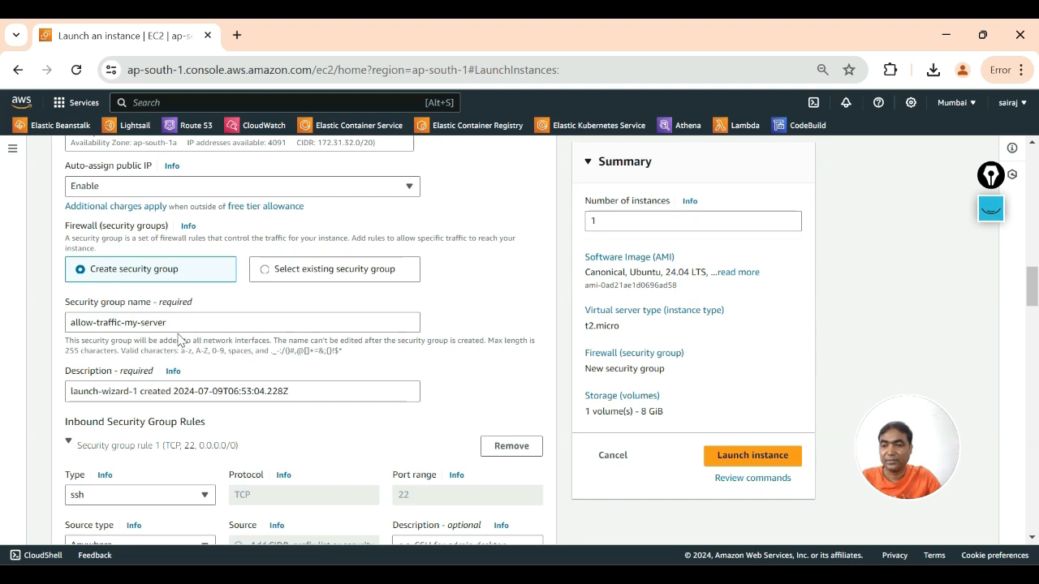
left_click_drag(171, 322, 58, 326)
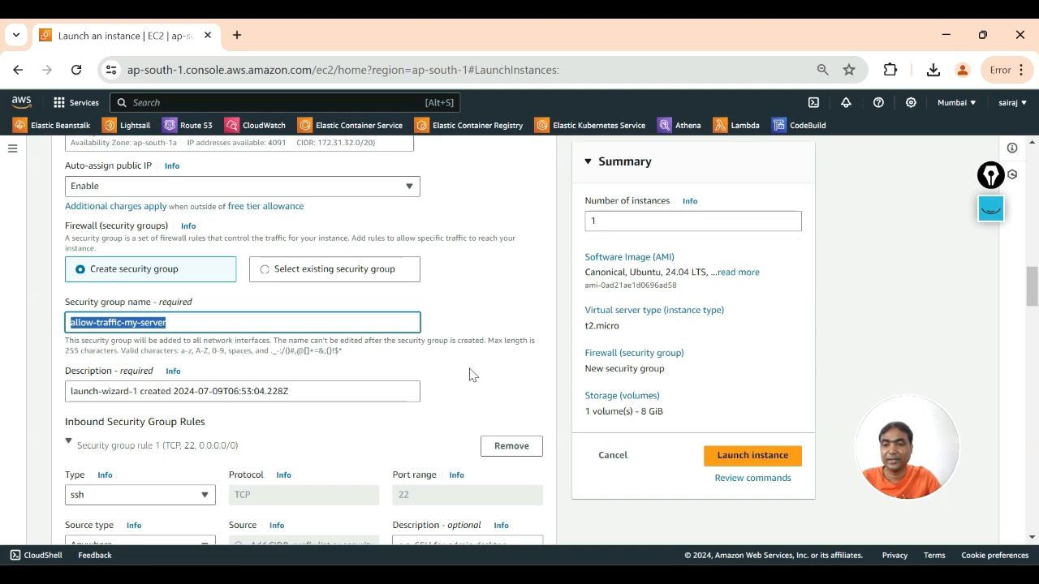
Replace the default inbound security group rule with a new ssh rule that has Anywhere as its source type
scroll(112, 251, "down", 3)
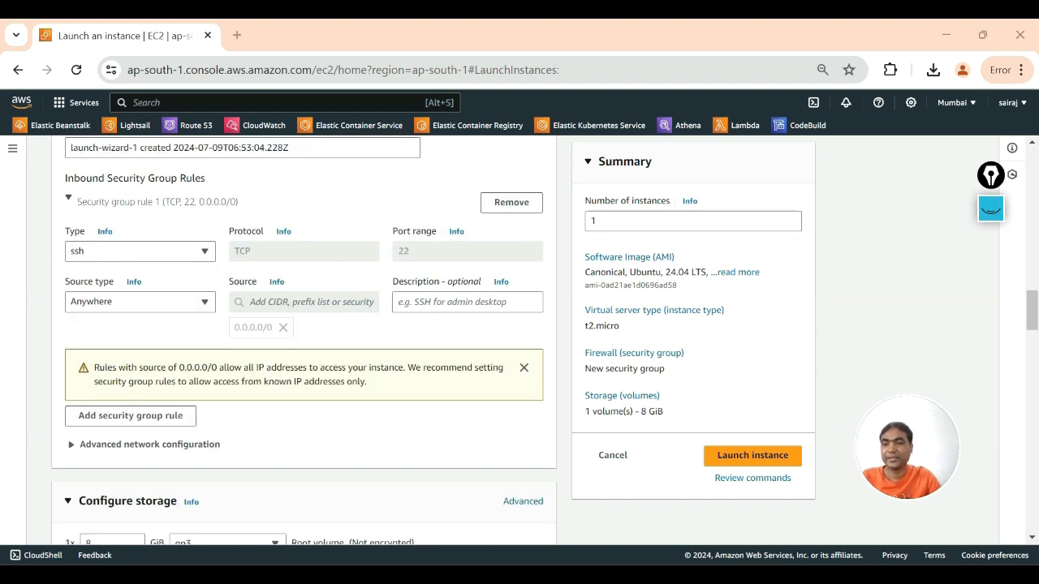
left_click(510, 202)
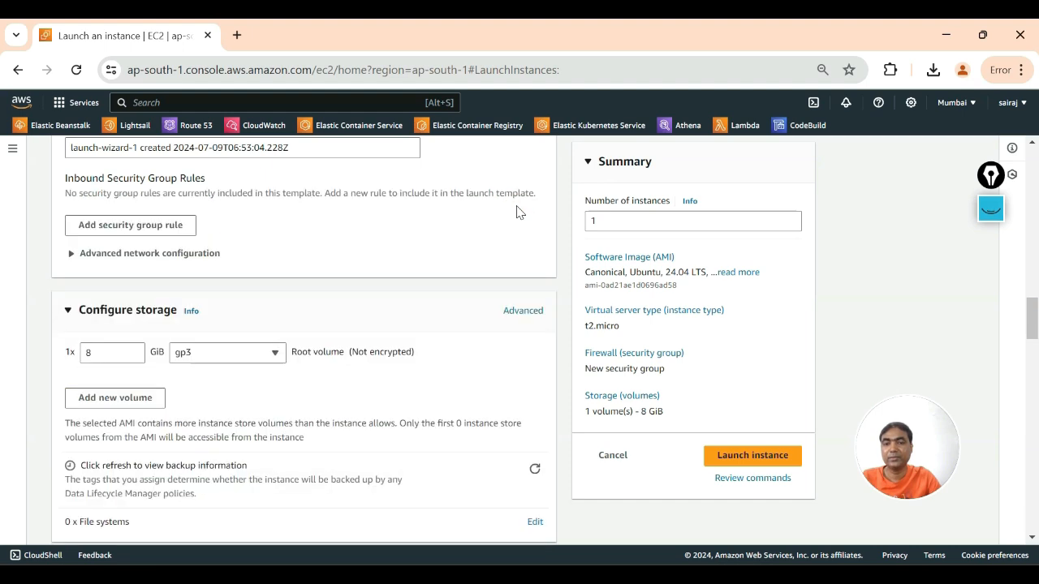
left_click(121, 226)
left_click(159, 252)
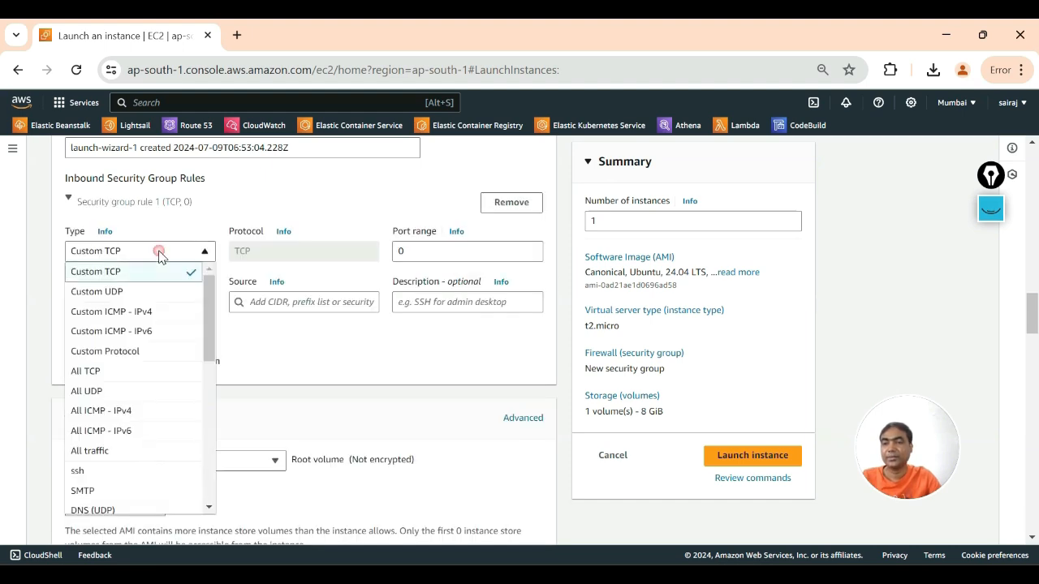
scroll(114, 430, "down", 1)
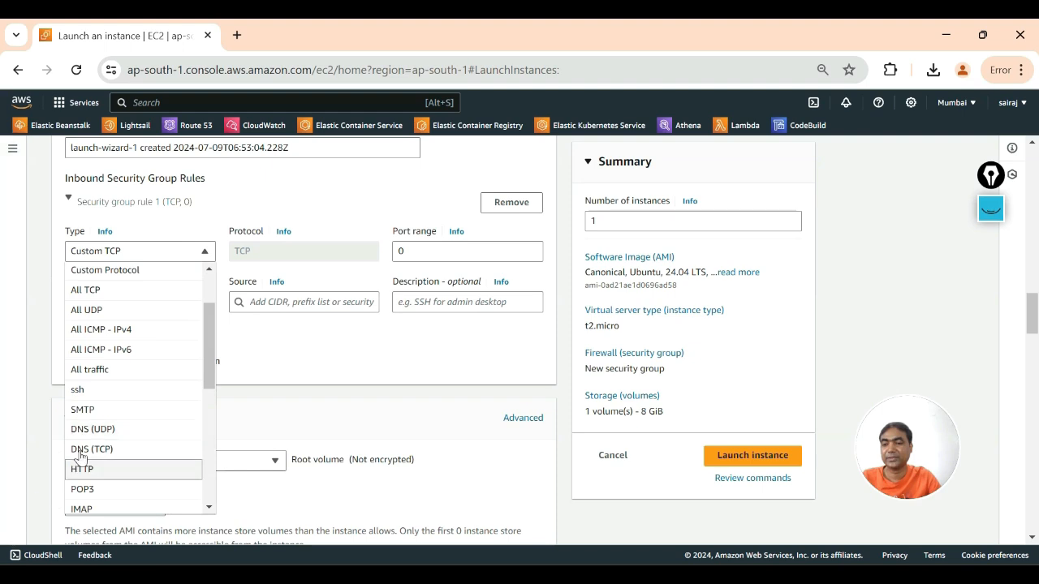
left_click(108, 390)
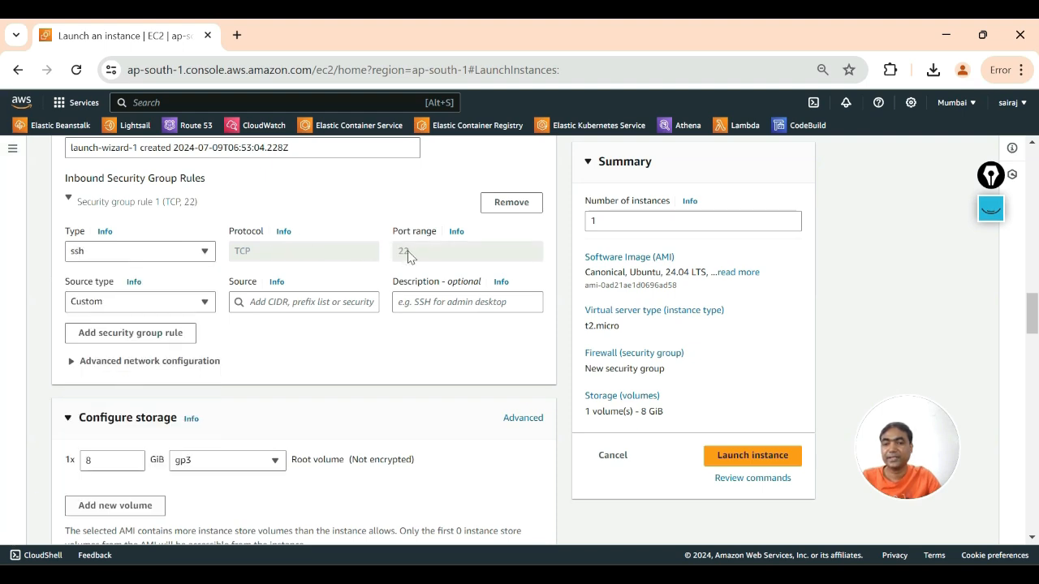
left_click(114, 301)
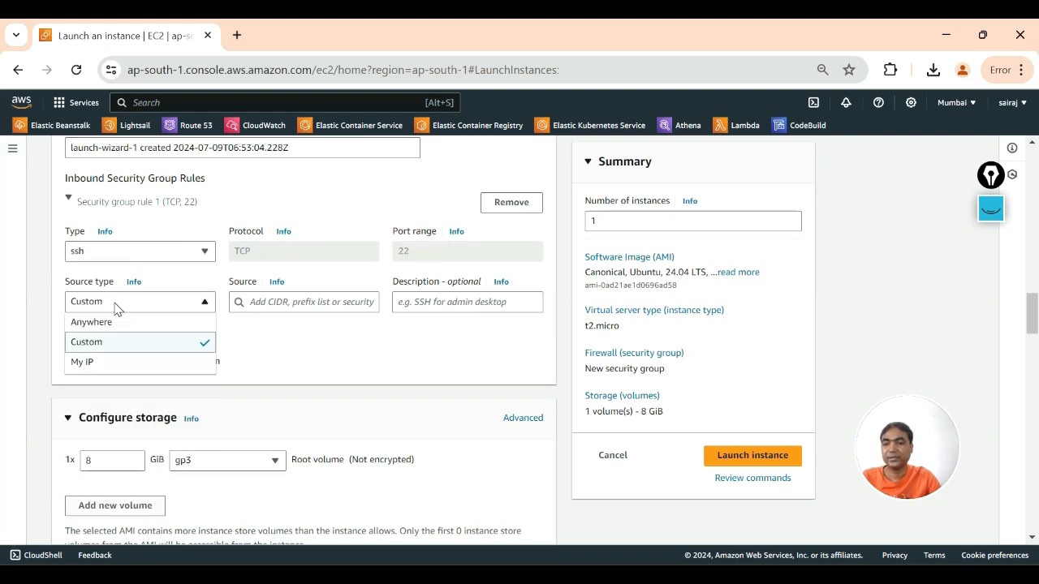
left_click(104, 324)
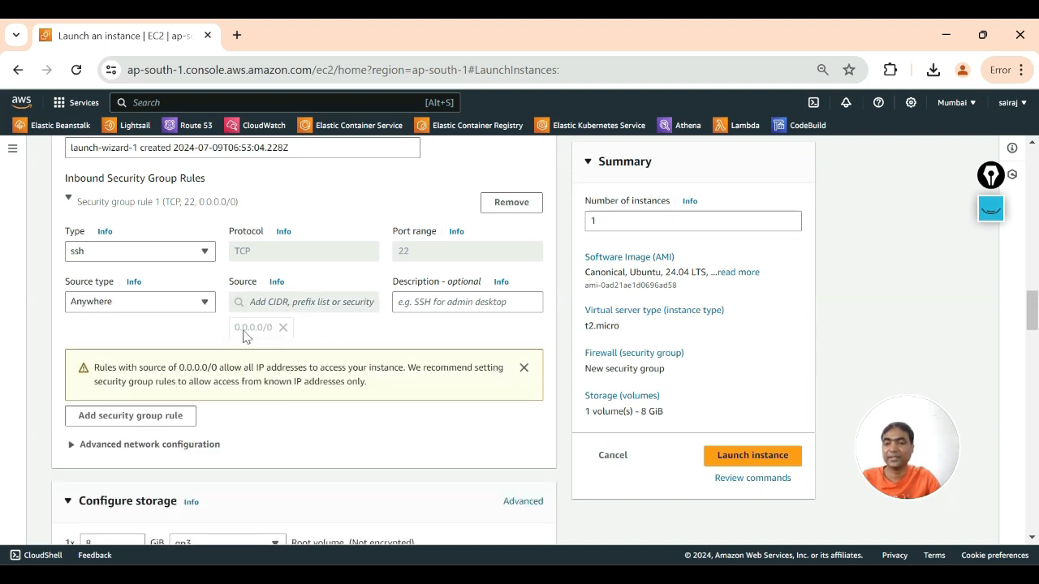
Review the storage and advanced details settings of the new instance, collapsing the advanced details section
scroll(284, 335, "down", 4)
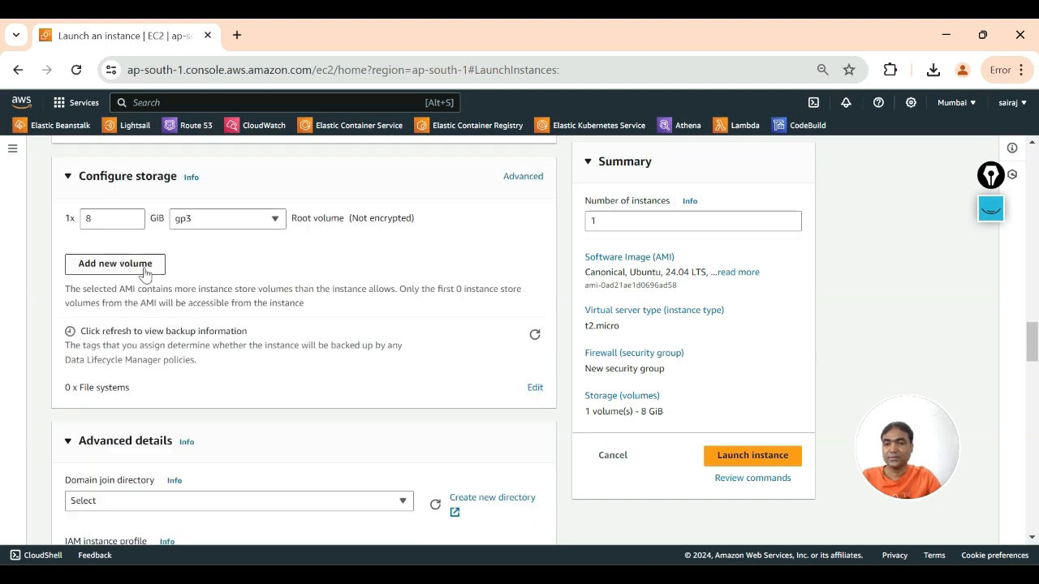
left_click(105, 218)
left_click(101, 235)
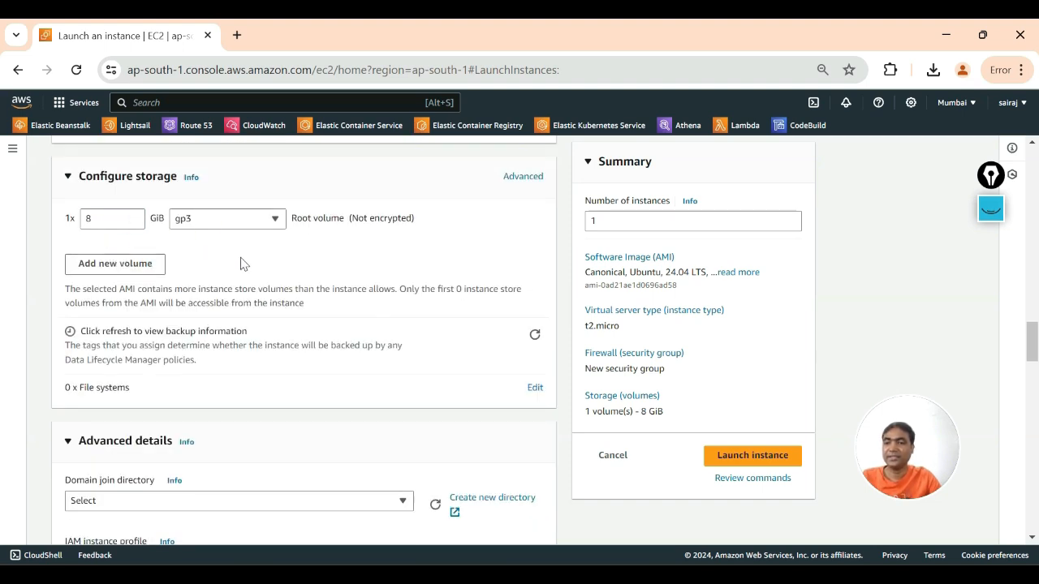
scroll(313, 336, "down", 2)
scroll(243, 333, "down", 5)
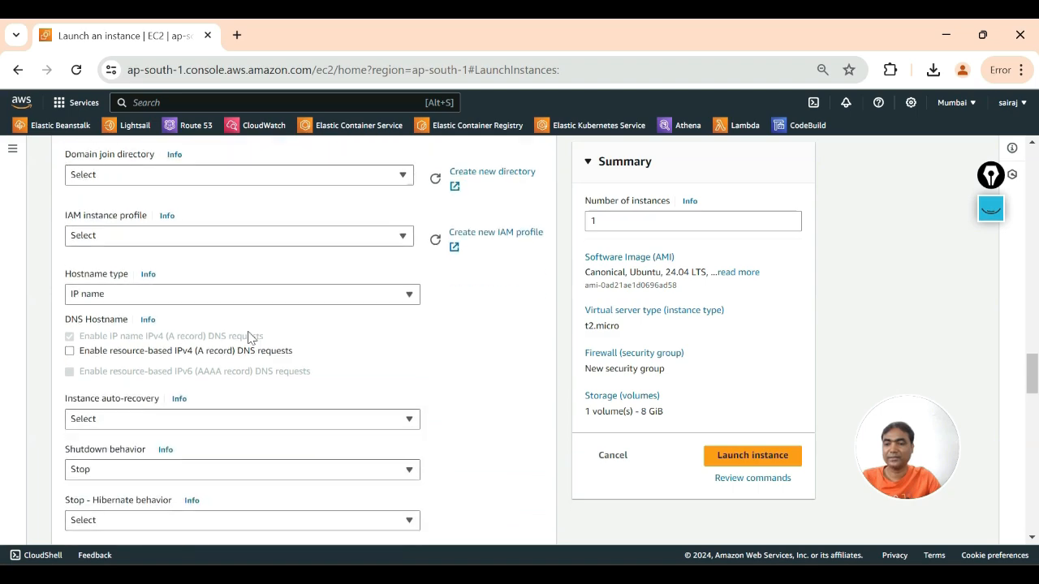
scroll(210, 333, "up", 6)
scroll(207, 333, "up", 2)
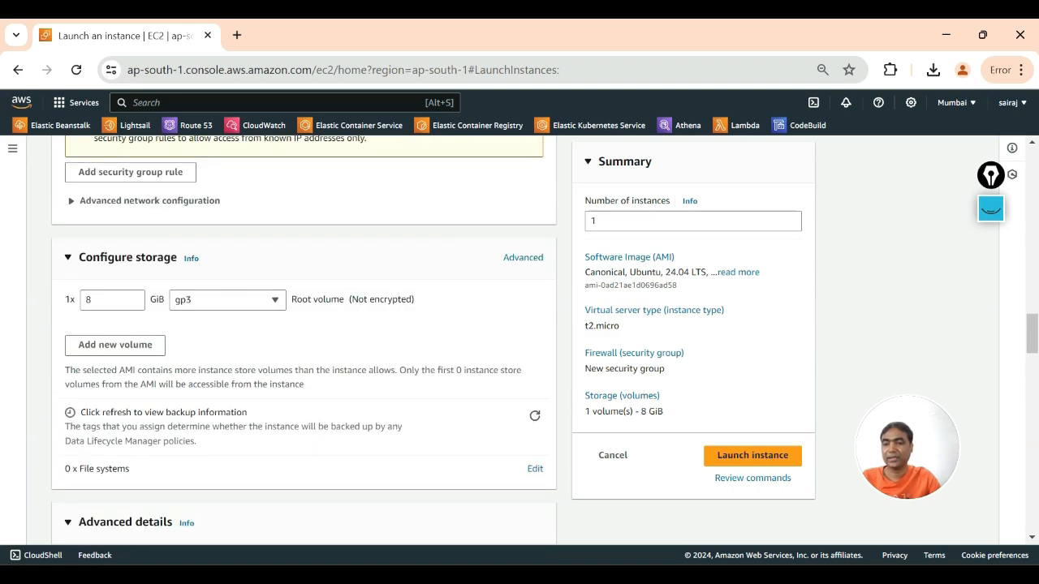
scroll(121, 328, "down", 2)
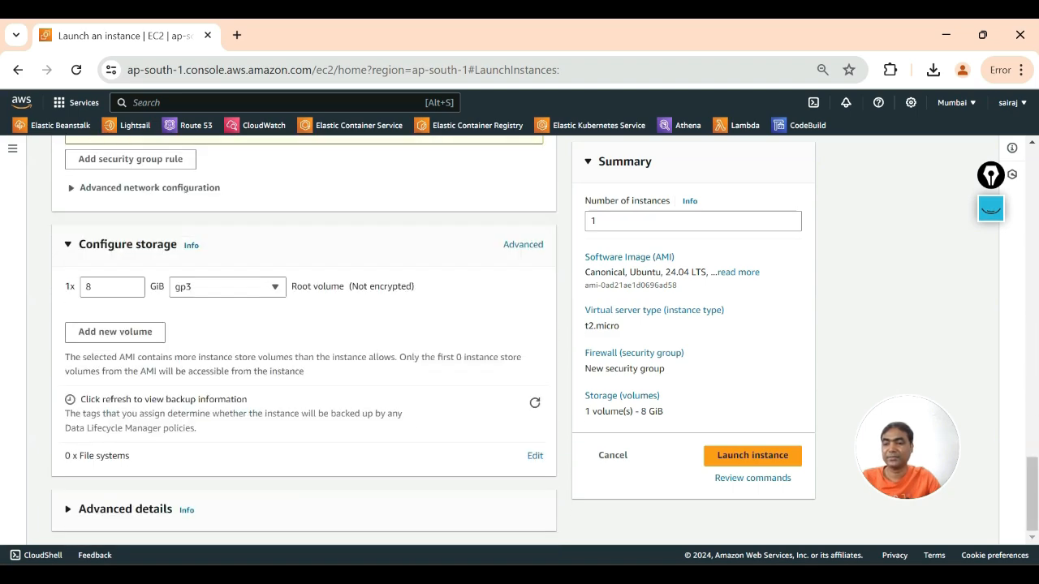
scroll(319, 397, "up", 10)
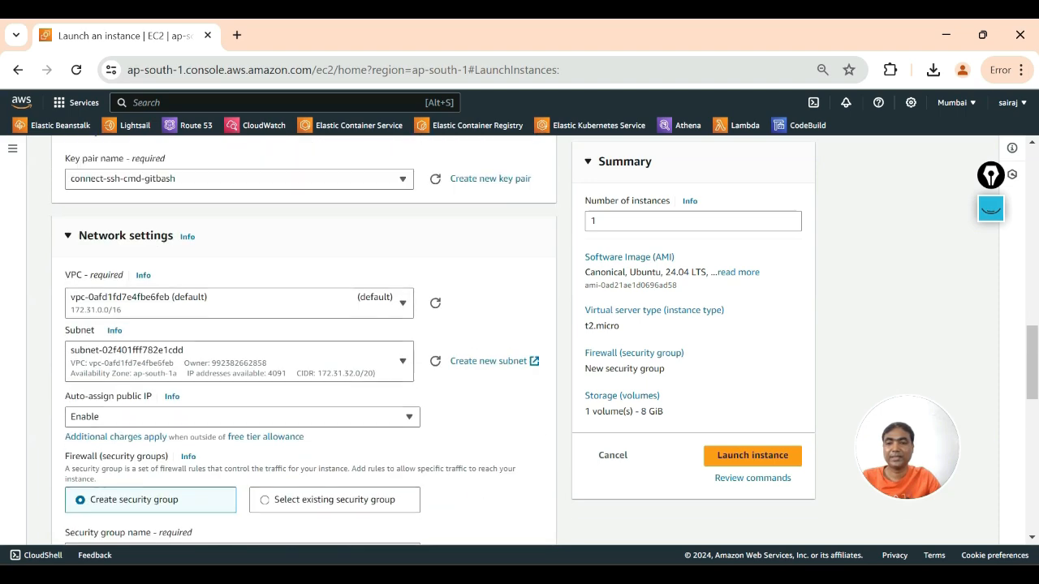
Launch the configured instance and open the list of EC2 instances
left_click(770, 462)
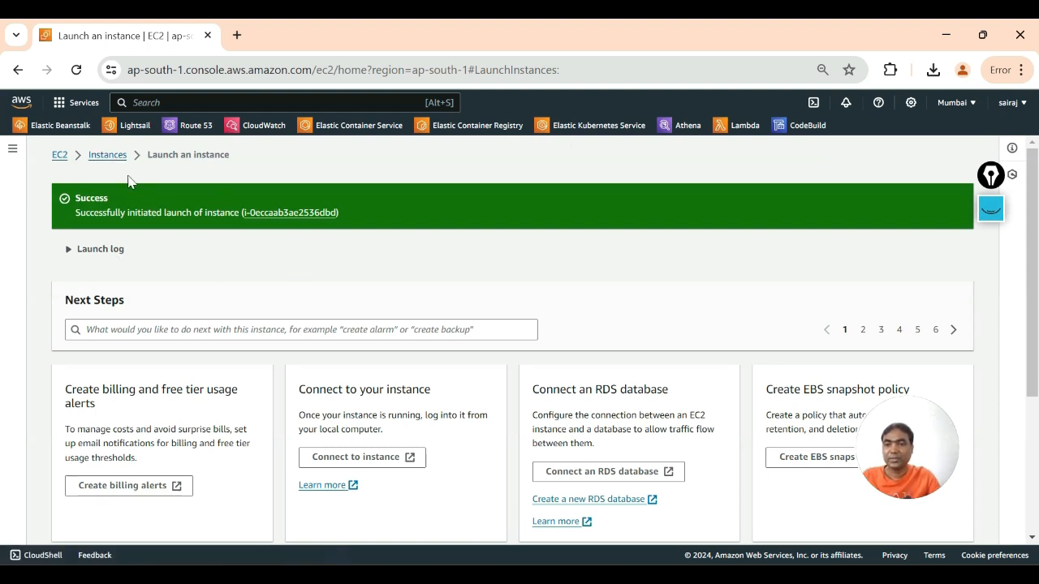
left_click(111, 156)
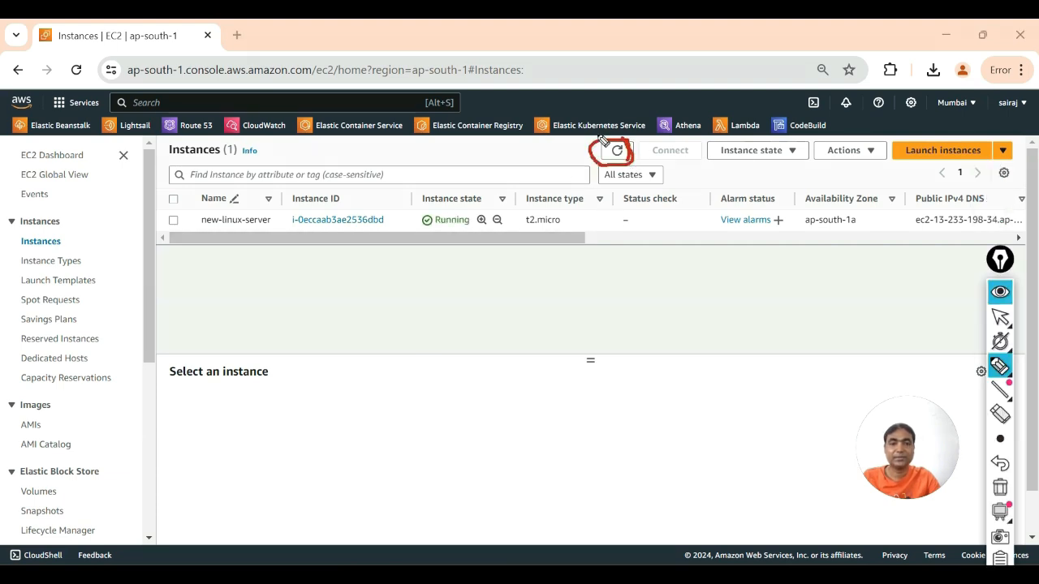
mouse_move(446, 235)
left_mouse_down()
mouse_move(456, 268)
mouse_move(444, 240)
mouse_move(478, 236)
mouse_move(439, 205)
mouse_move(420, 234)
left_mouse_up()
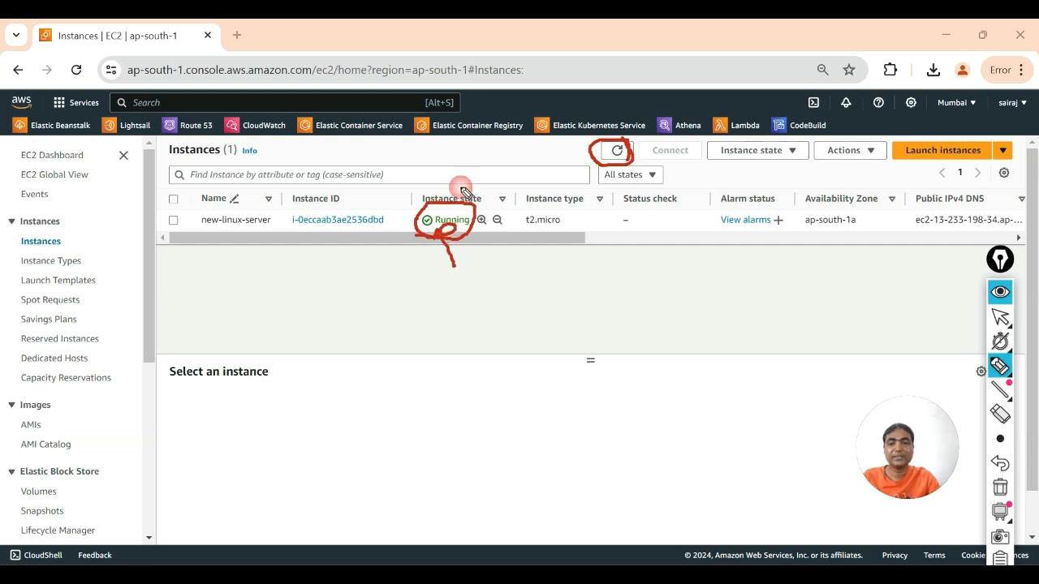
mouse_move(460, 147)
left_mouse_down()
mouse_move(434, 177)
mouse_move(464, 181)
mouse_move(439, 180)
left_mouse_up()
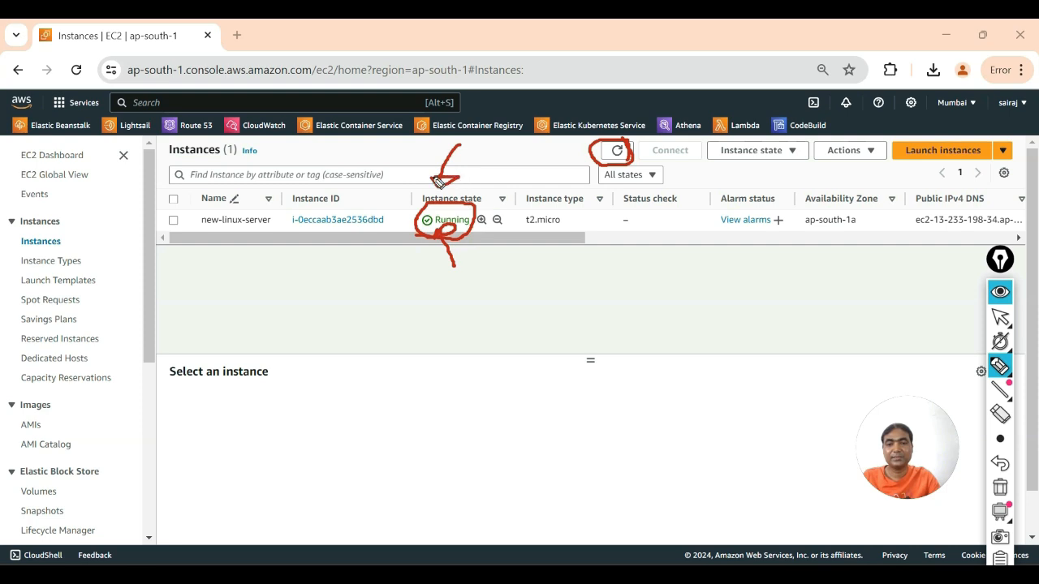
left_click_drag(442, 277, 460, 266)
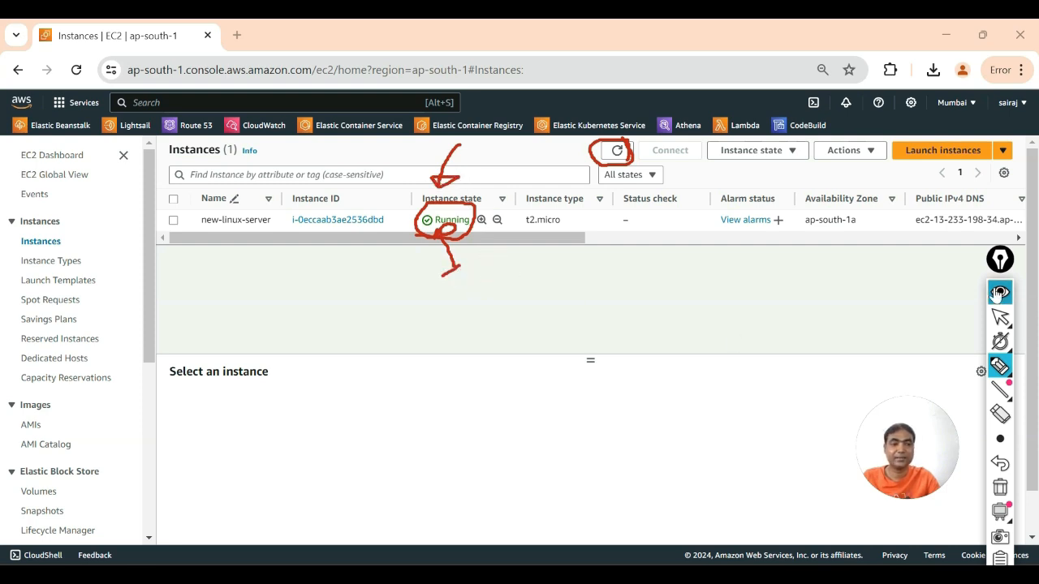
left_click(999, 487)
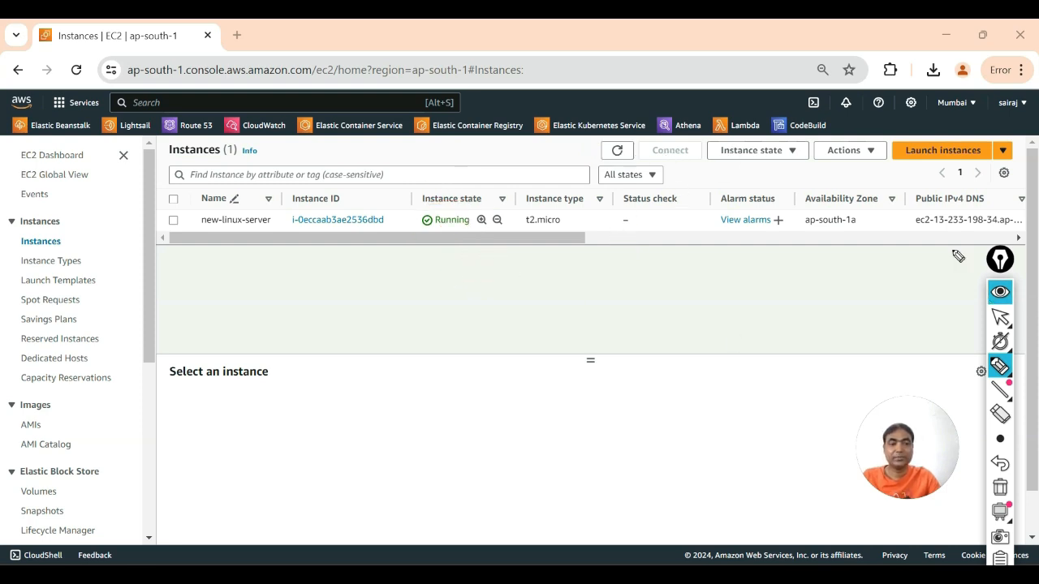
left_click(999, 291)
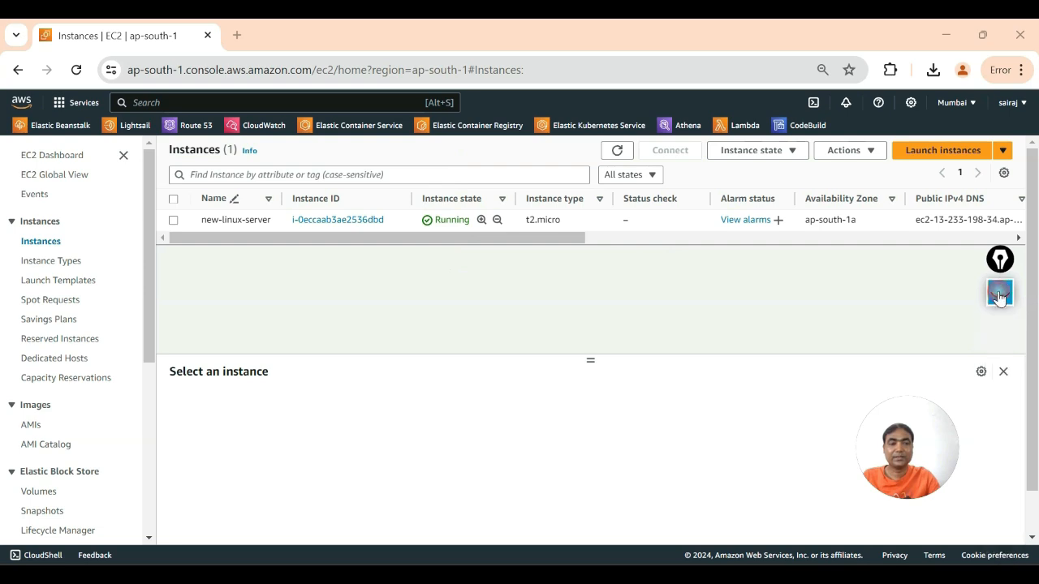
Select the new-linux-server instance and refresh the instance list to update its status check
left_click(618, 151)
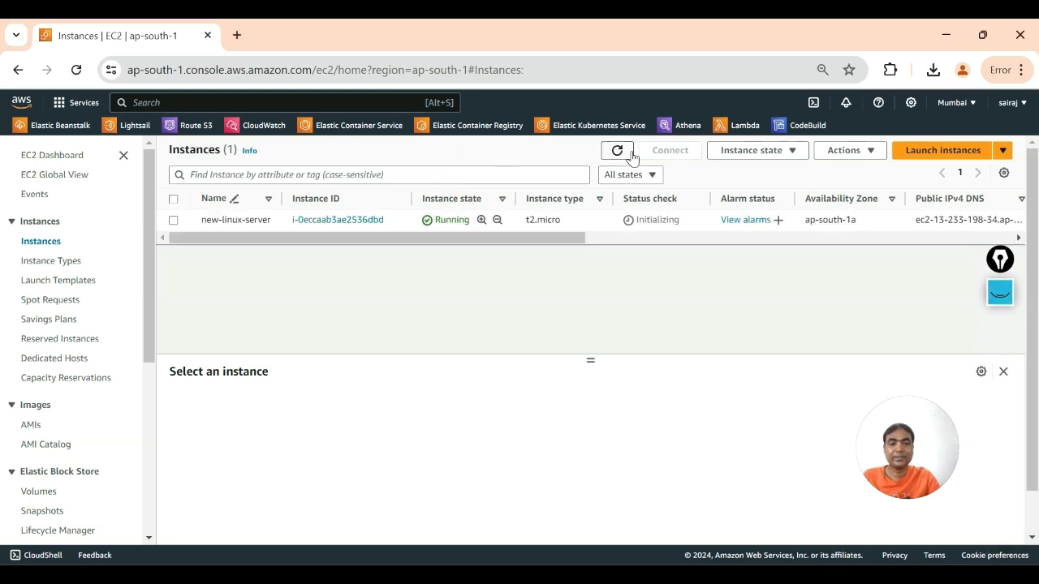
left_click_drag(681, 221, 634, 223)
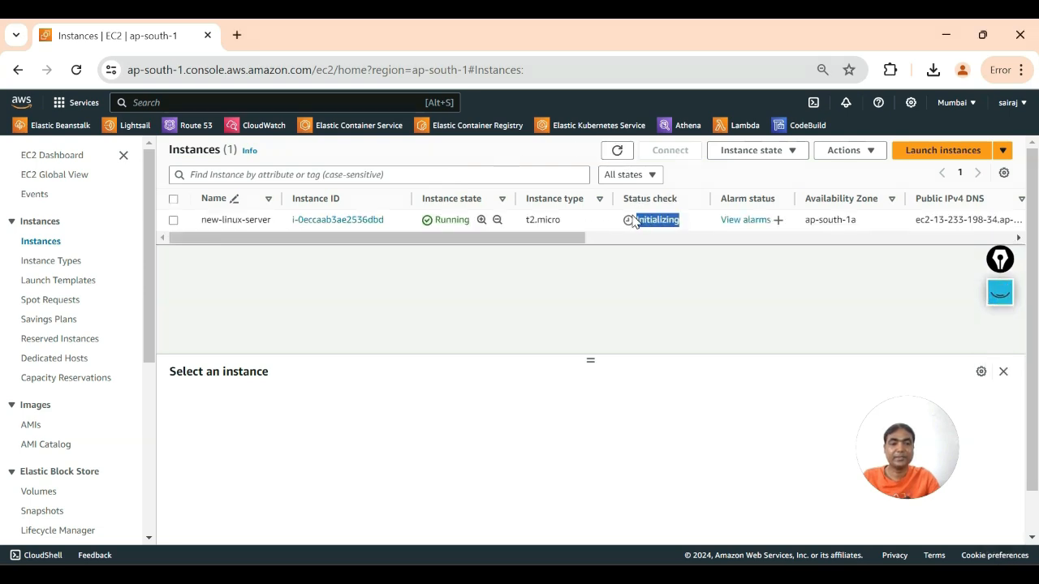
left_click(618, 221)
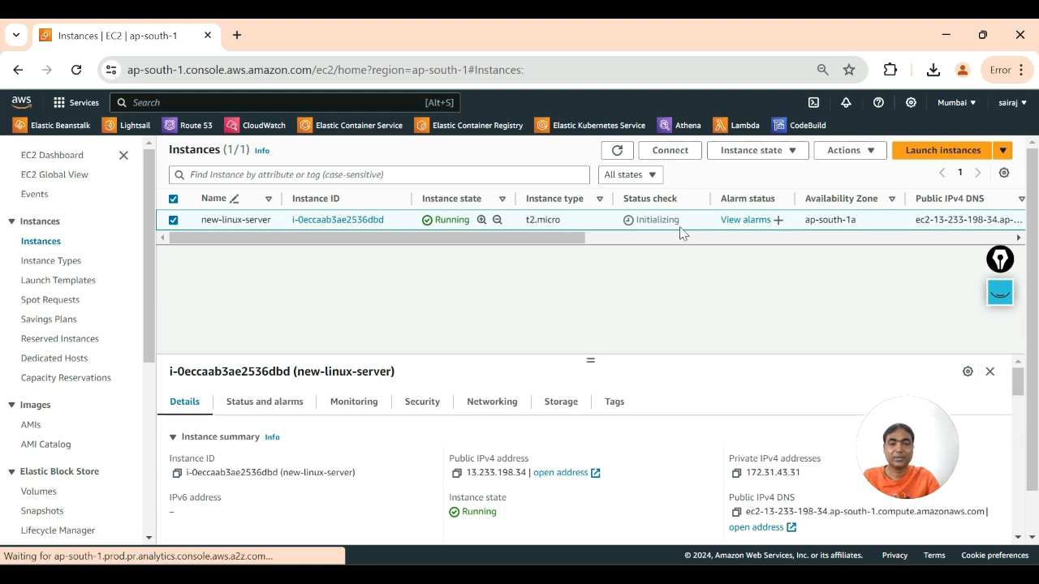
left_click(617, 150)
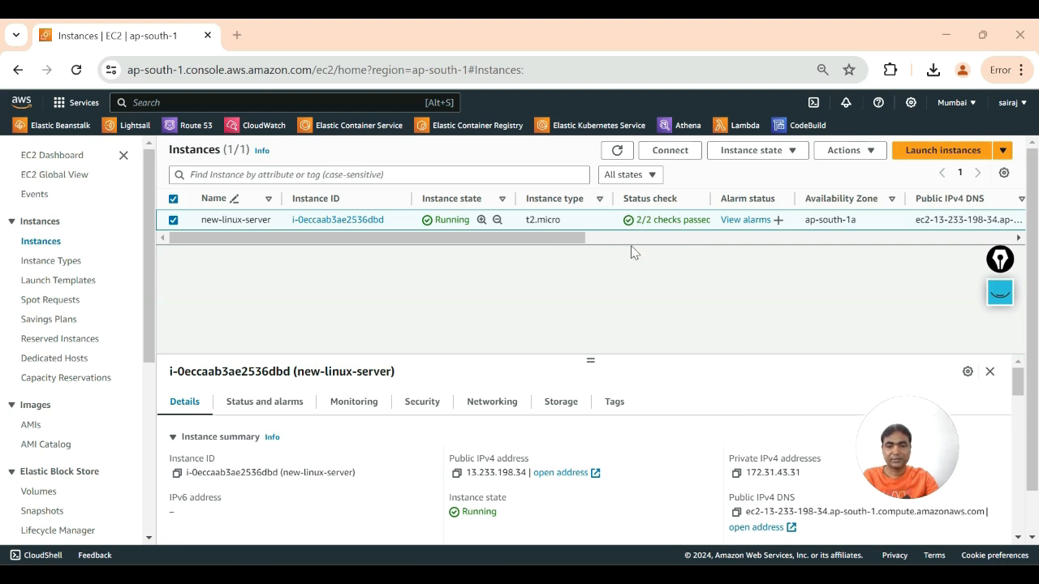
Enlarge the details pane of new-linux-server to show more of its instance summary
scroll(679, 344, "down", 1)
scroll(511, 404, "down", 2)
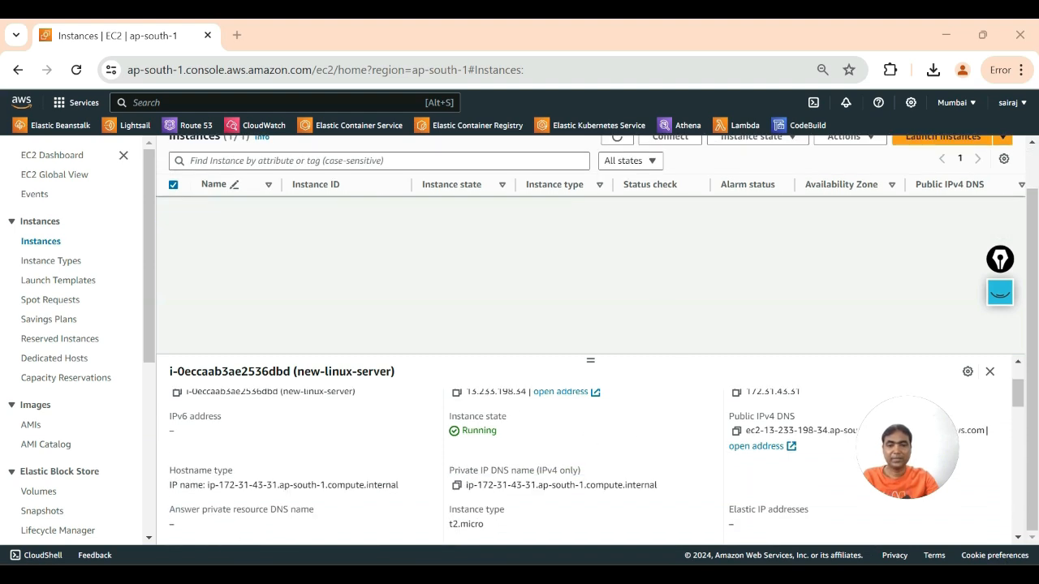
left_click_drag(590, 360, 590, 197)
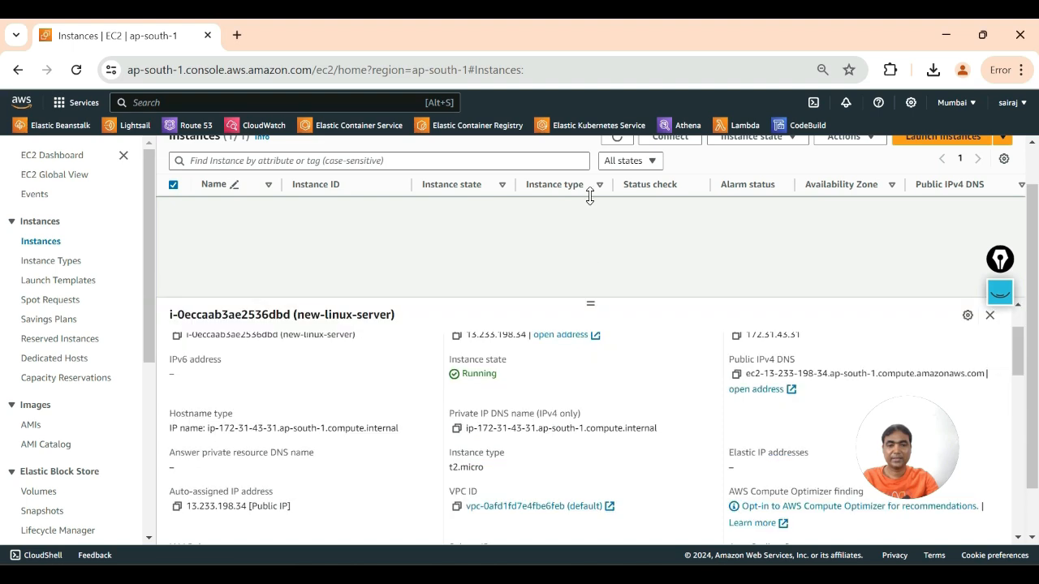
scroll(361, 418, "up", 2)
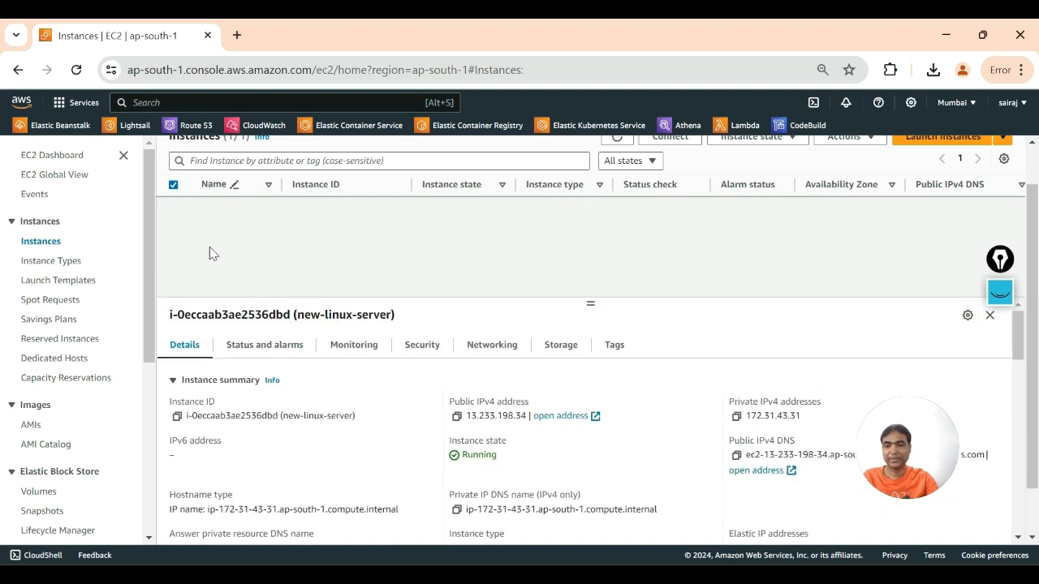
scroll(329, 215, "up", 1)
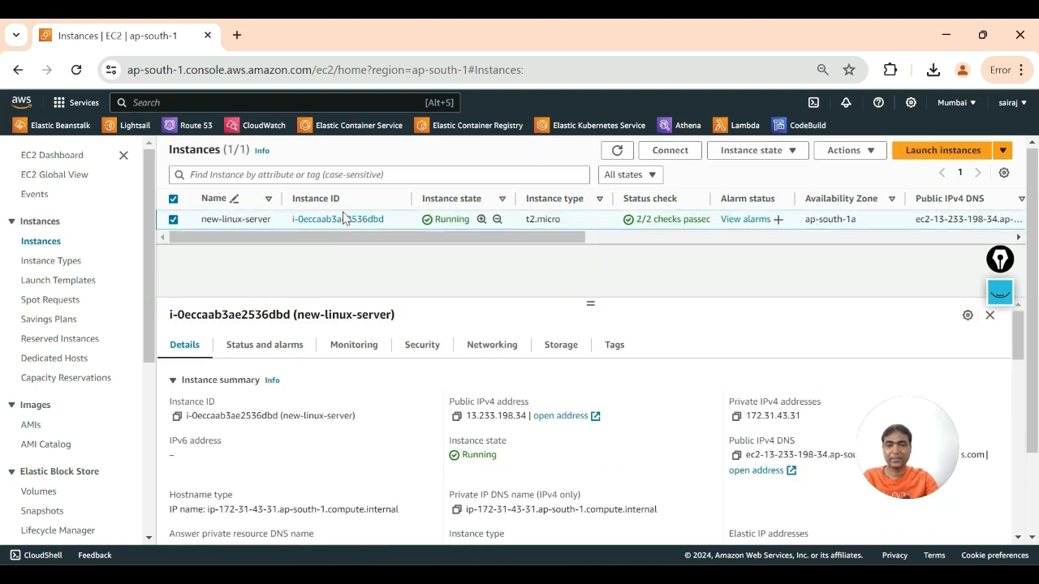
Examine new-linux-server's instance summary and instance details, including its addresses, VPC, subnet, platform and assigned key pair
scroll(280, 410, "down", 2)
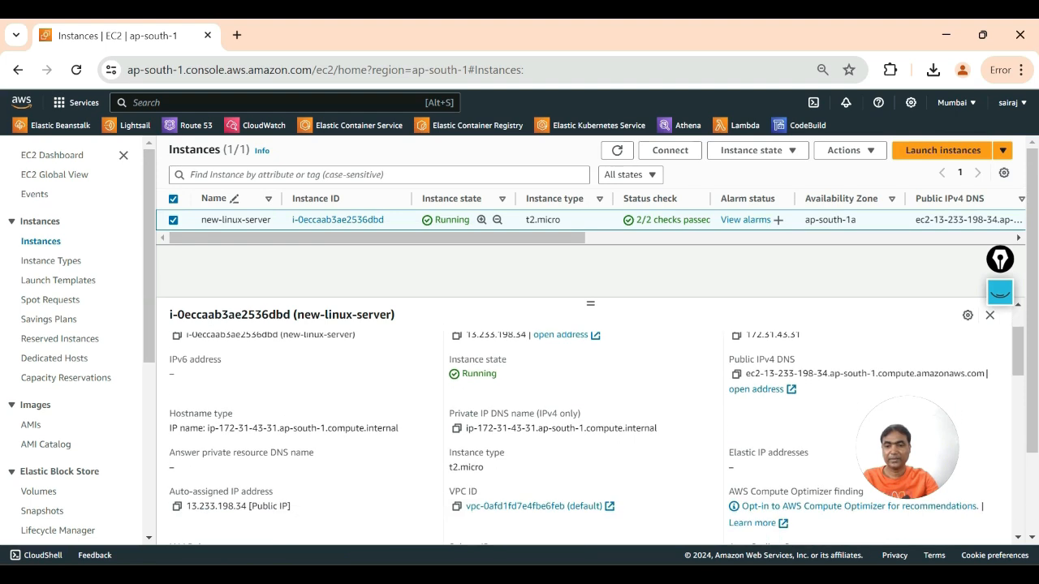
scroll(550, 392, "down", 2)
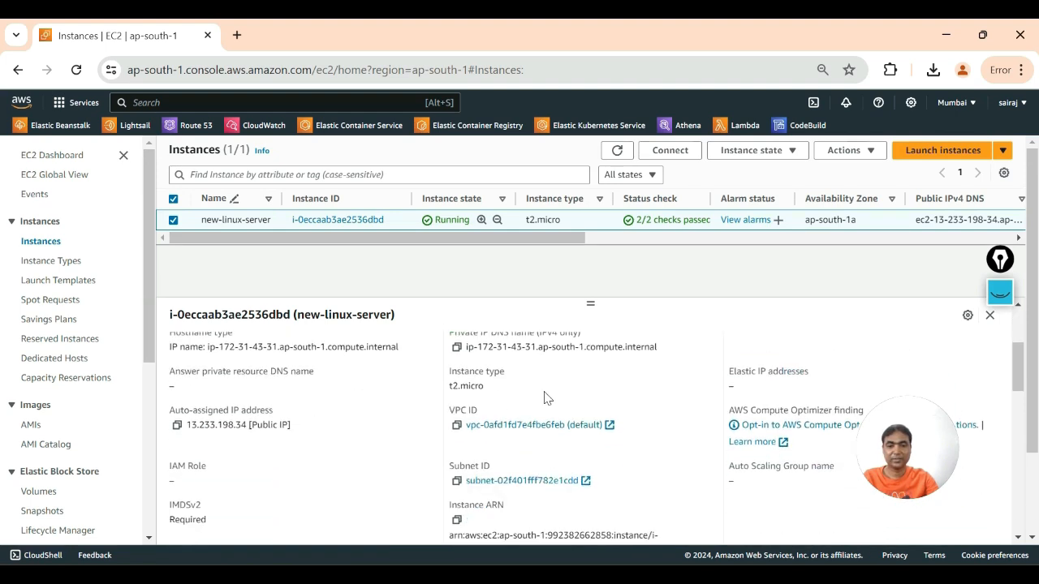
scroll(510, 393, "down", 4)
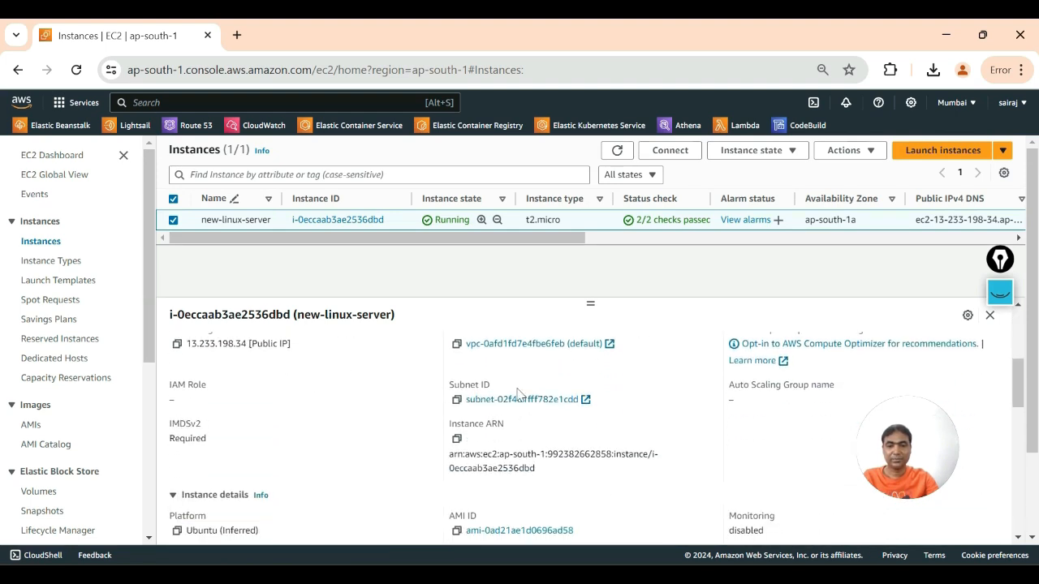
scroll(590, 430, "down", 2)
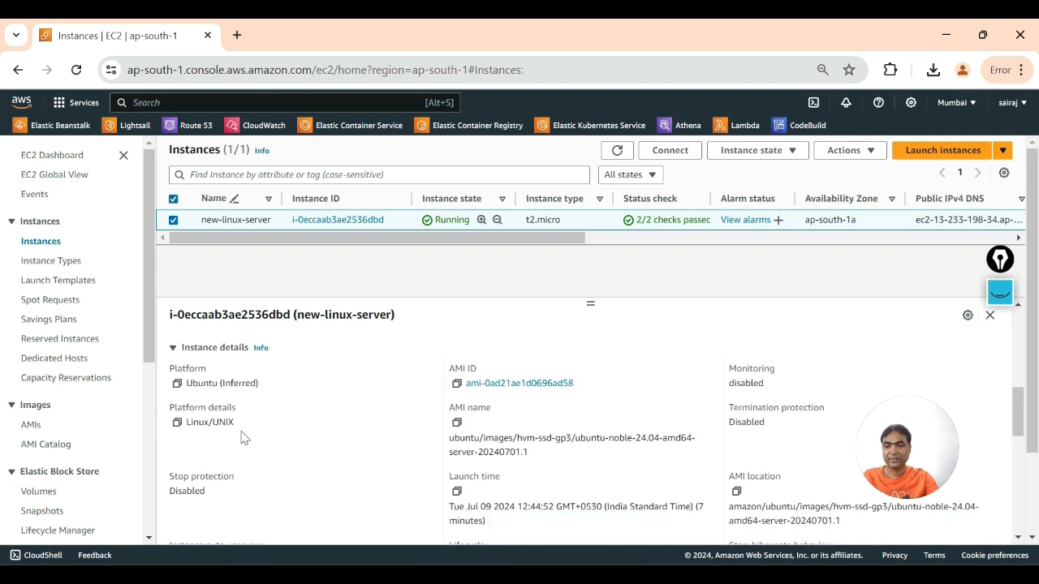
left_click_drag(278, 373, 174, 373)
left_click_drag(282, 424, 191, 410)
scroll(331, 437, "down", 2)
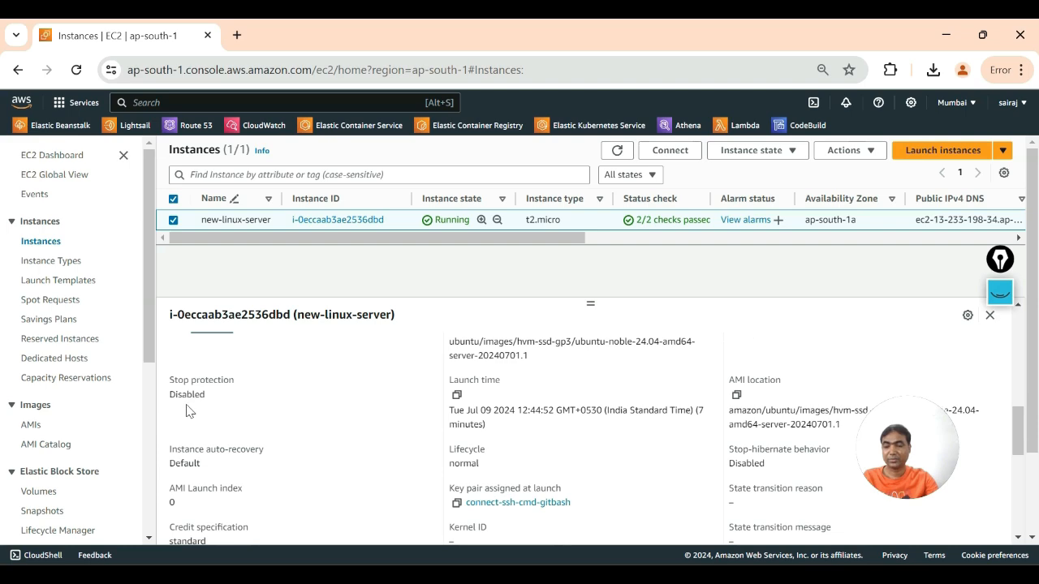
scroll(276, 443, "down", 6)
scroll(233, 470, "down", 4)
scroll(578, 496, "up", 5)
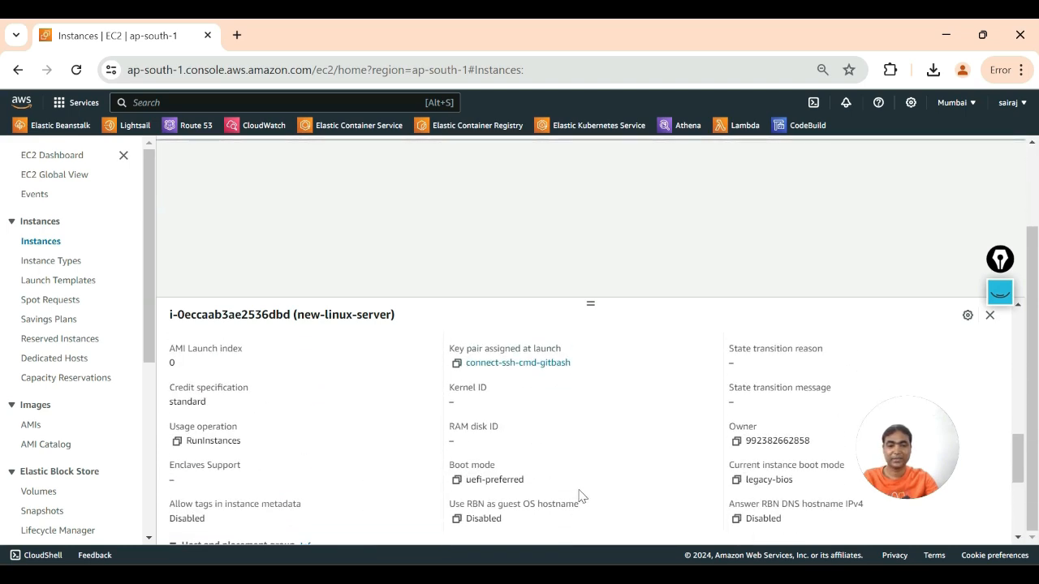
scroll(580, 491, "up", 5)
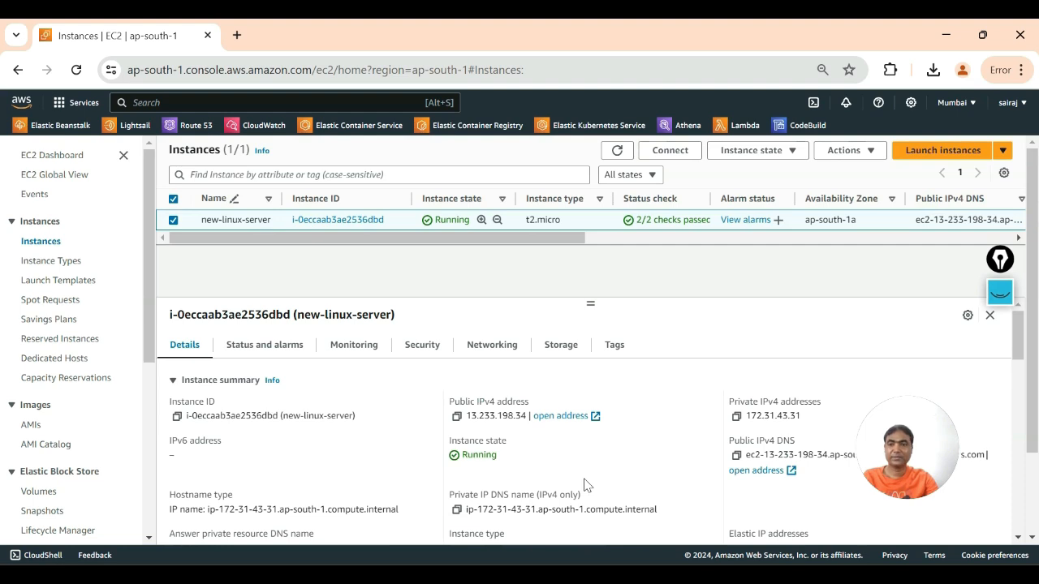